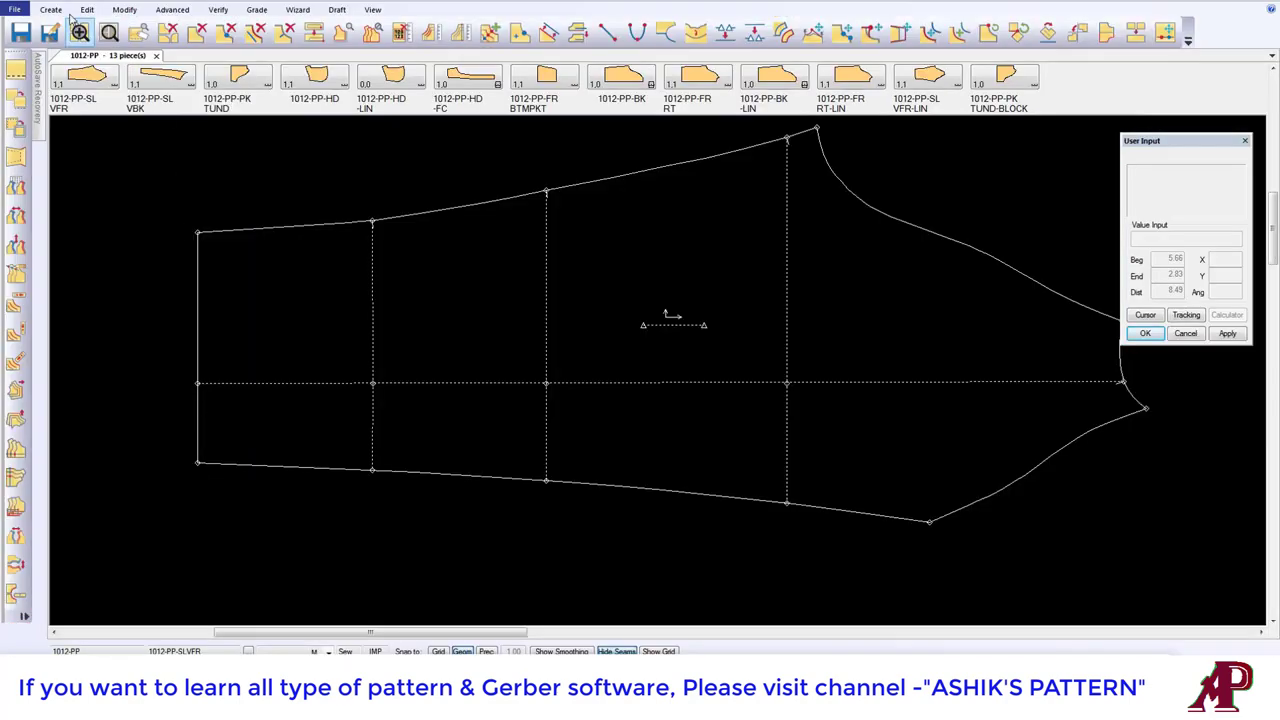
# Step: Start the Delete Point command from the Modify tab's Delete list, then switch to the Grade tab
pyautogui.click(125, 10)
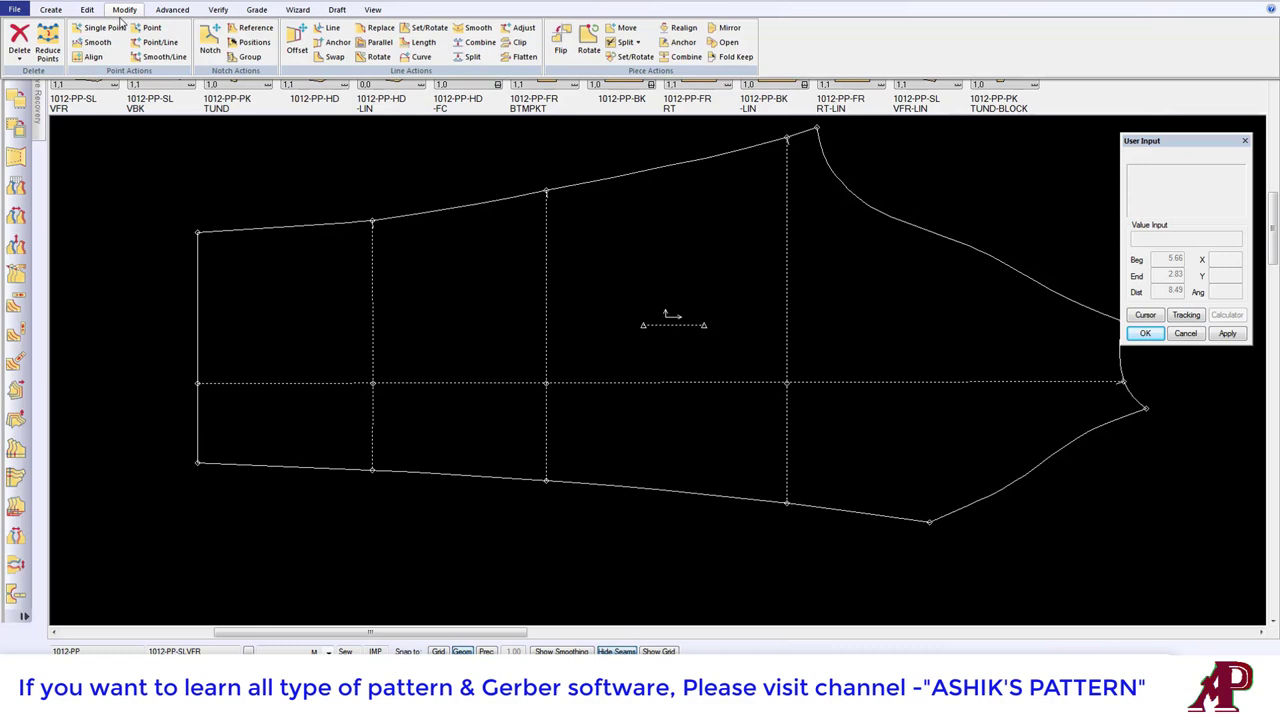
pyautogui.click(19, 60)
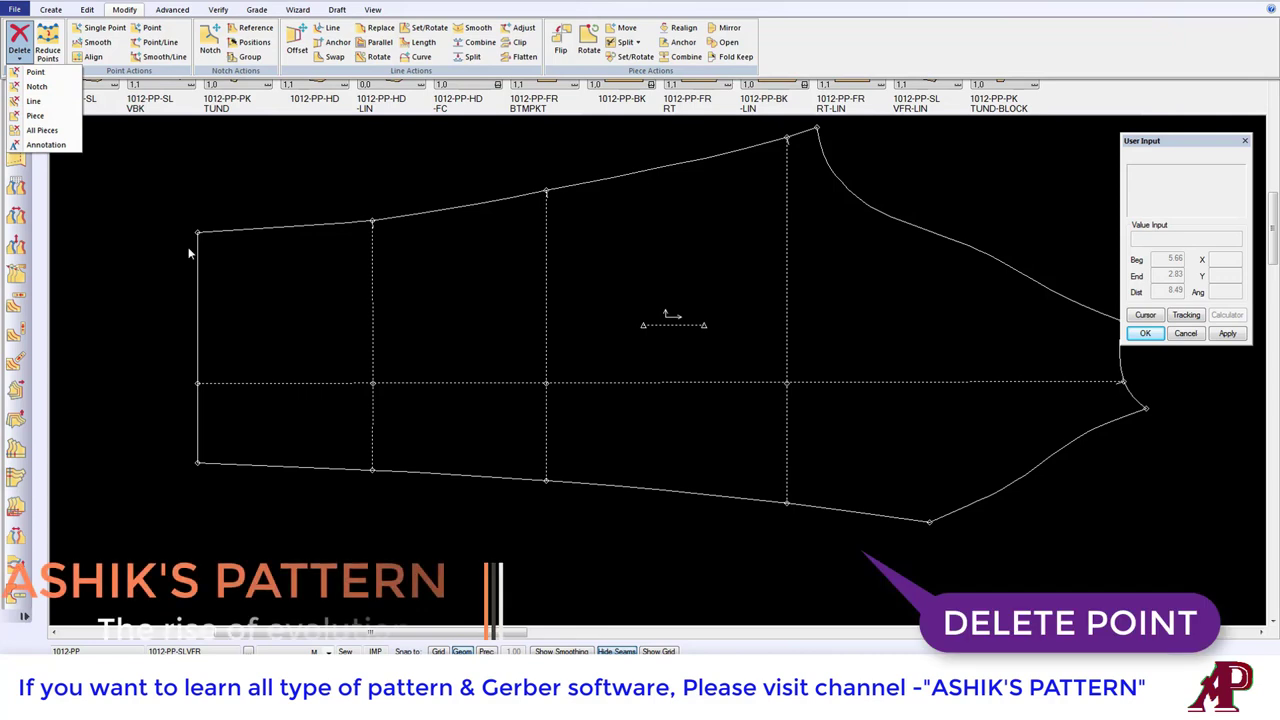
pyautogui.click(34, 72)
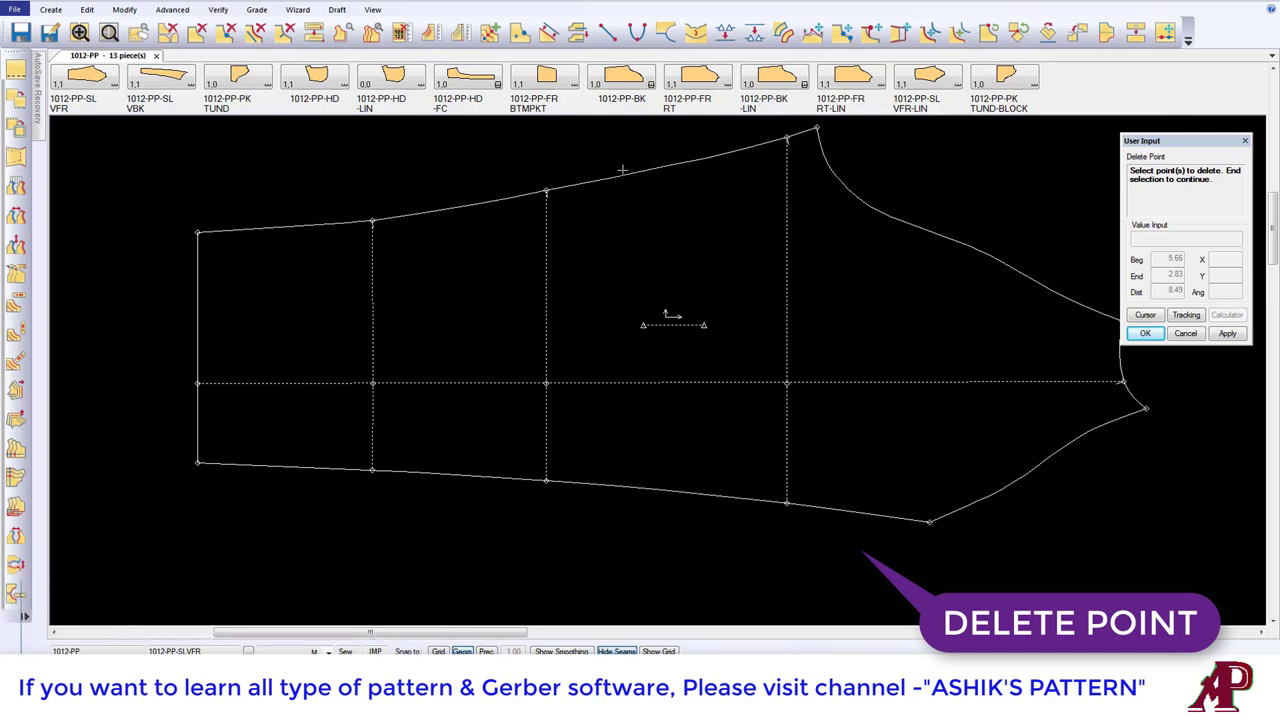
pyautogui.click(256, 12)
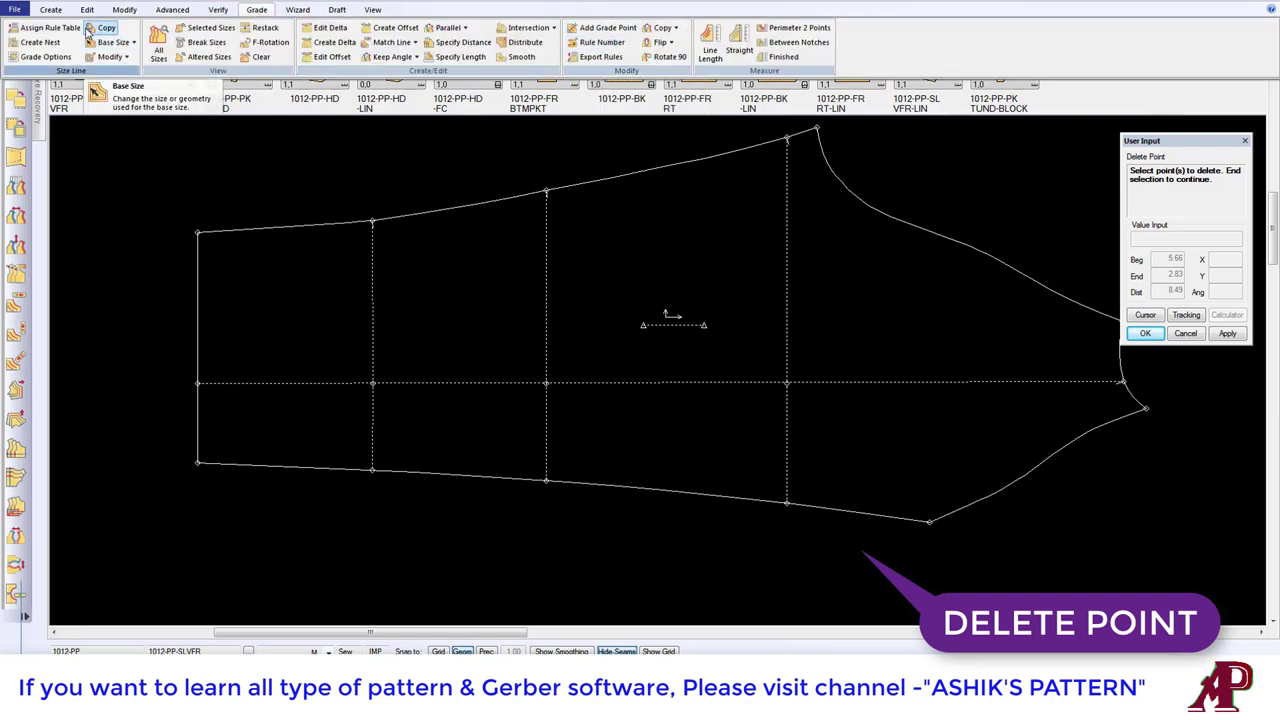
# Step: Add one intermediate point on the trouser piece's upper edge with Point/Drill
pyautogui.click(50, 9)
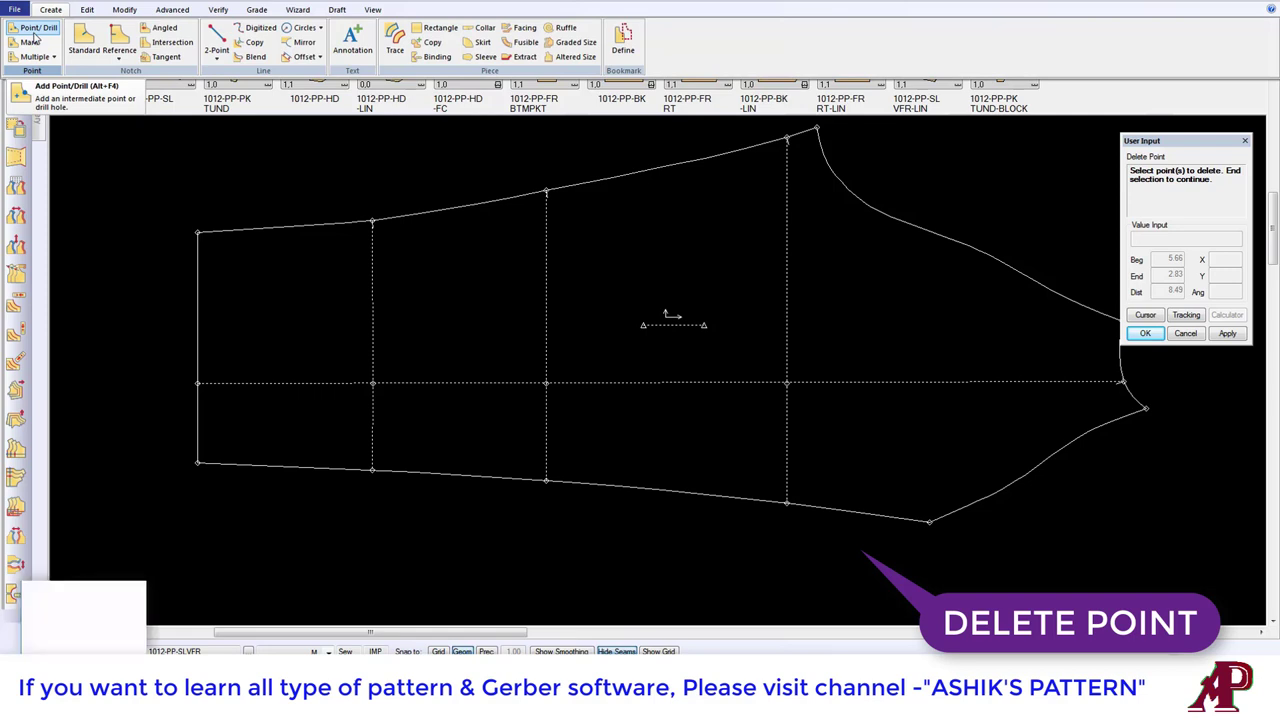
pyautogui.click(37, 28)
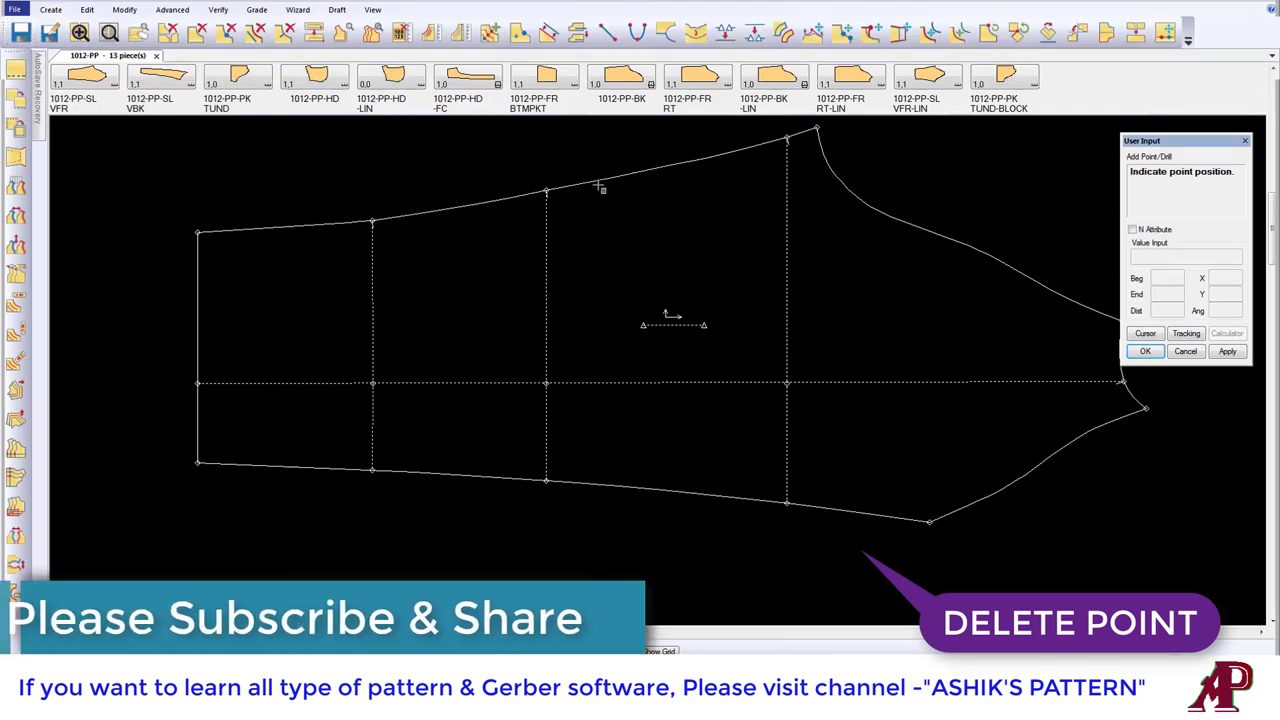
pyautogui.click(648, 168)
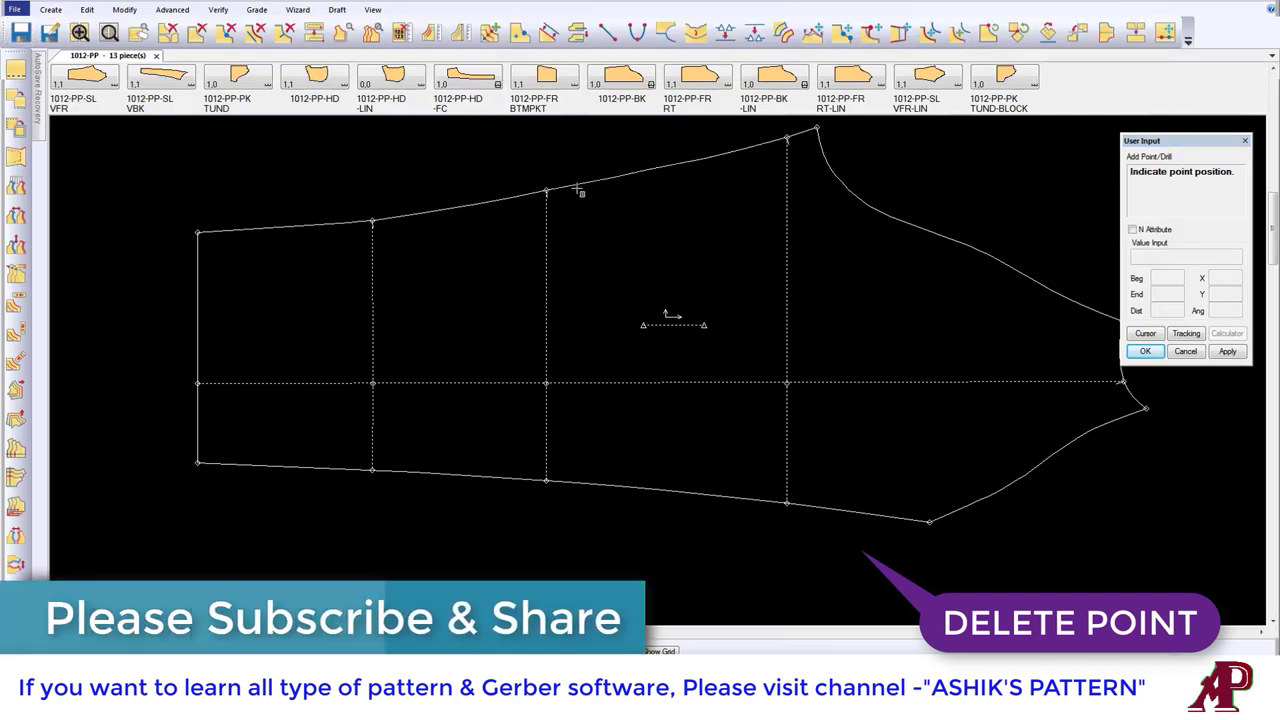
pyautogui.press('Escape')
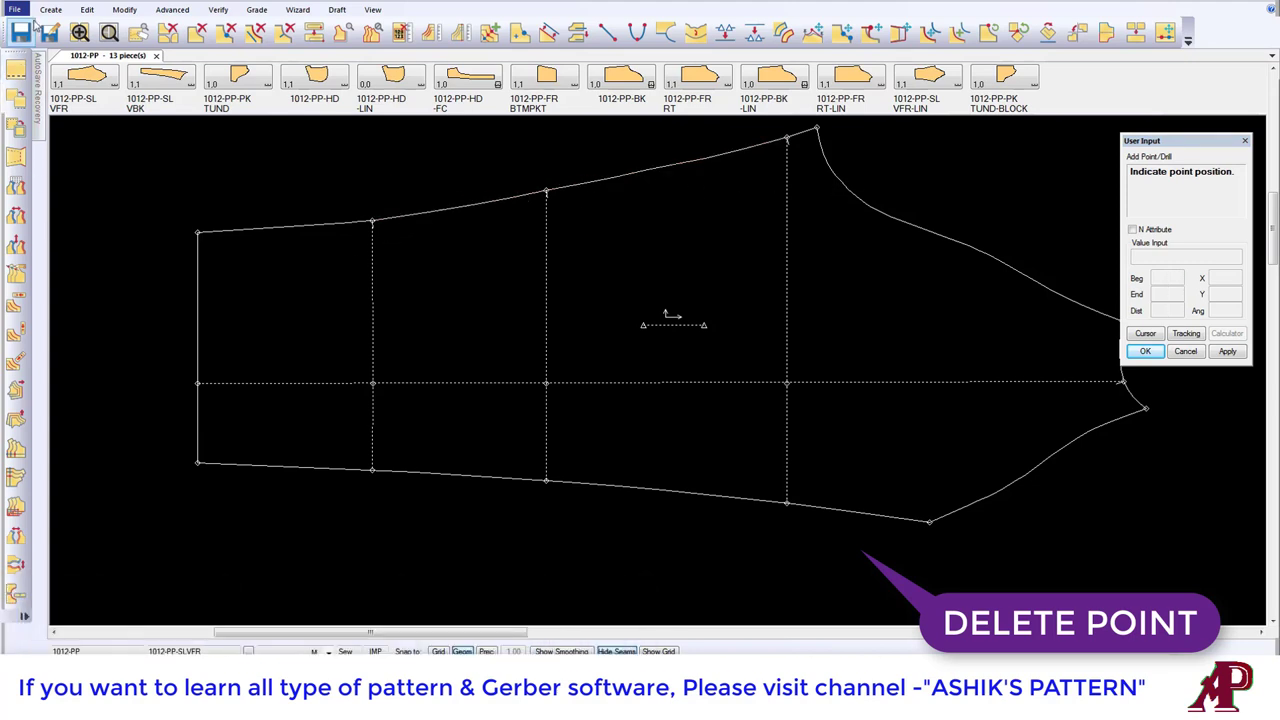
pyautogui.click(126, 9)
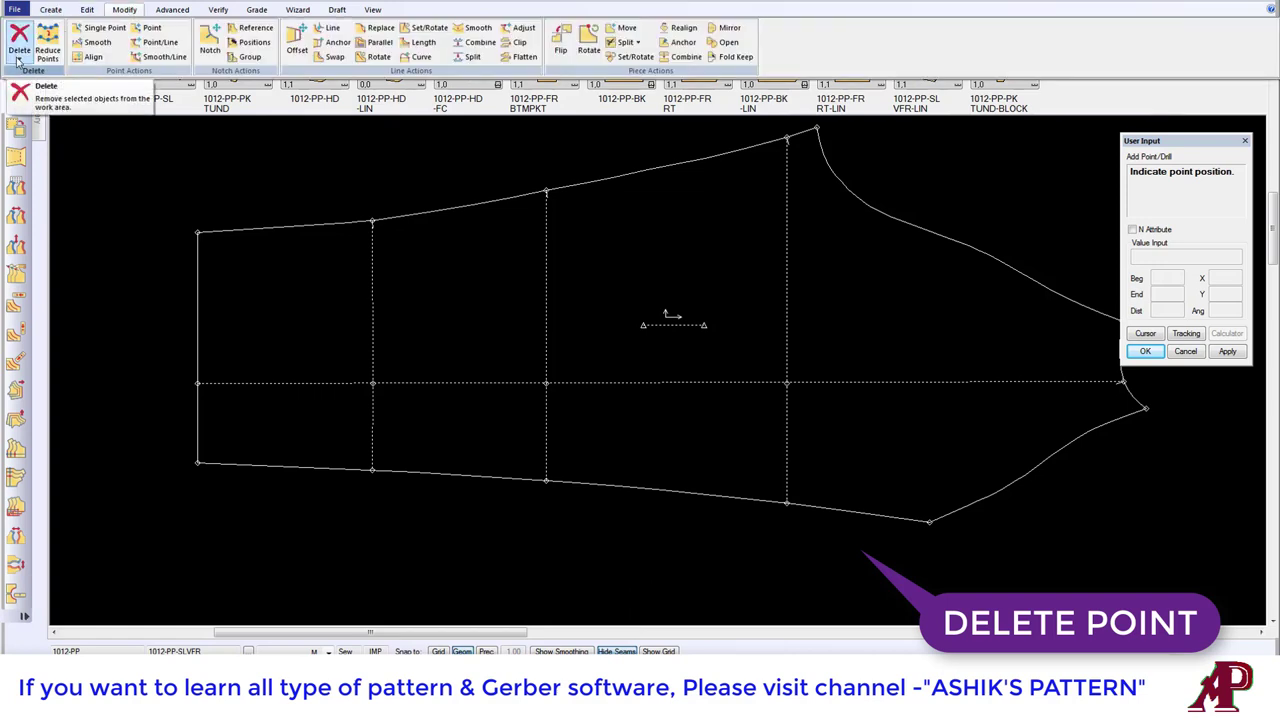
# Step: Delete two extra points from the trouser piece's top edge with Delete Point
pyautogui.click(19, 48)
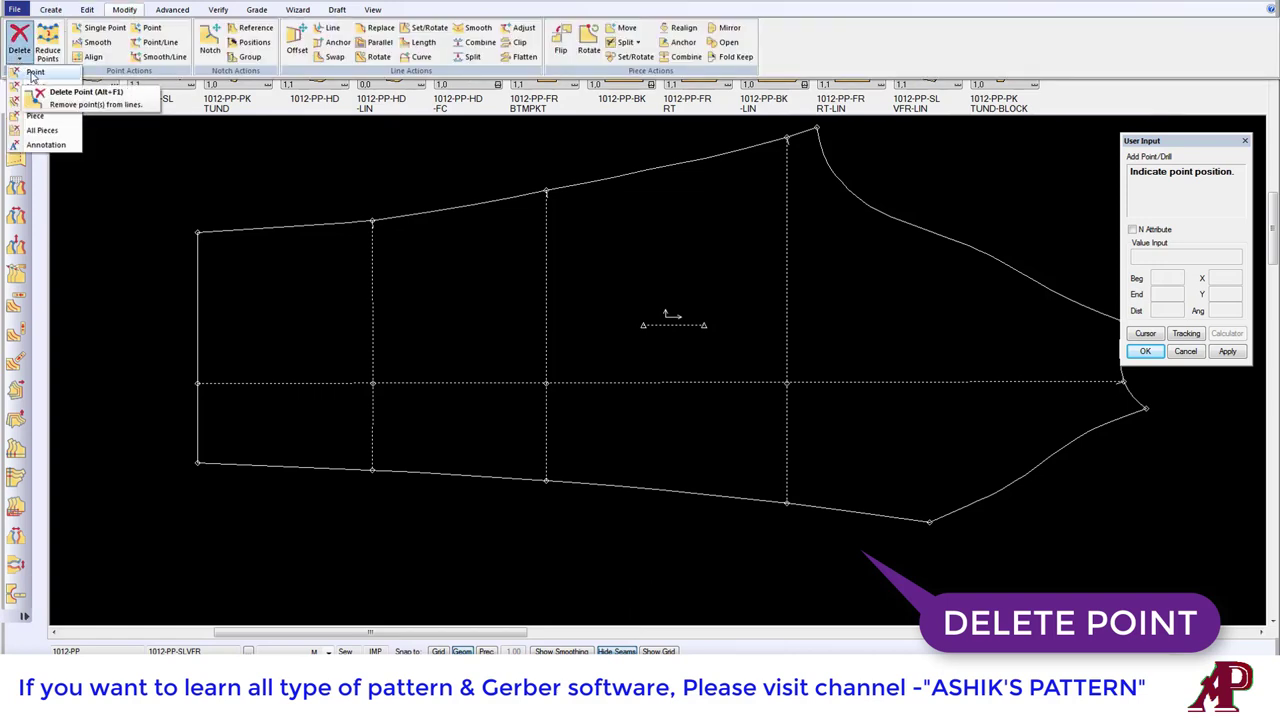
pyautogui.click(33, 73)
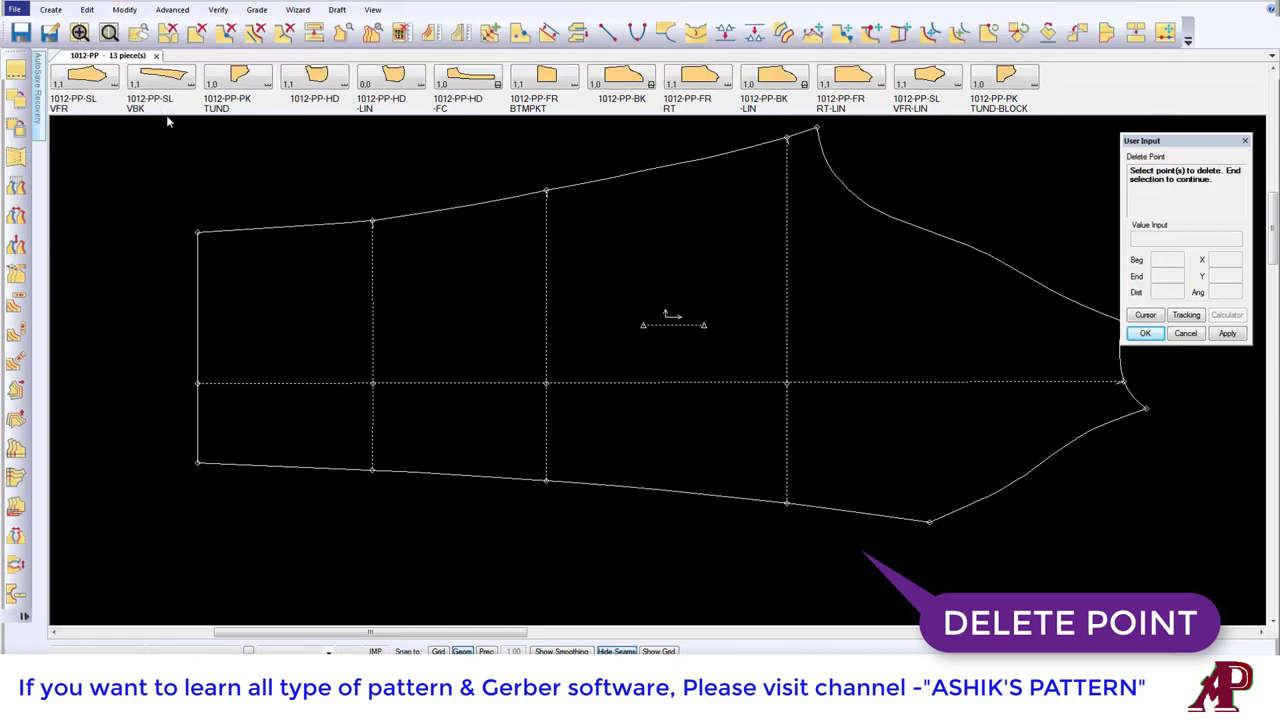
pyautogui.rightClick(626, 170)
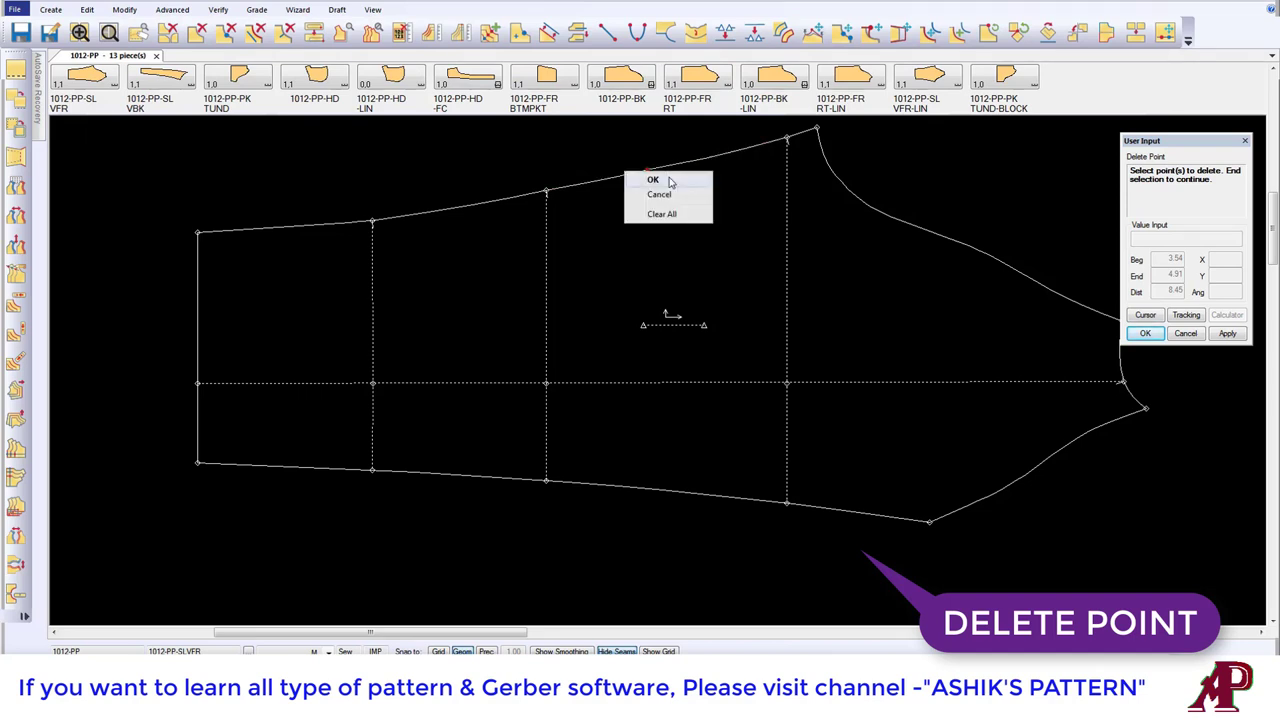
pyautogui.click(585, 182)
pyautogui.rightClick(578, 192)
pyautogui.click(600, 200)
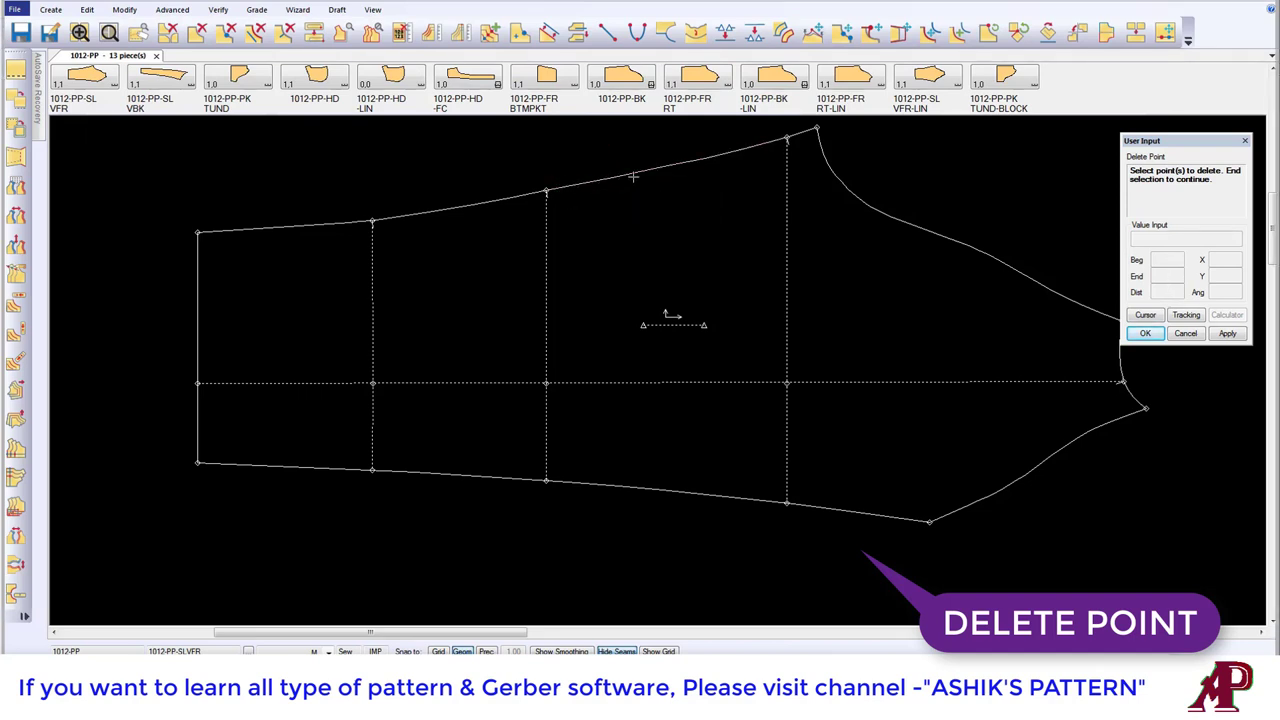
pyautogui.click(707, 157)
pyautogui.rightClick(672, 169)
pyautogui.click(695, 177)
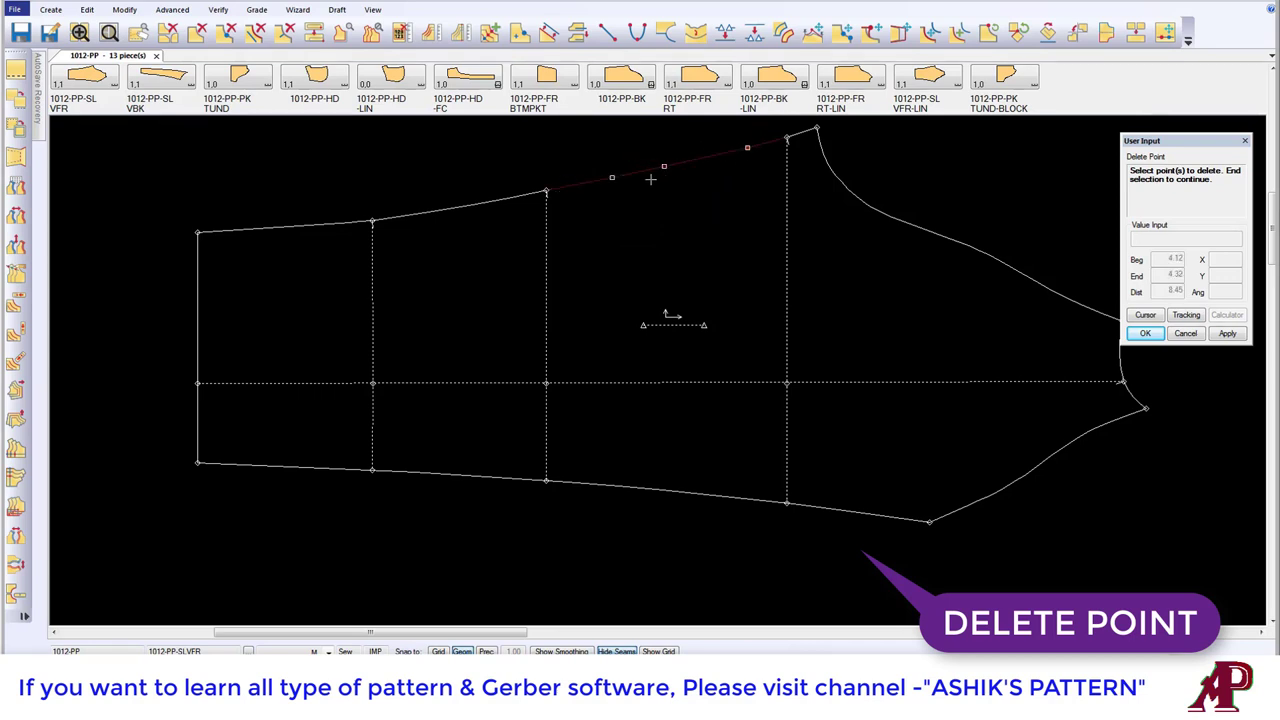
# Step: Delete the marked points on the neighbouring top-edge section, then start Add Grade Point
pyautogui.click(613, 181)
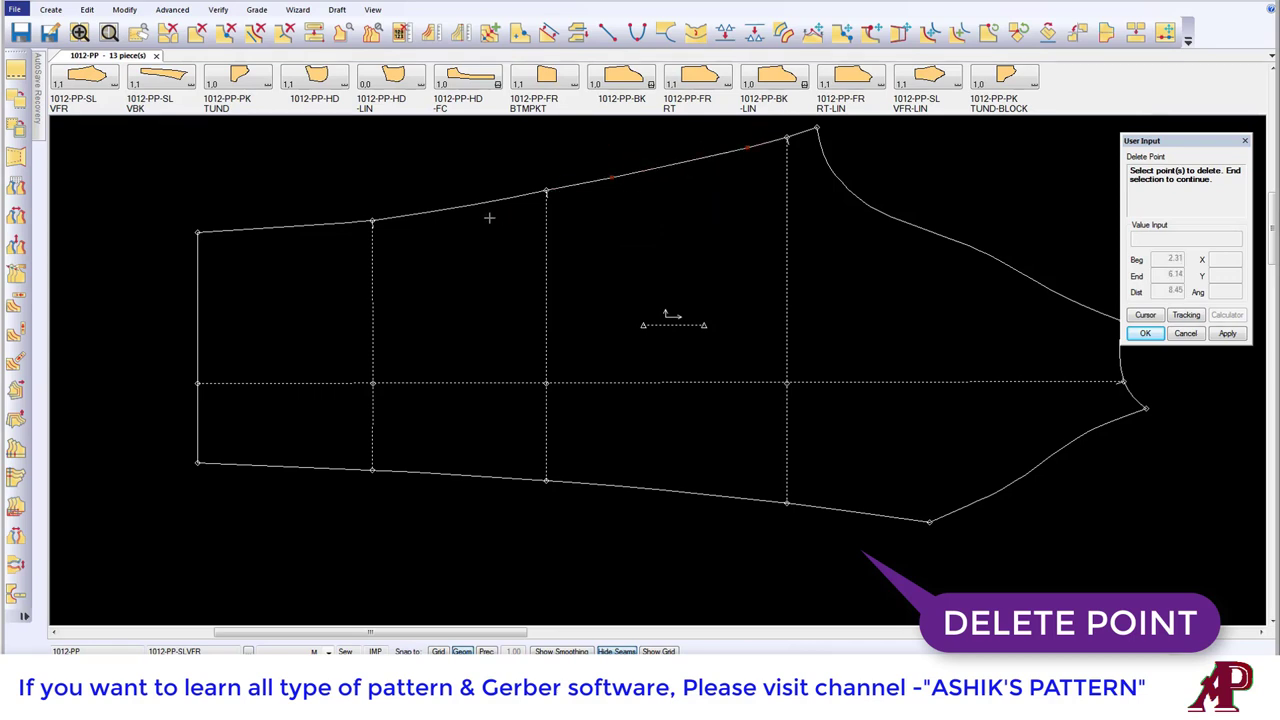
pyautogui.click(427, 214)
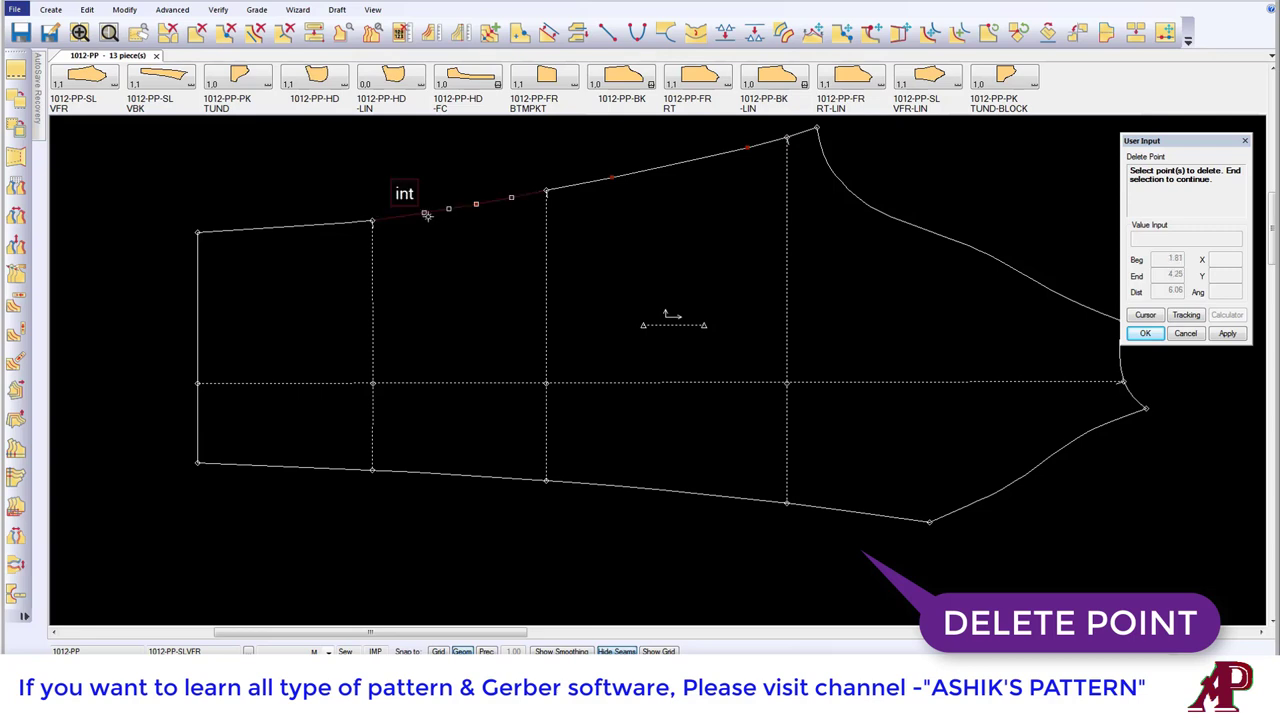
pyautogui.rightClick(448, 220)
pyautogui.click(450, 224)
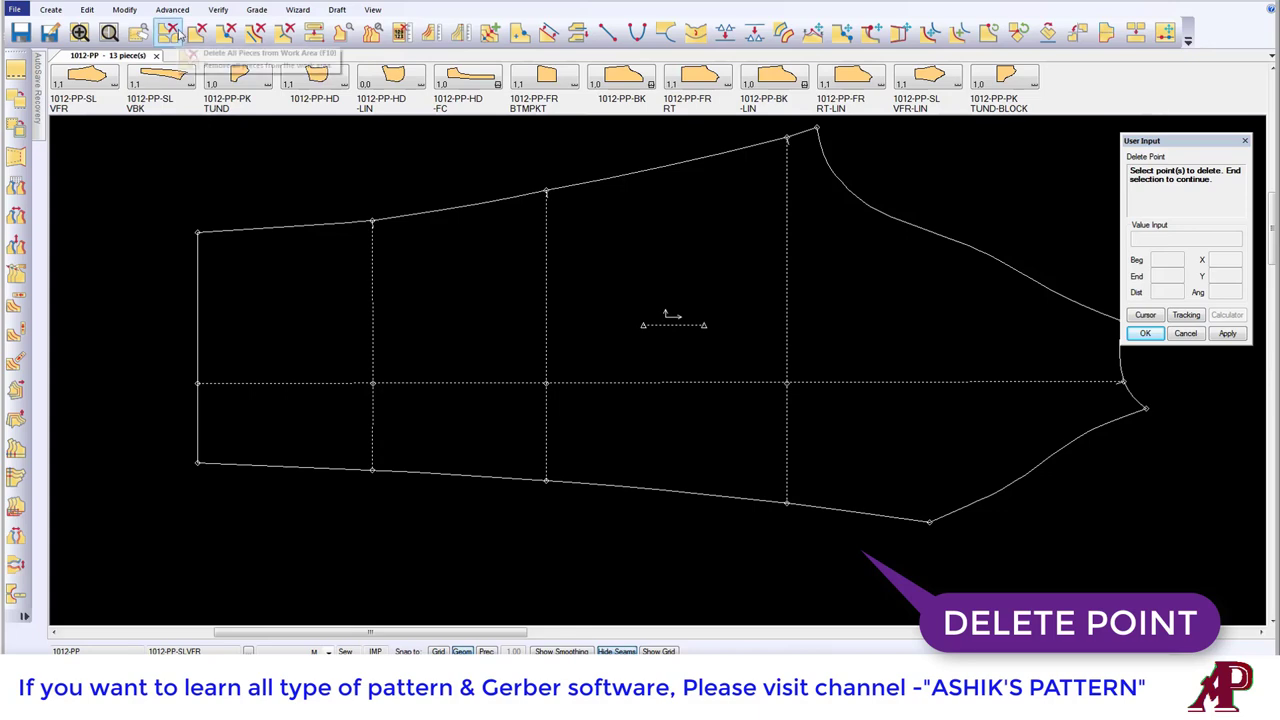
pyautogui.click(257, 9)
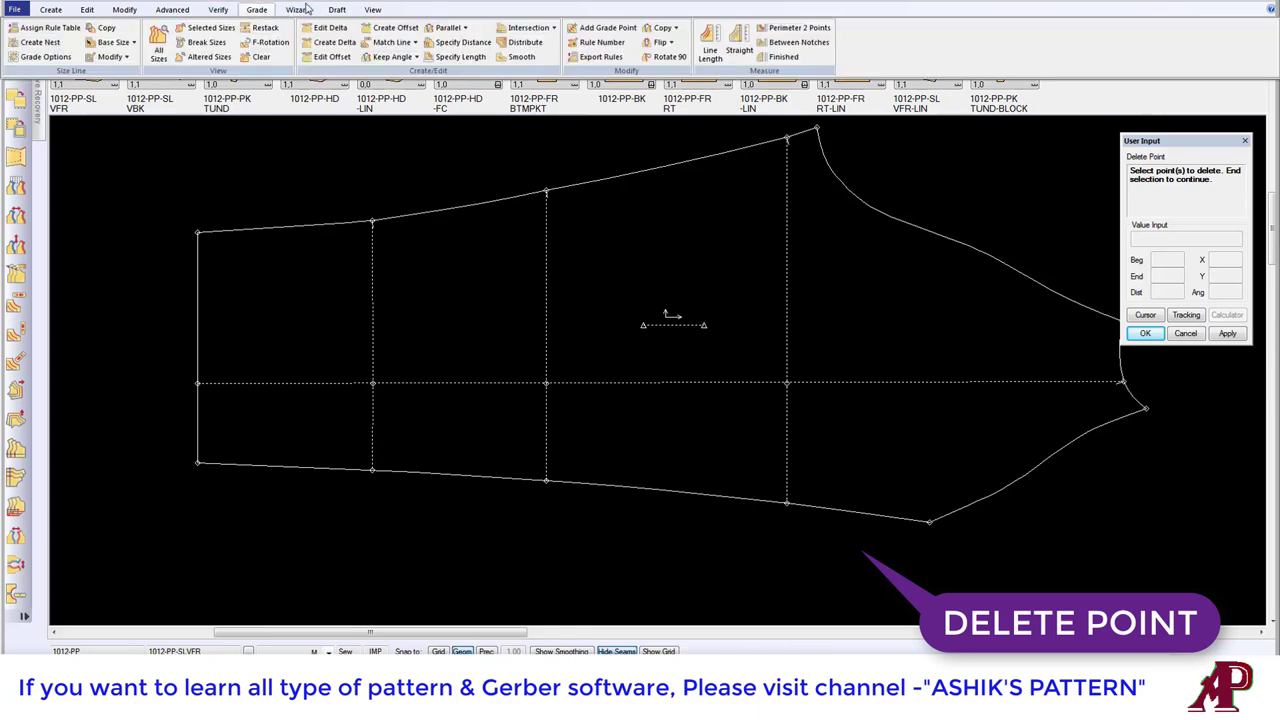
pyautogui.click(608, 27)
# Step: Add two grade points on the top edge, then delete both again with Delete Point
pyautogui.click(656, 168)
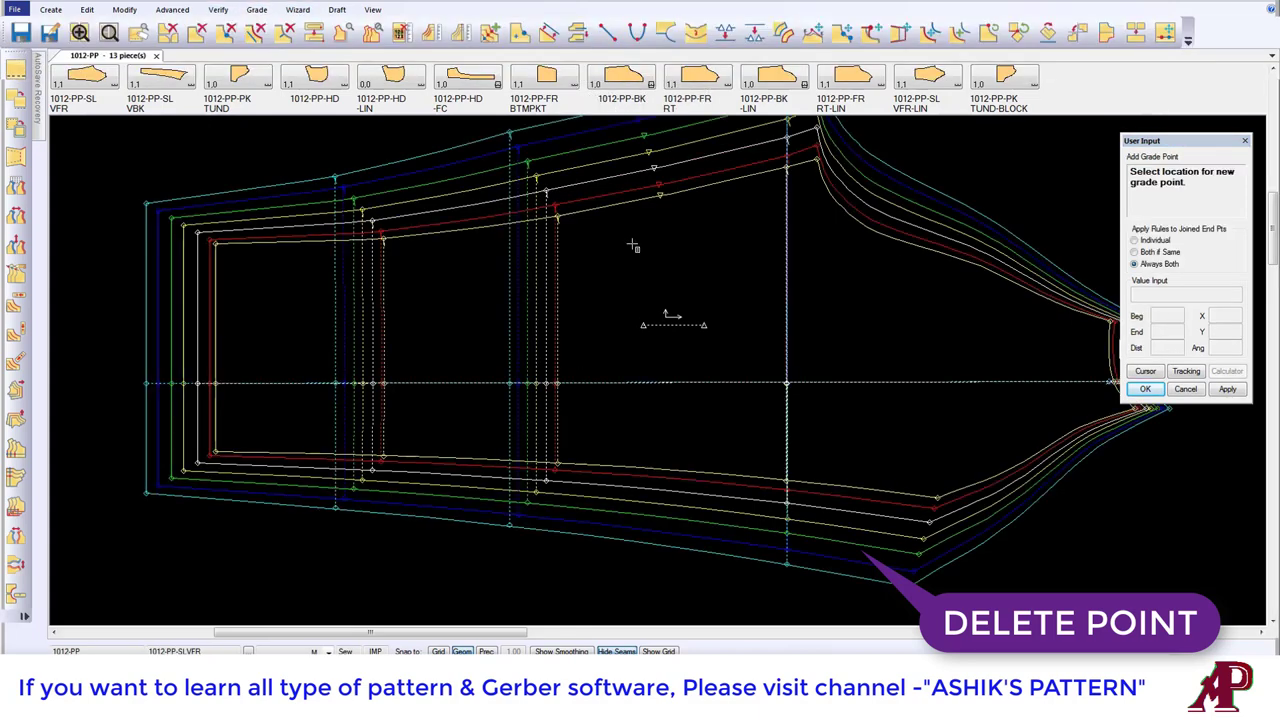
pyautogui.click(460, 209)
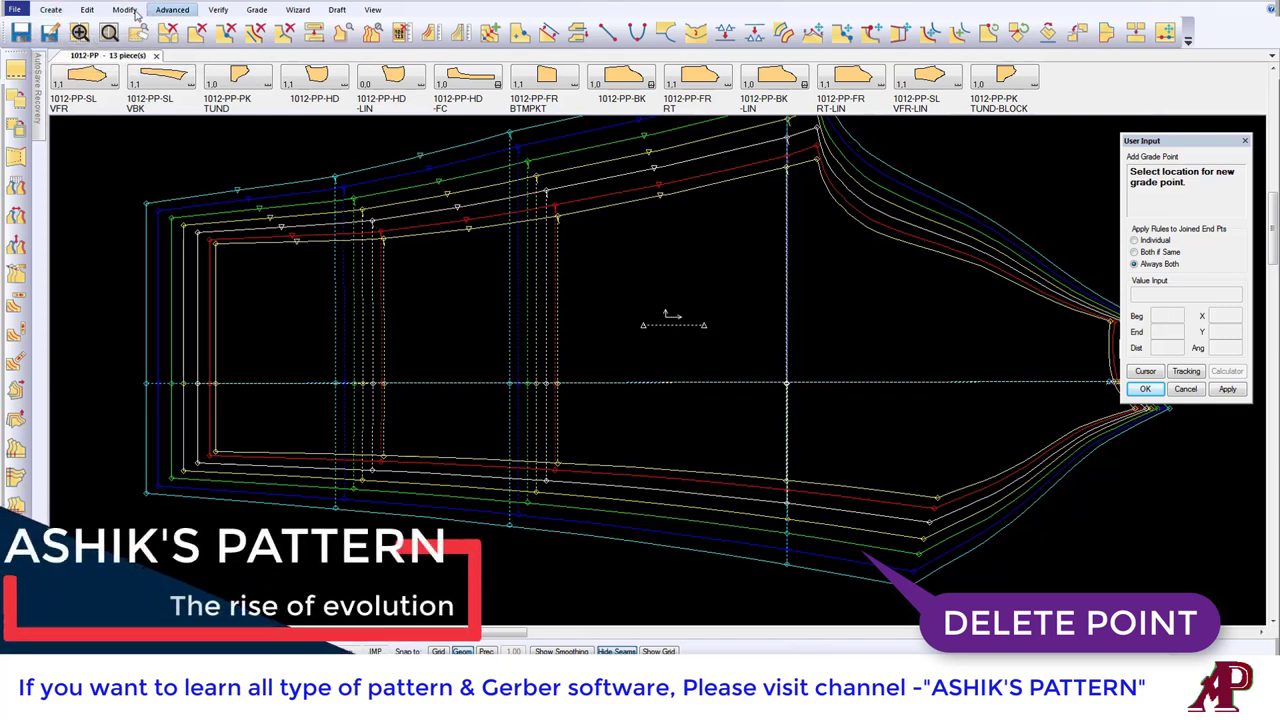
pyautogui.click(124, 9)
pyautogui.click(22, 58)
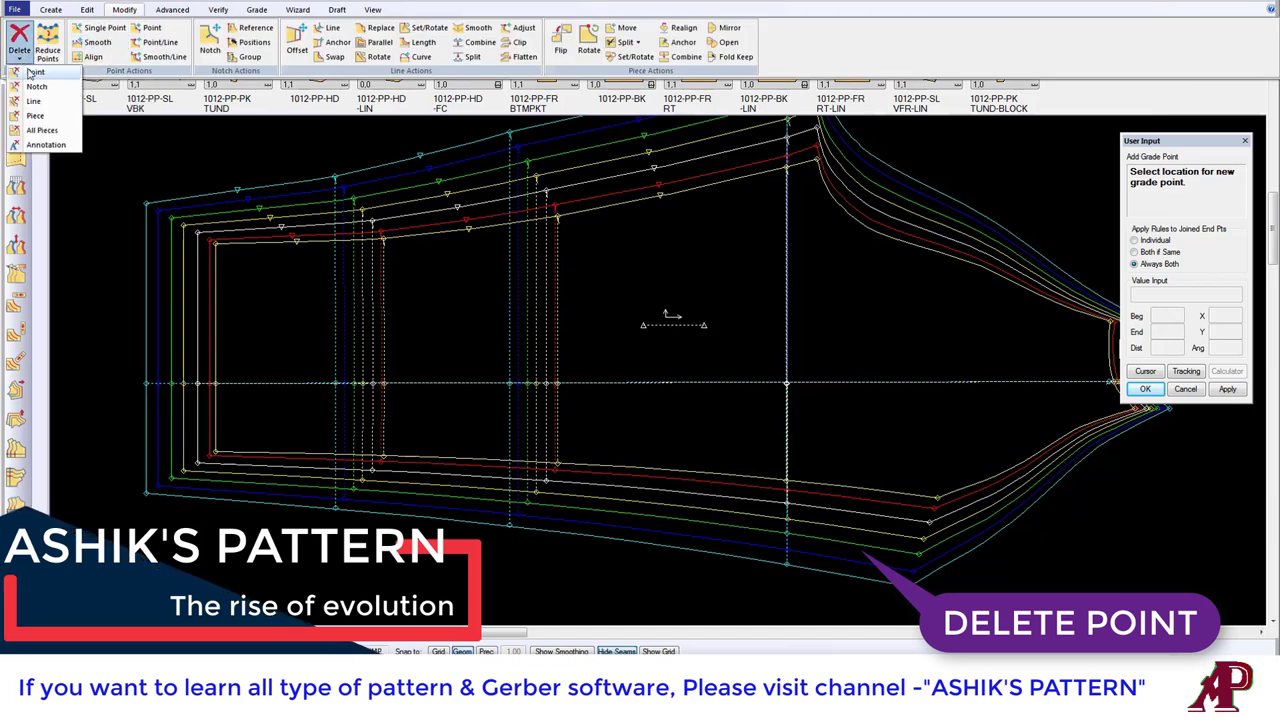
pyautogui.click(42, 113)
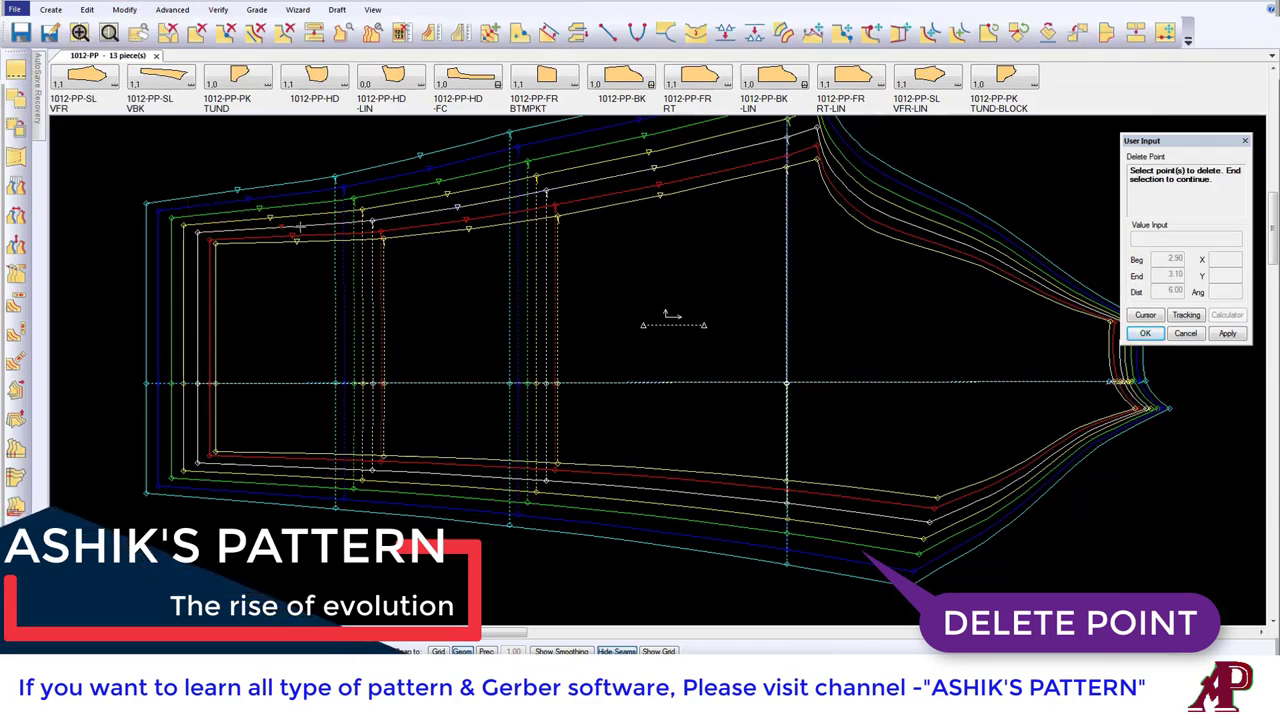
pyautogui.rightClick(455, 218)
pyautogui.click(470, 224)
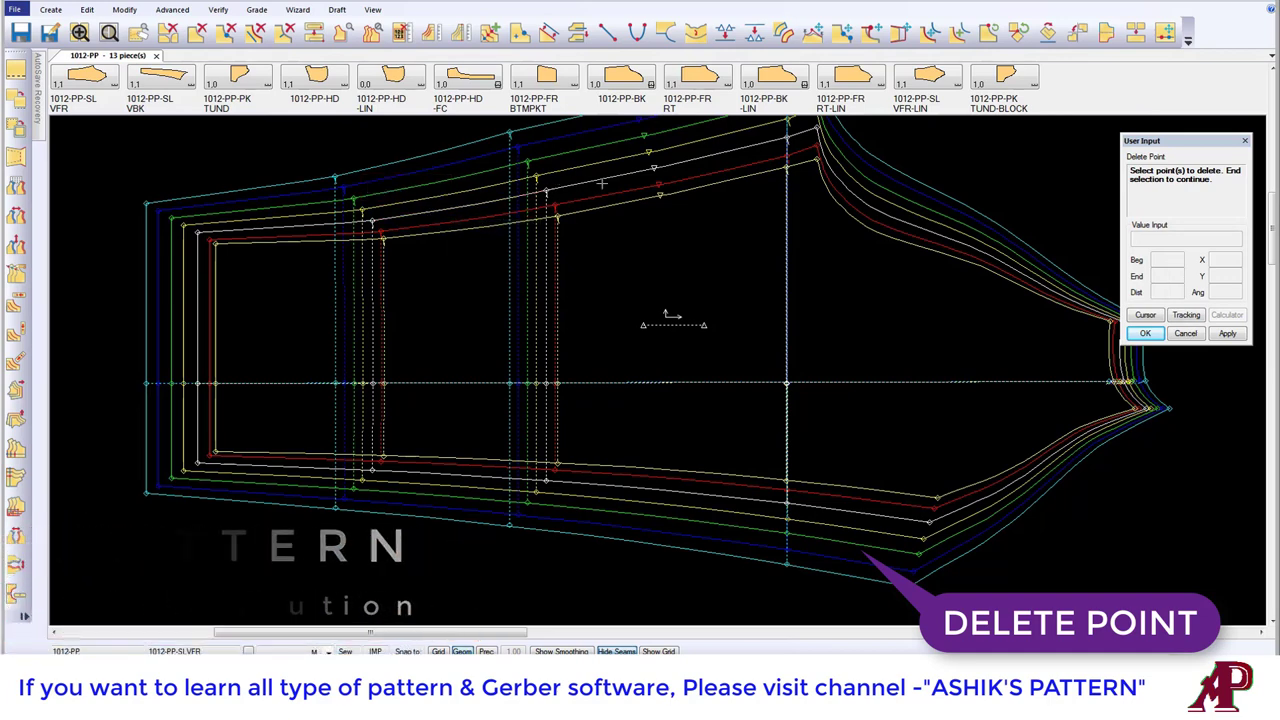
pyautogui.rightClick(658, 180)
pyautogui.click(672, 187)
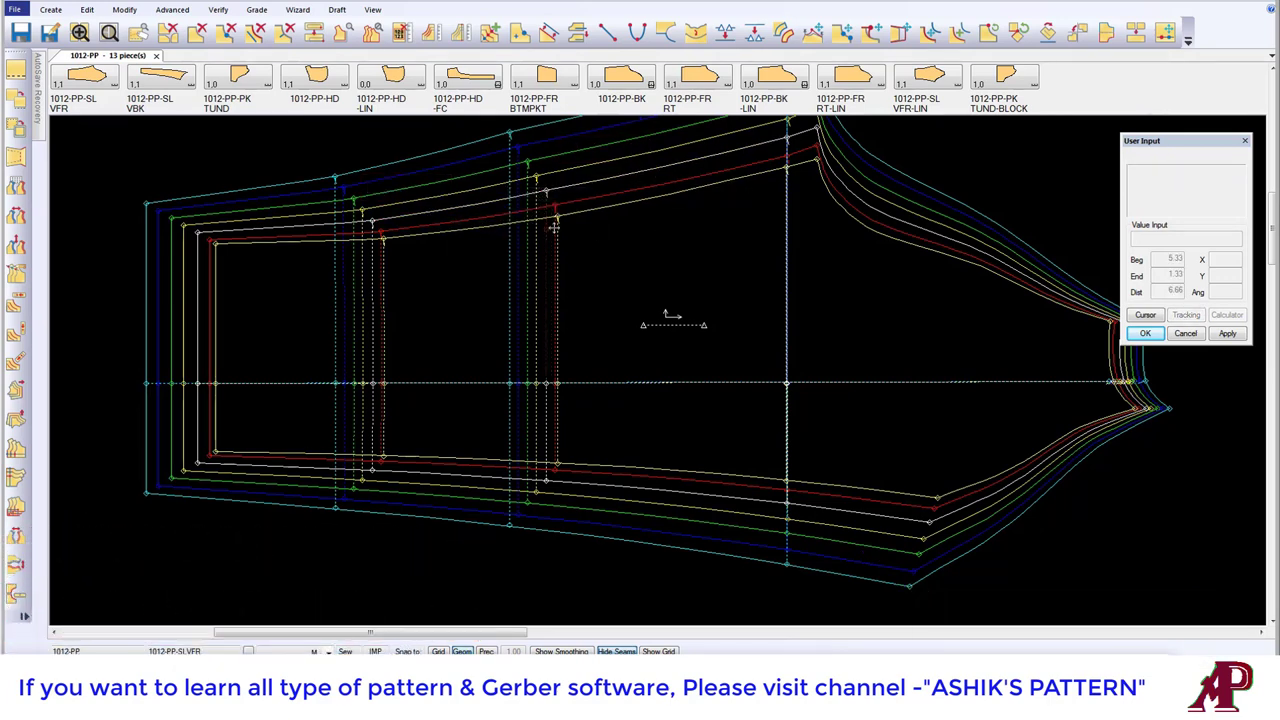
# Step: Delete the selected notches from the trouser piece's seam lines using Delete Notch
pyautogui.click(122, 10)
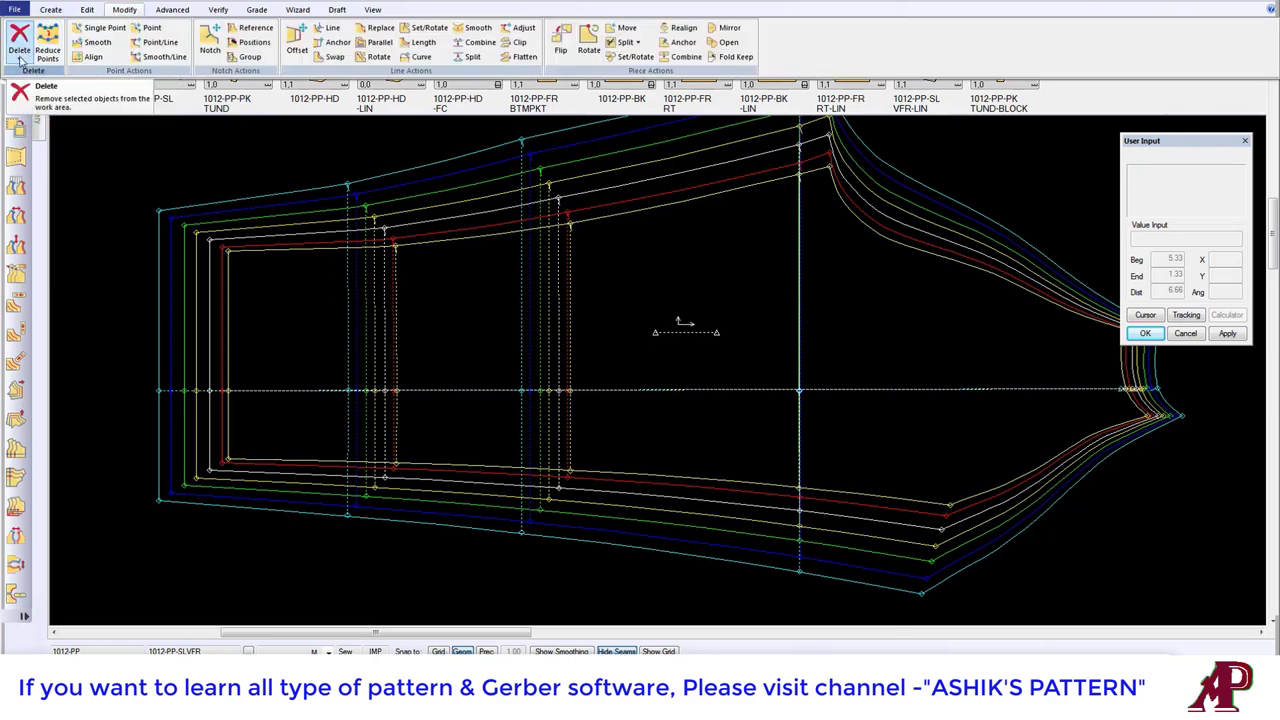
pyautogui.click(20, 60)
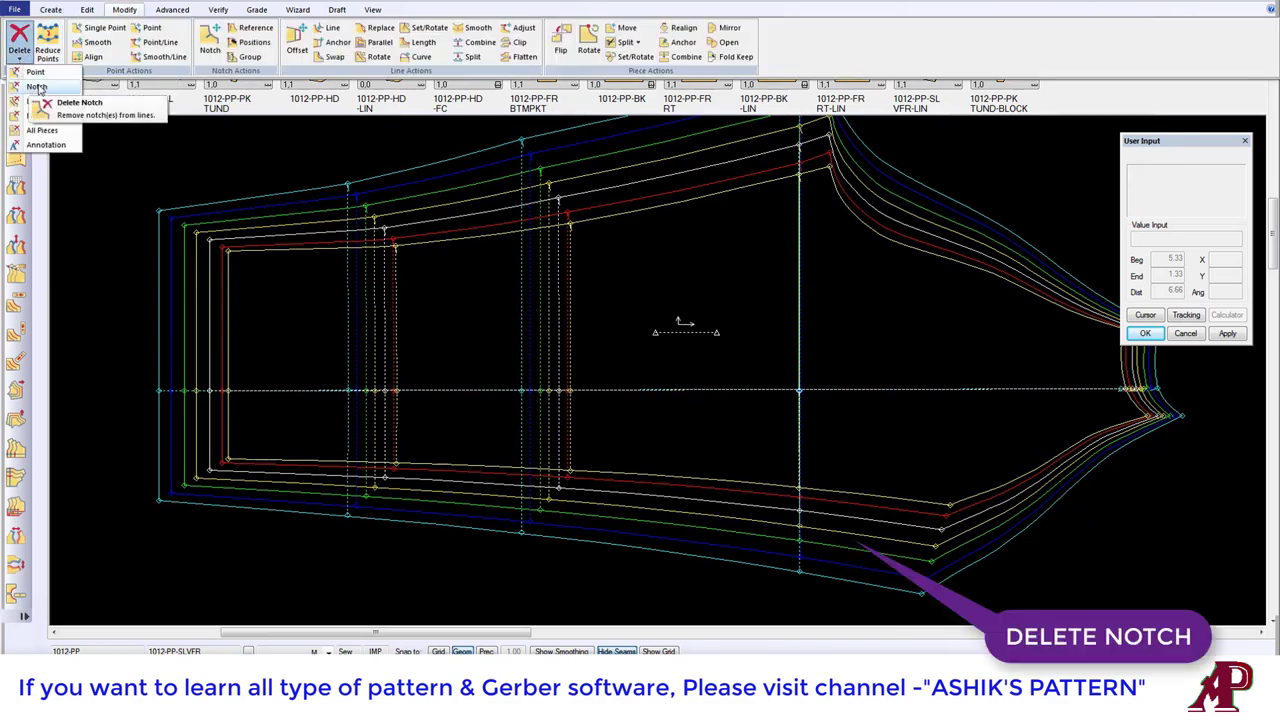
pyautogui.click(36, 88)
pyautogui.scroll(3, 556, 228)
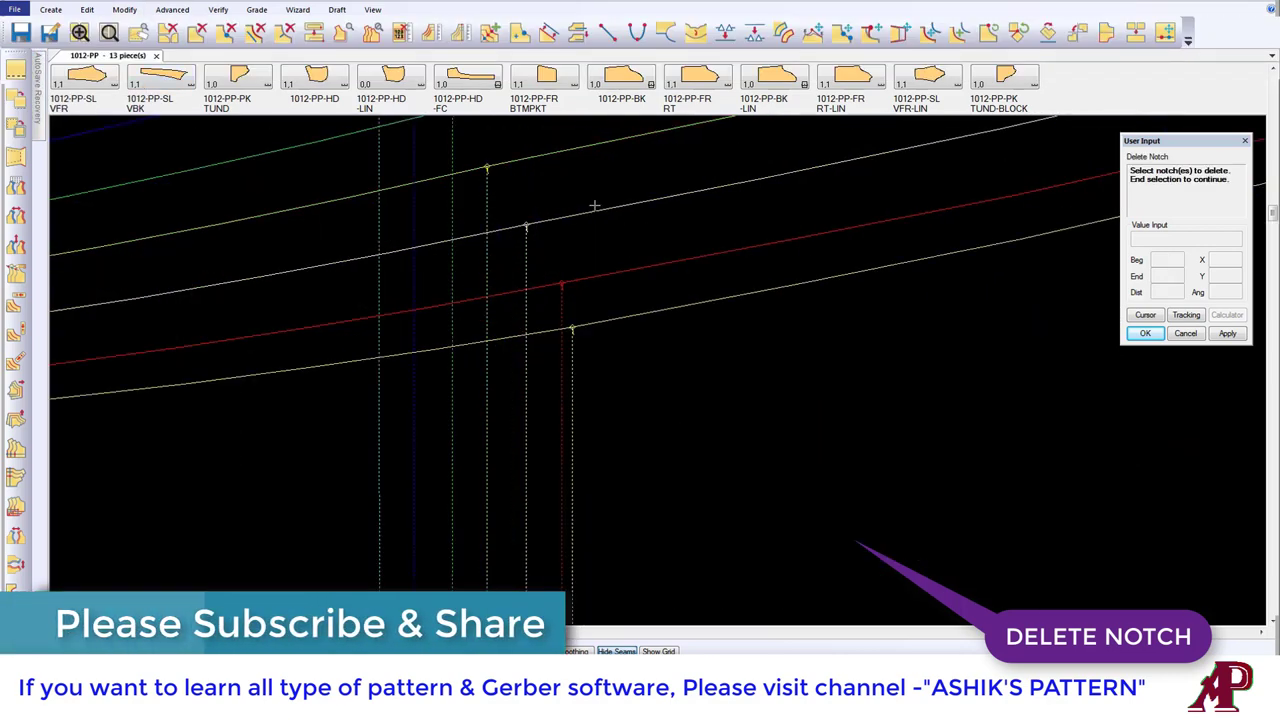
pyautogui.click(536, 228)
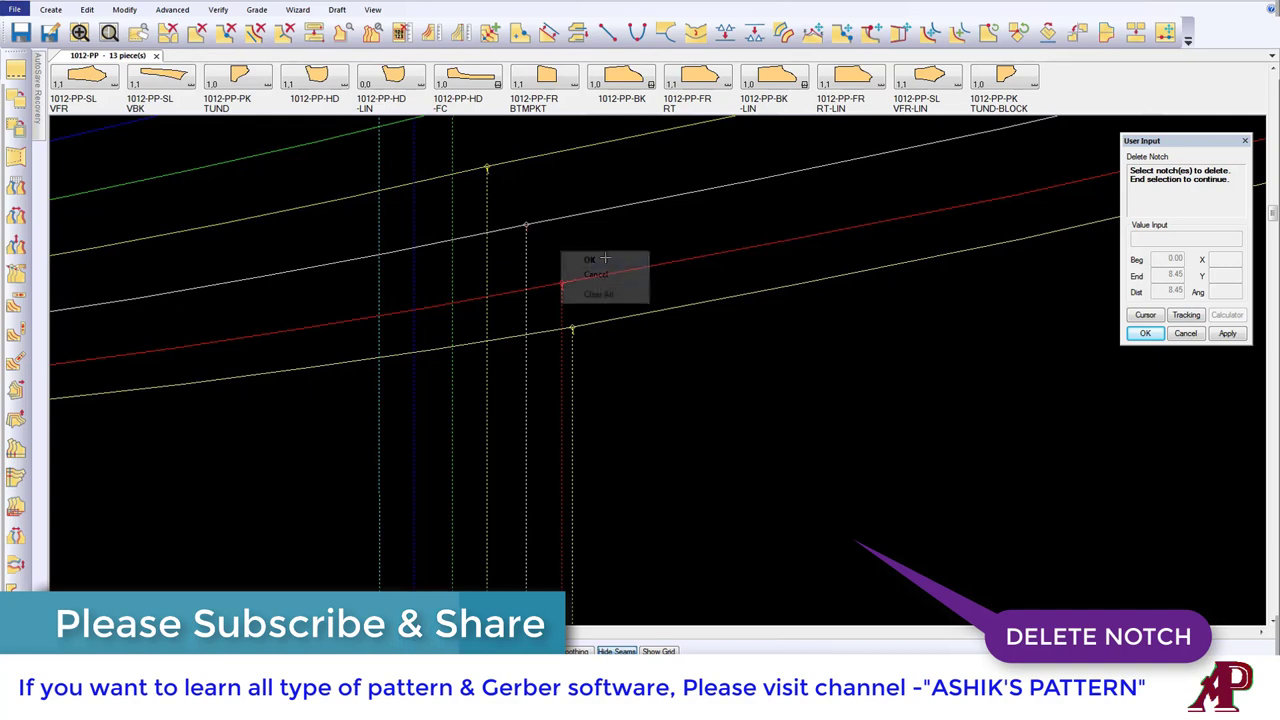
pyautogui.rightClick(562, 252)
pyautogui.click(590, 259)
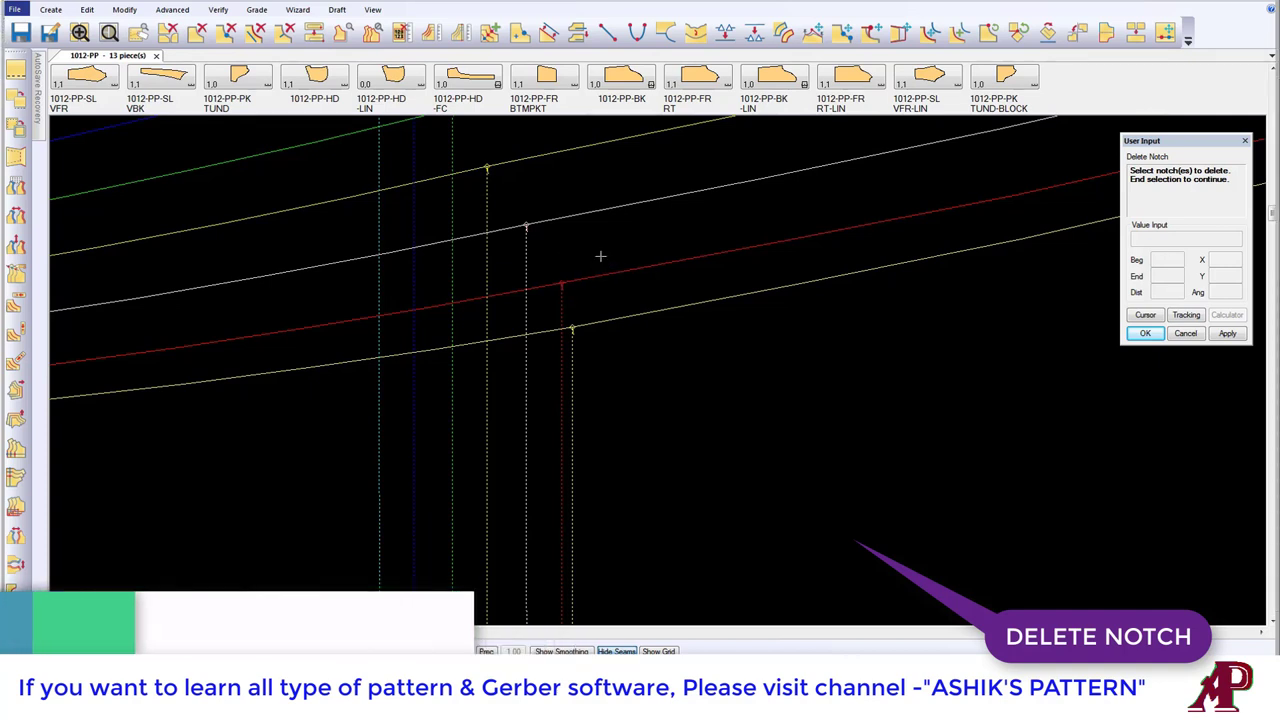
pyautogui.rightClick(526, 231)
pyautogui.click(545, 239)
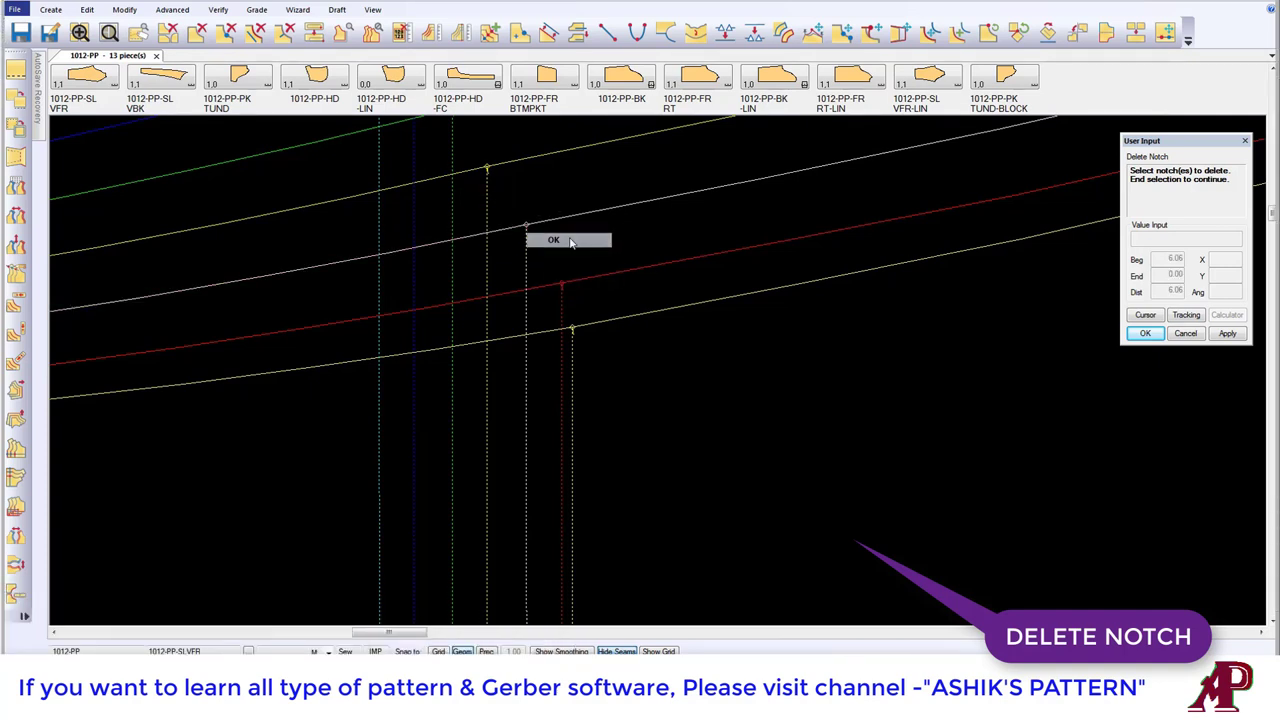
pyautogui.scroll(3, 531, 229)
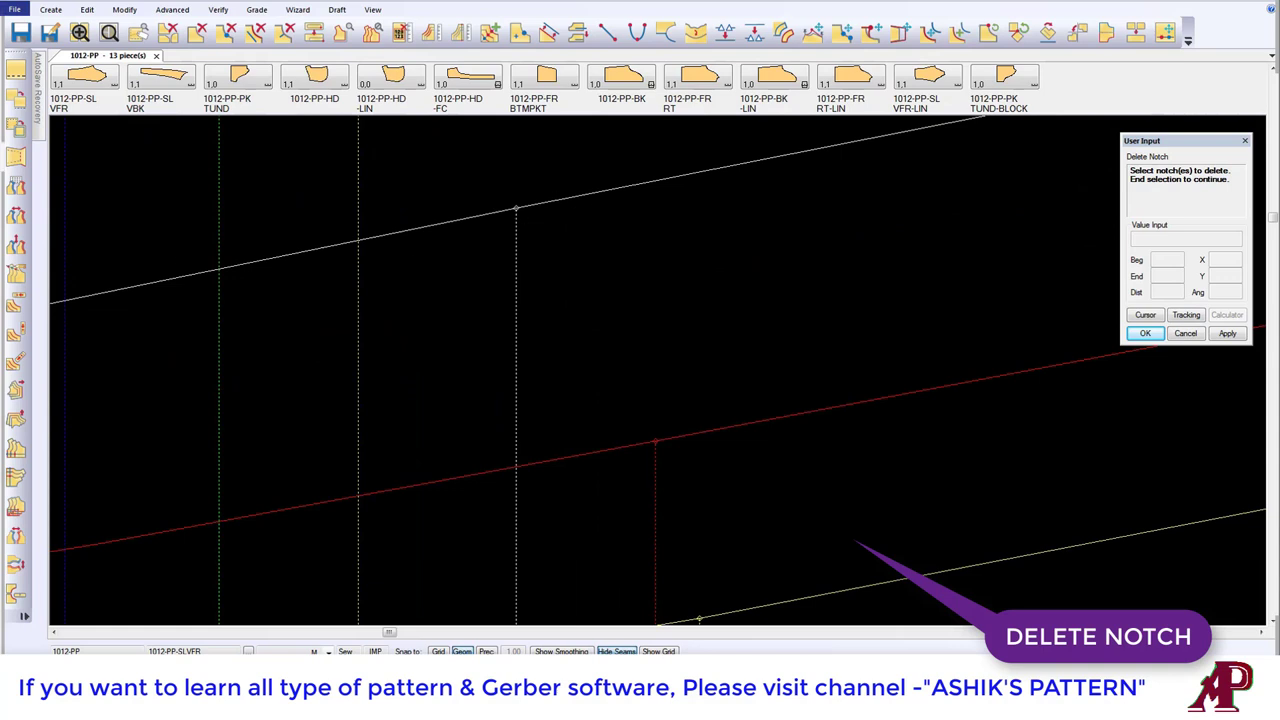
pyautogui.click(50, 32)
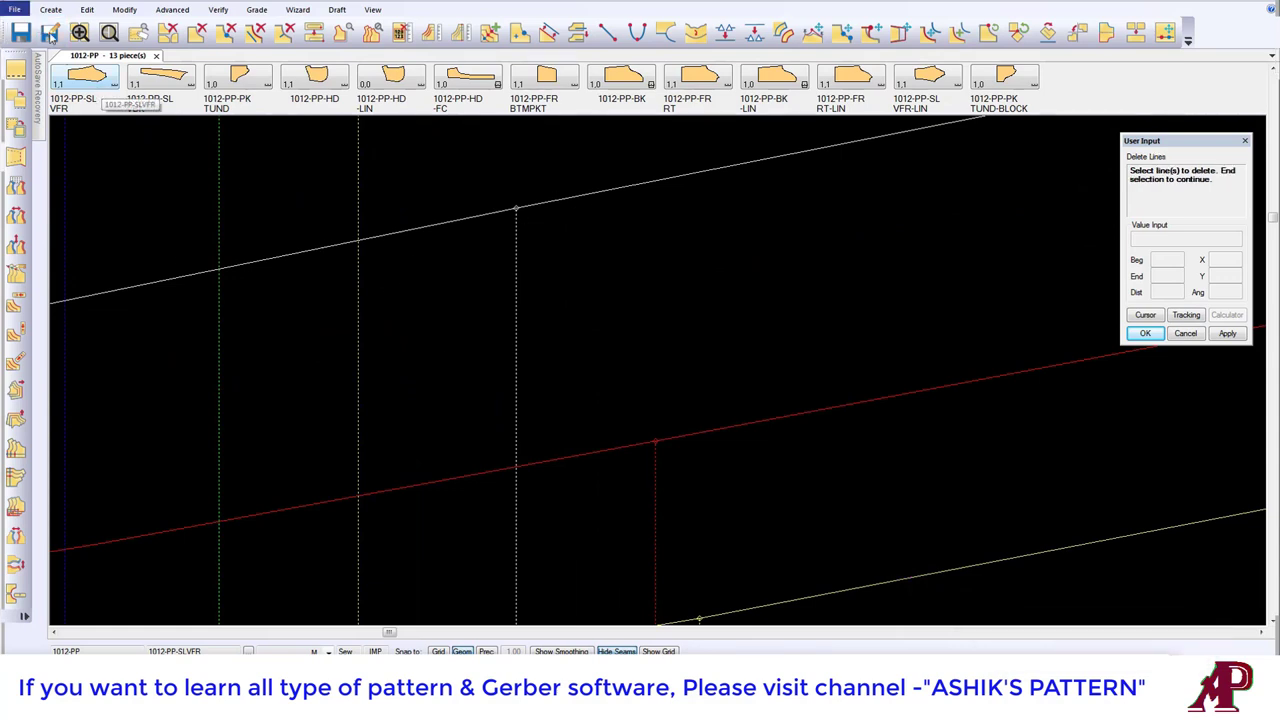
# Step: Hide the graded sizes so only the base size of the piece is shown
pyautogui.click(124, 9)
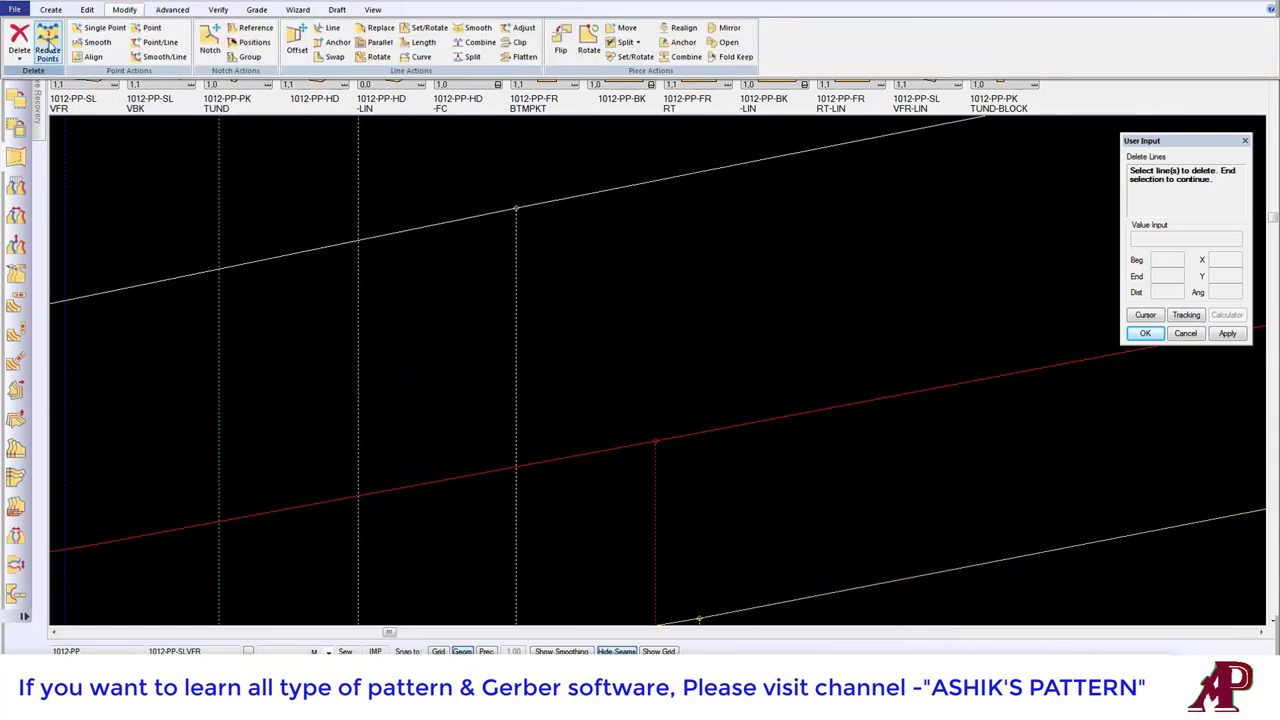
pyautogui.click(19, 58)
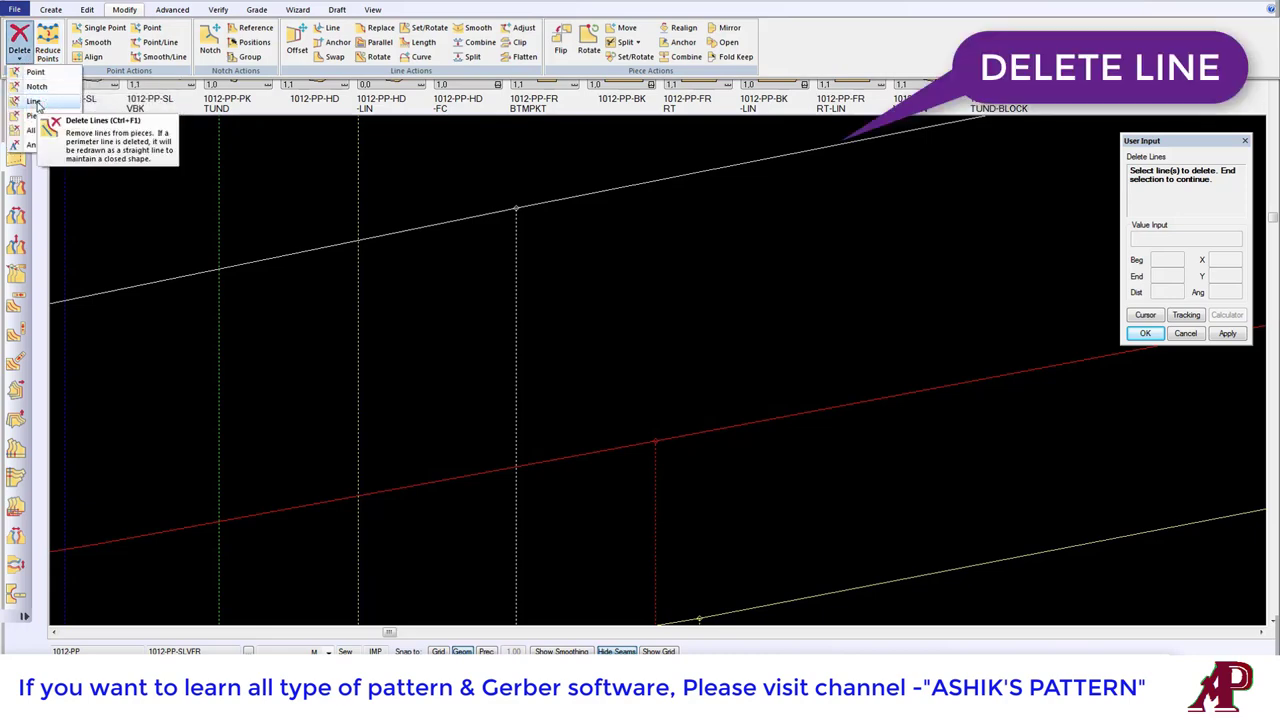
pyautogui.click(35, 103)
pyautogui.rightClick(530, 226)
pyautogui.click(548, 238)
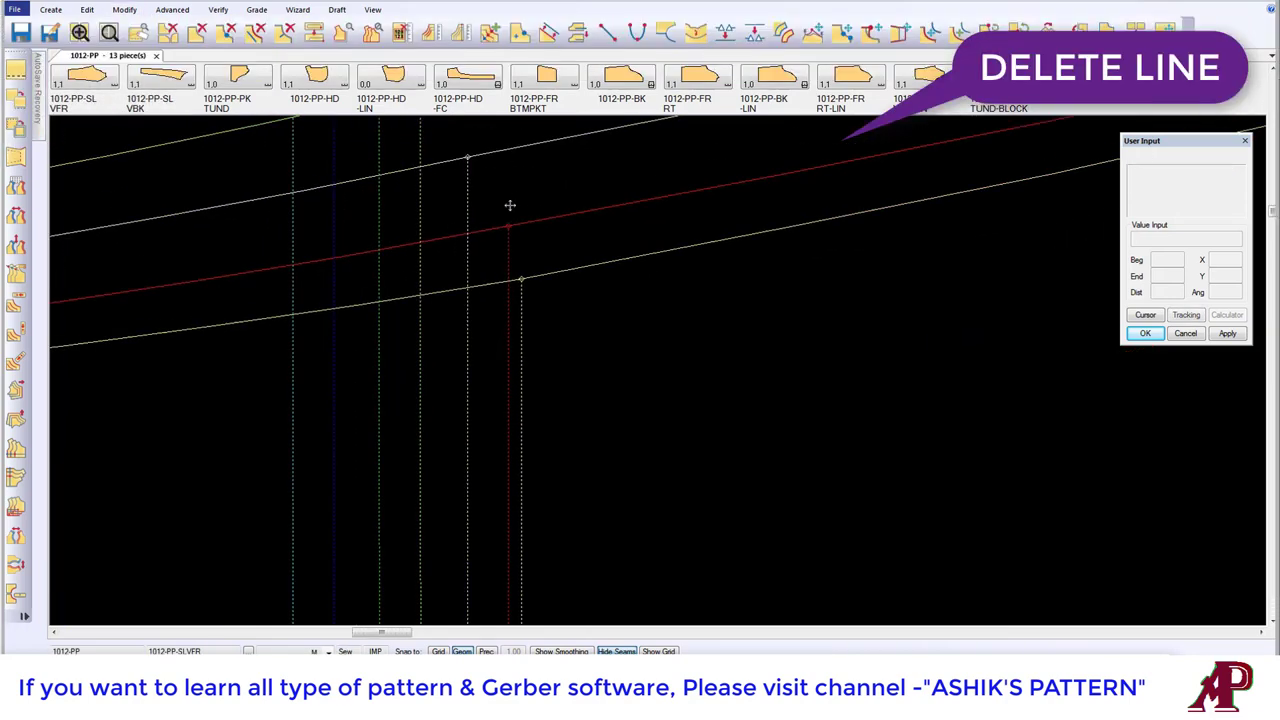
pyautogui.scroll(-3, 540, 228)
pyautogui.scroll(-3, 575, 280)
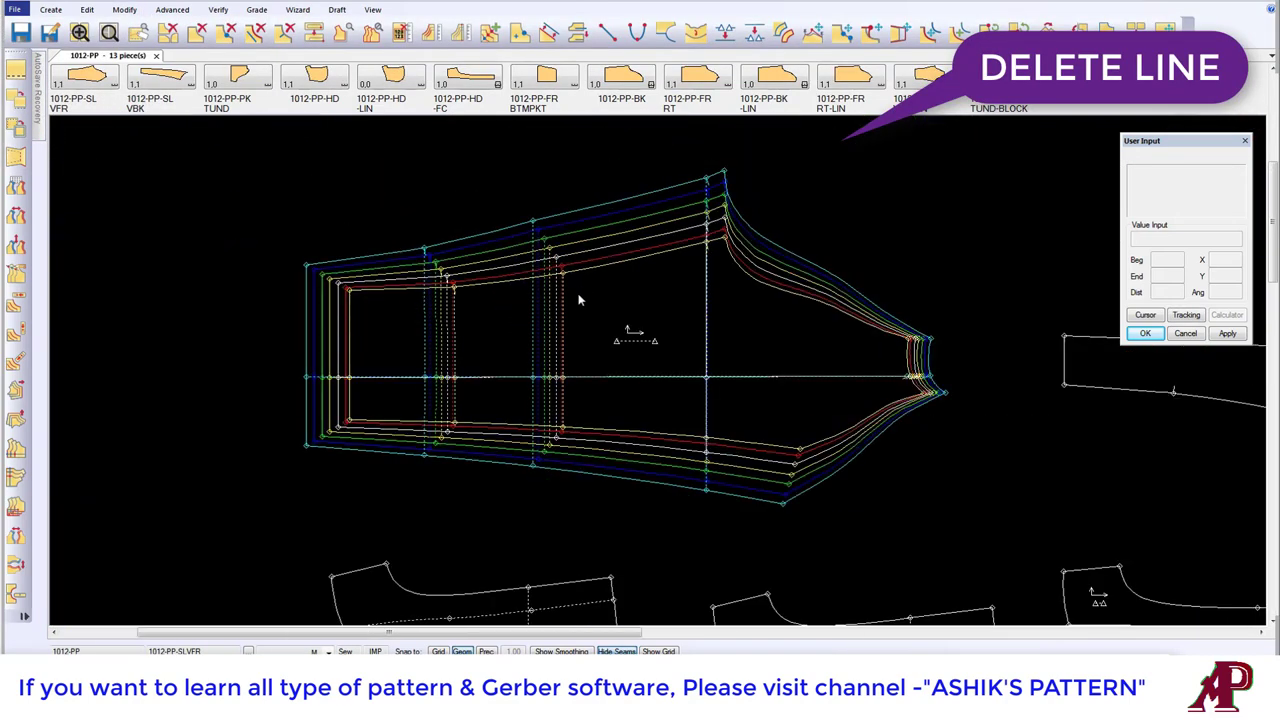
pyautogui.click(342, 33)
pyautogui.scroll(2, 540, 220)
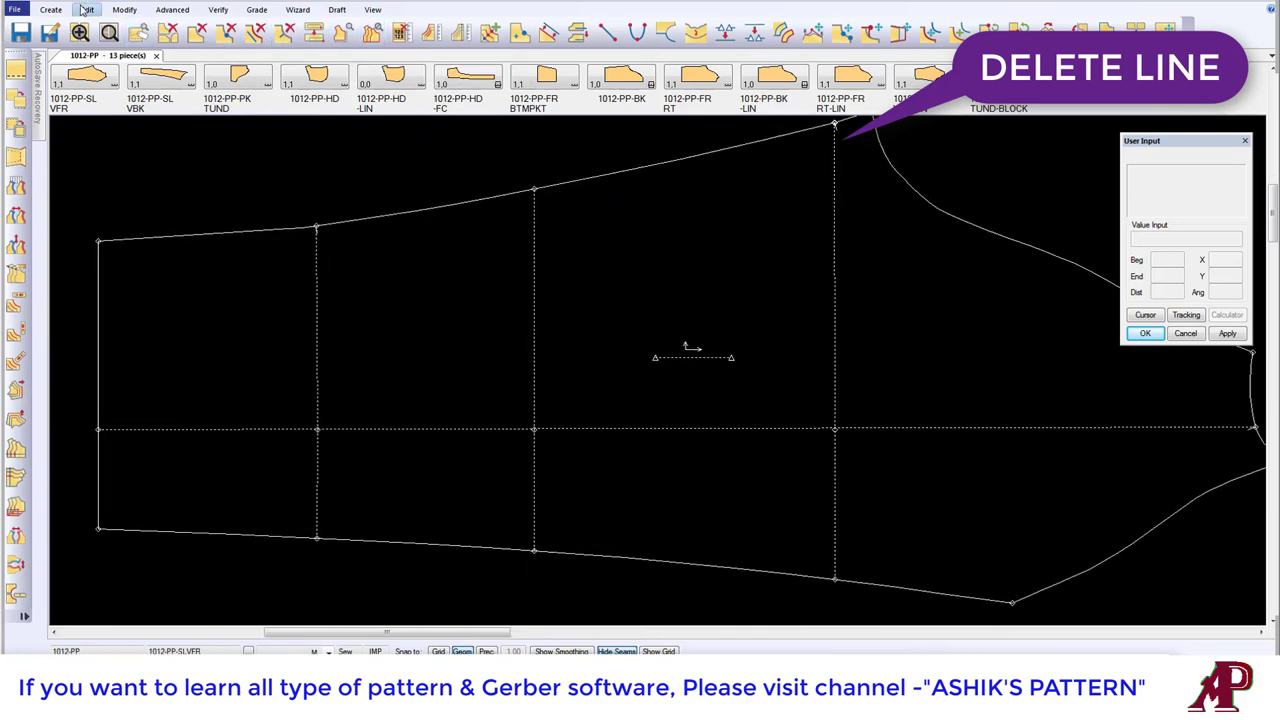
# Step: Delete the upper halves of the middle, left and right vertical internal lines
pyautogui.click(122, 10)
pyautogui.click(19, 50)
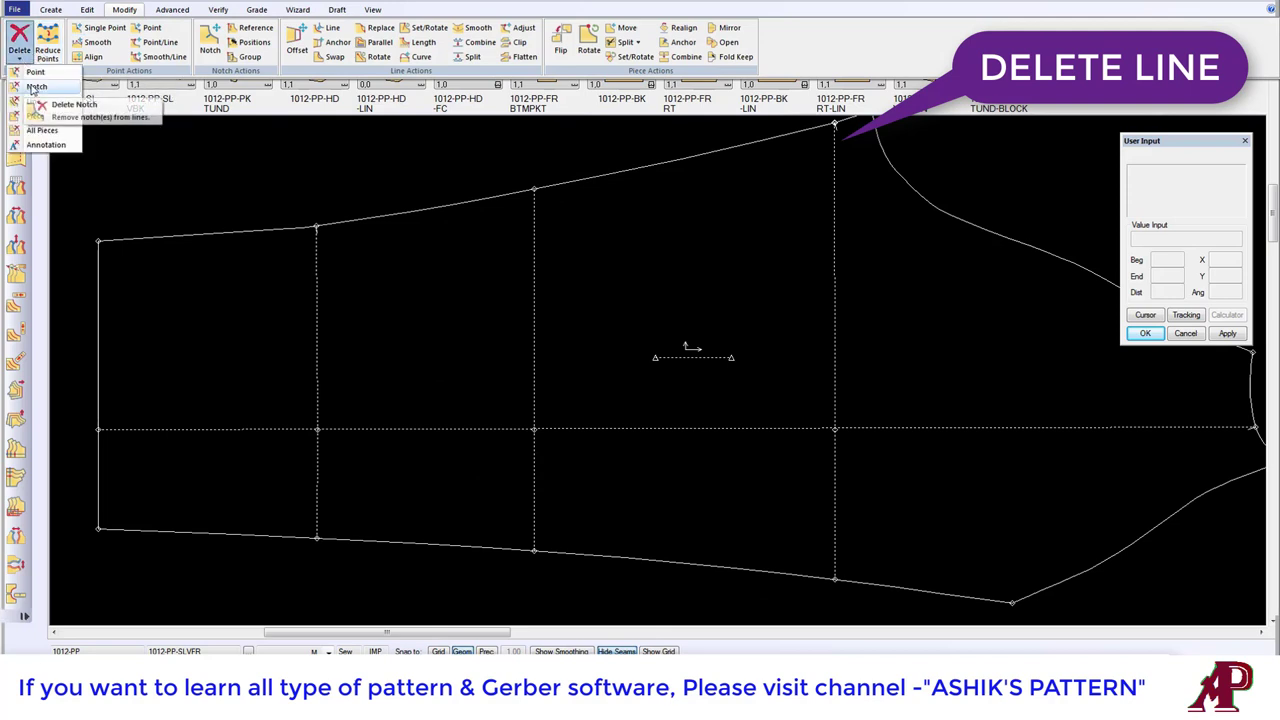
pyautogui.click(34, 101)
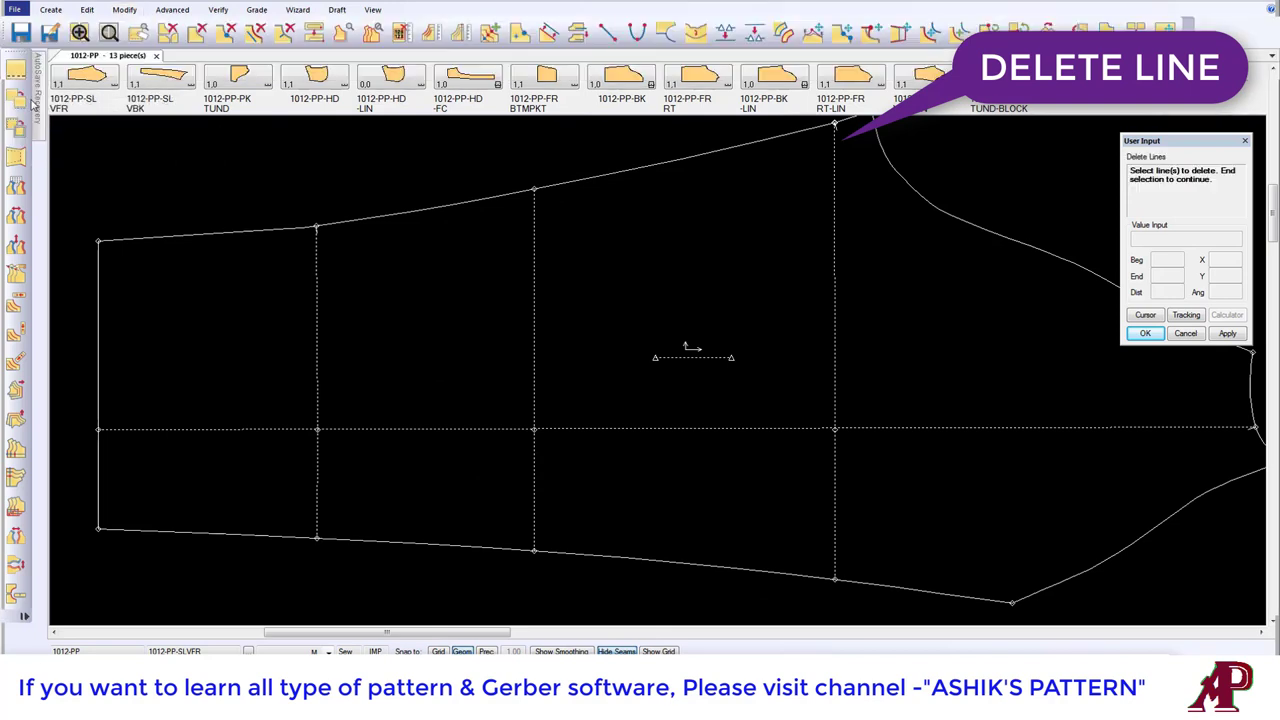
pyautogui.rightClick(601, 272)
pyautogui.click(601, 271)
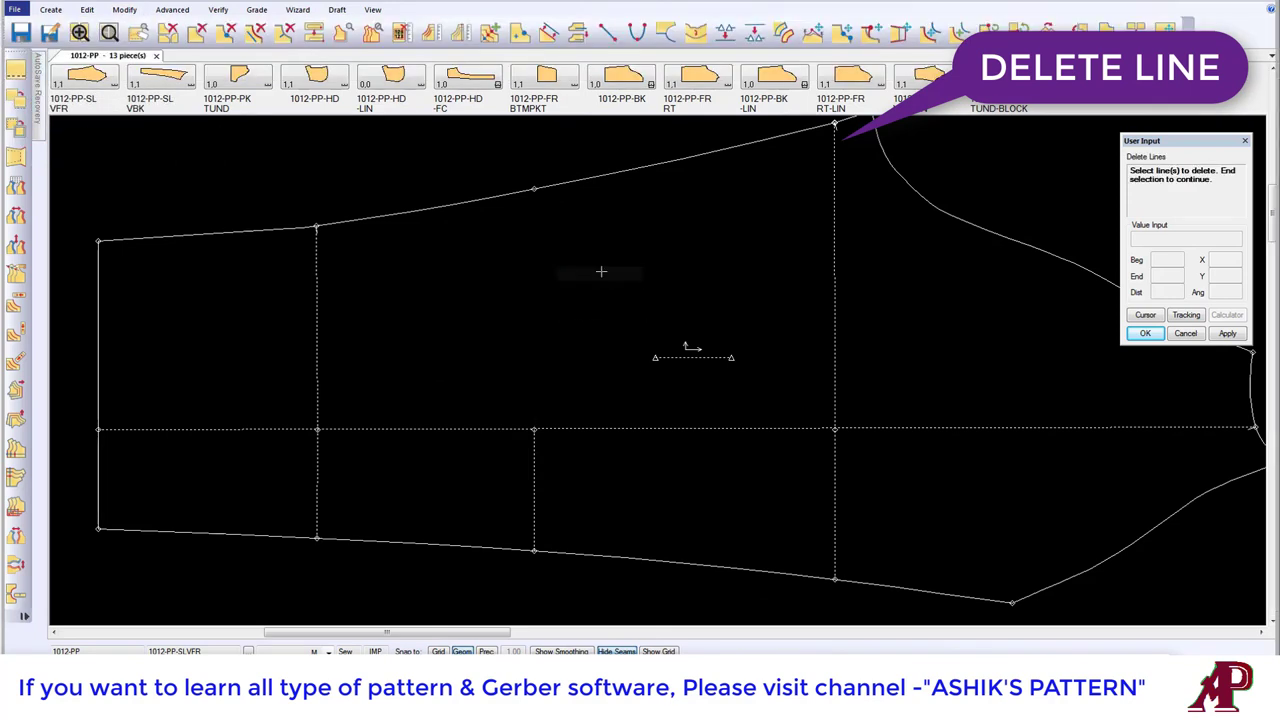
pyautogui.click(318, 307)
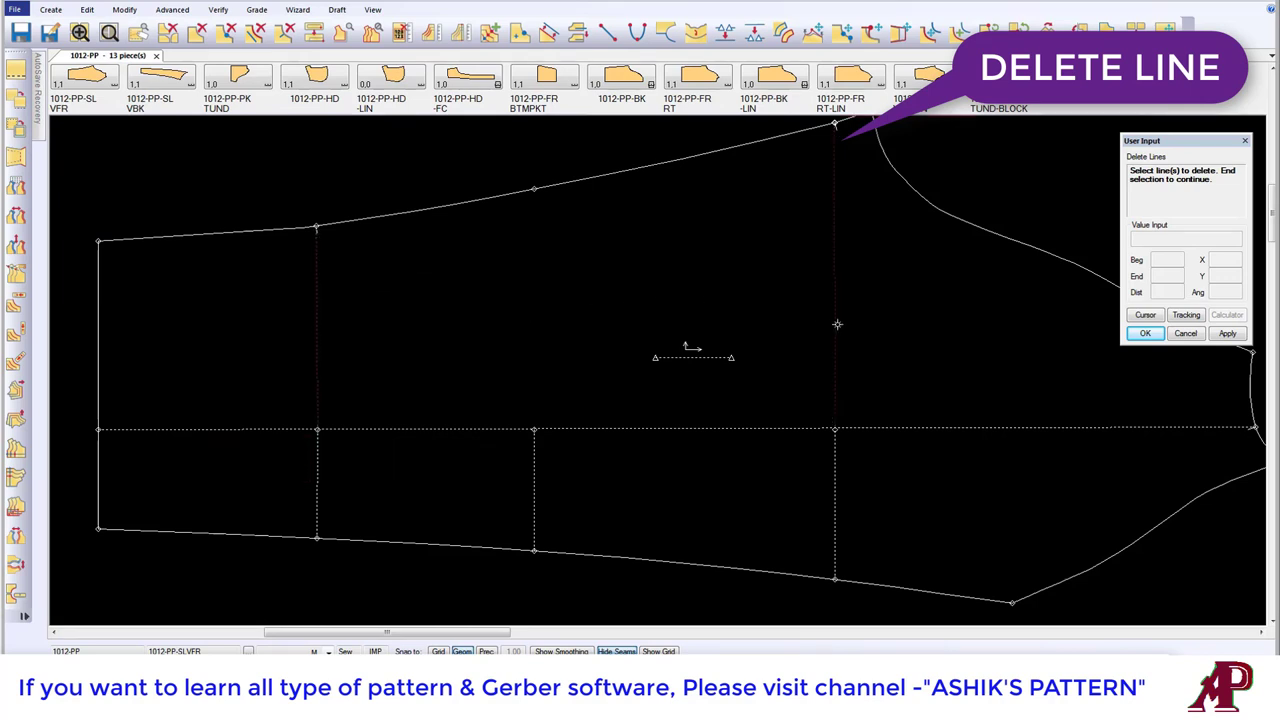
pyautogui.rightClick(746, 267)
pyautogui.click(748, 269)
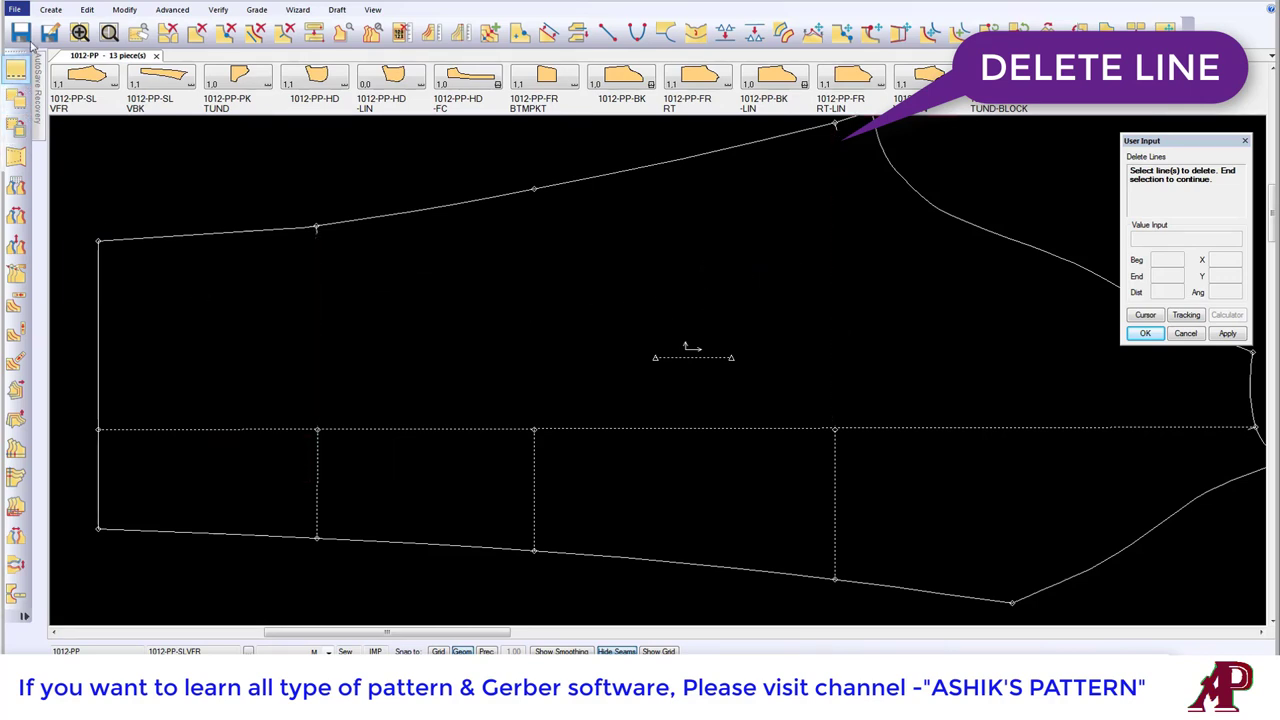
# Step: Try deleting the grain line and dismiss the warning that keeps it in place
pyautogui.click(696, 355)
pyautogui.rightClick(706, 293)
pyautogui.click(706, 297)
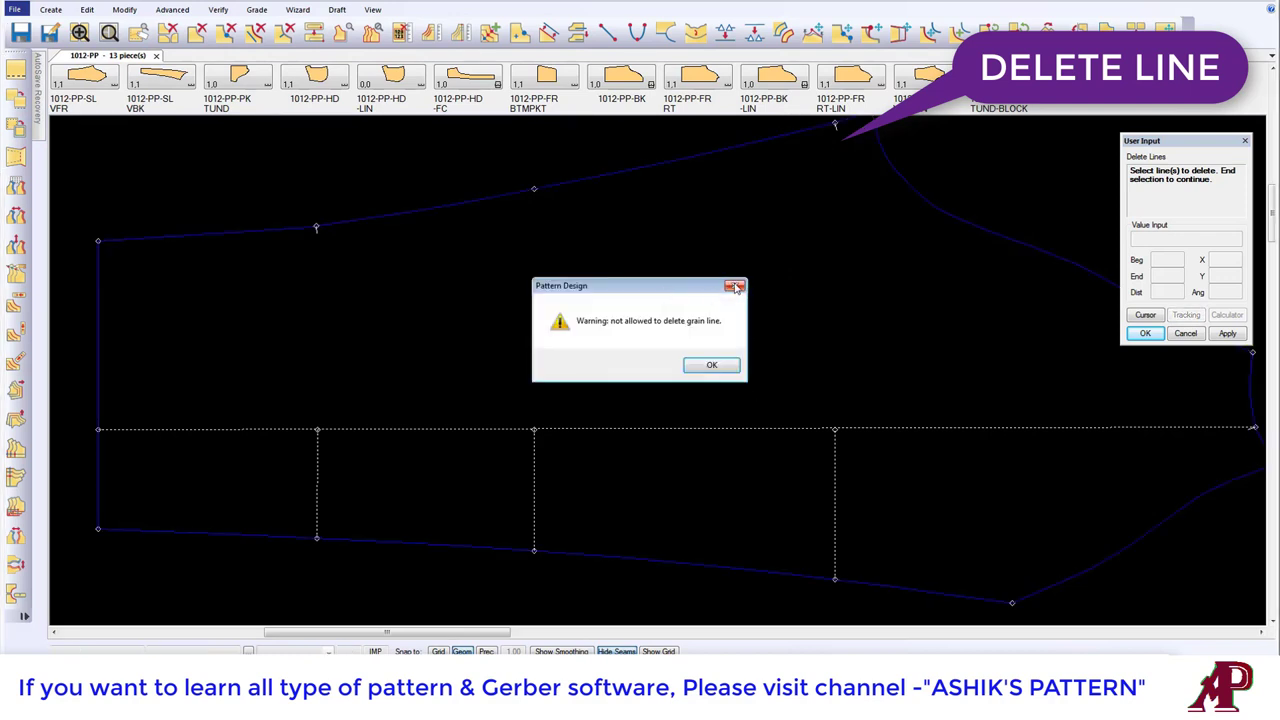
pyautogui.click(736, 287)
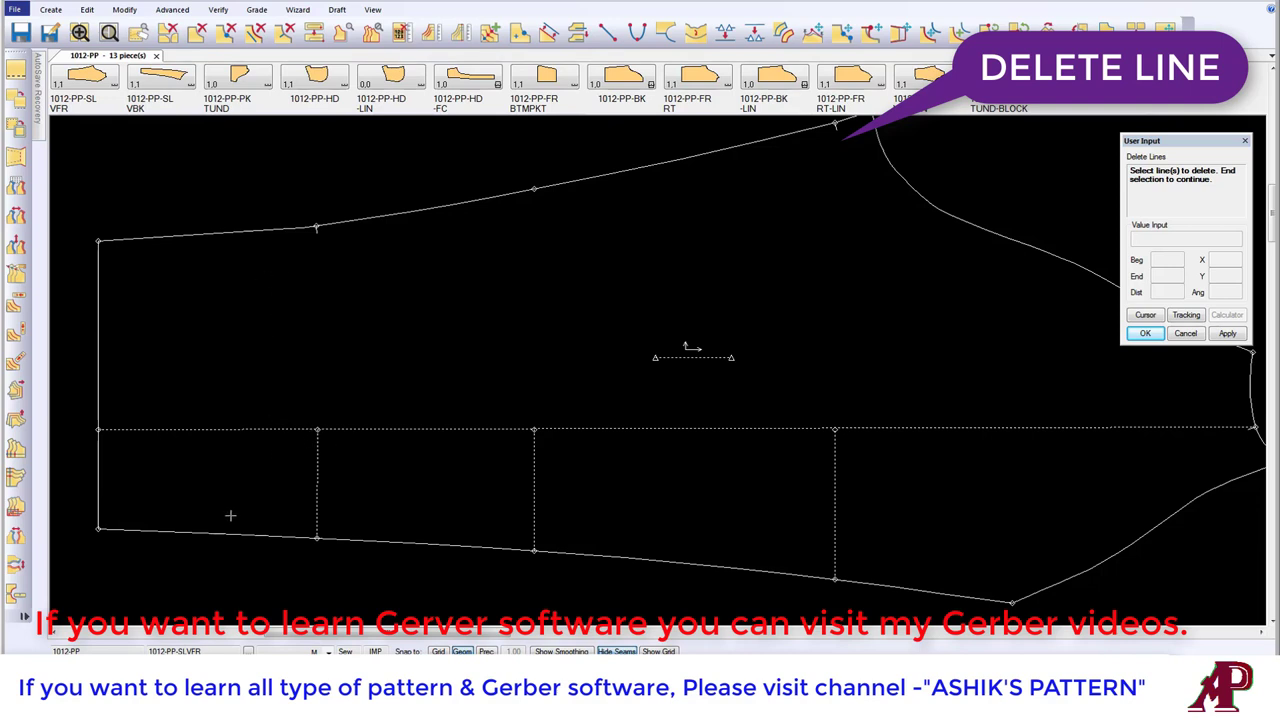
# Step: Delete the curved upper-right edge so it becomes straight, then end Delete Lines
pyautogui.scroll(2, 230, 515)
pyautogui.scroll(-3, 414, 346)
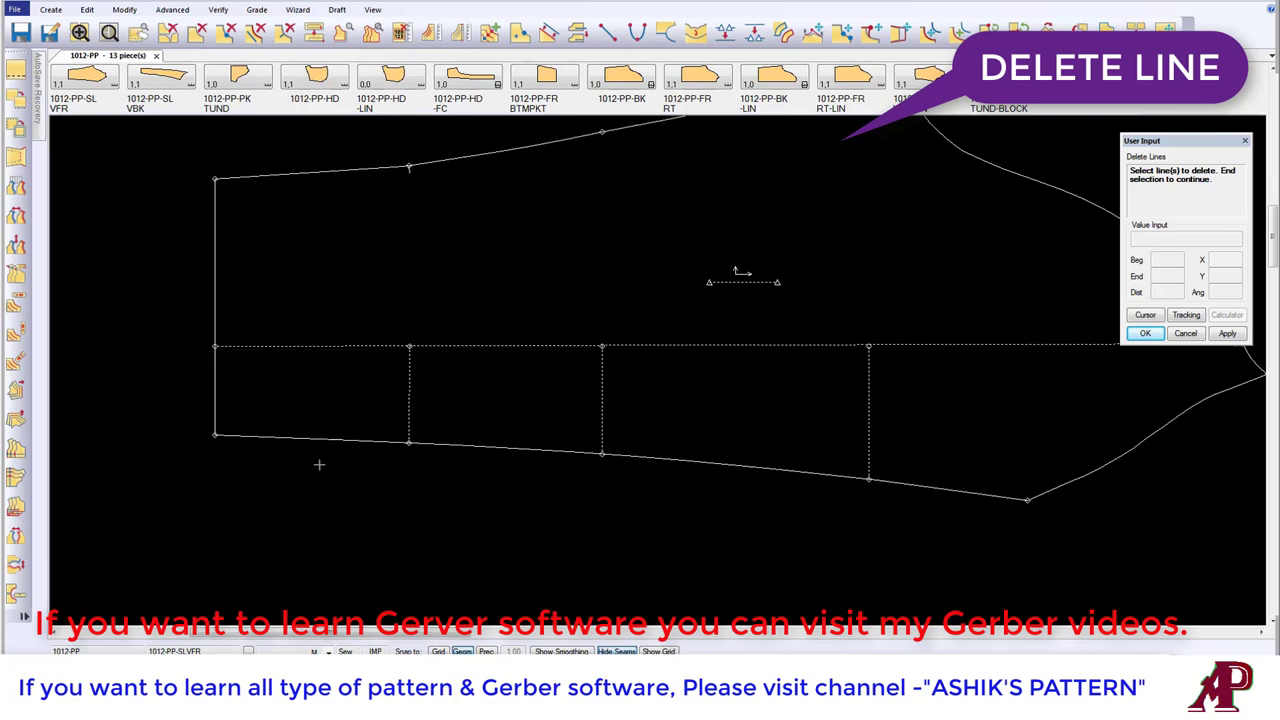
pyautogui.scroll(3, 317, 463)
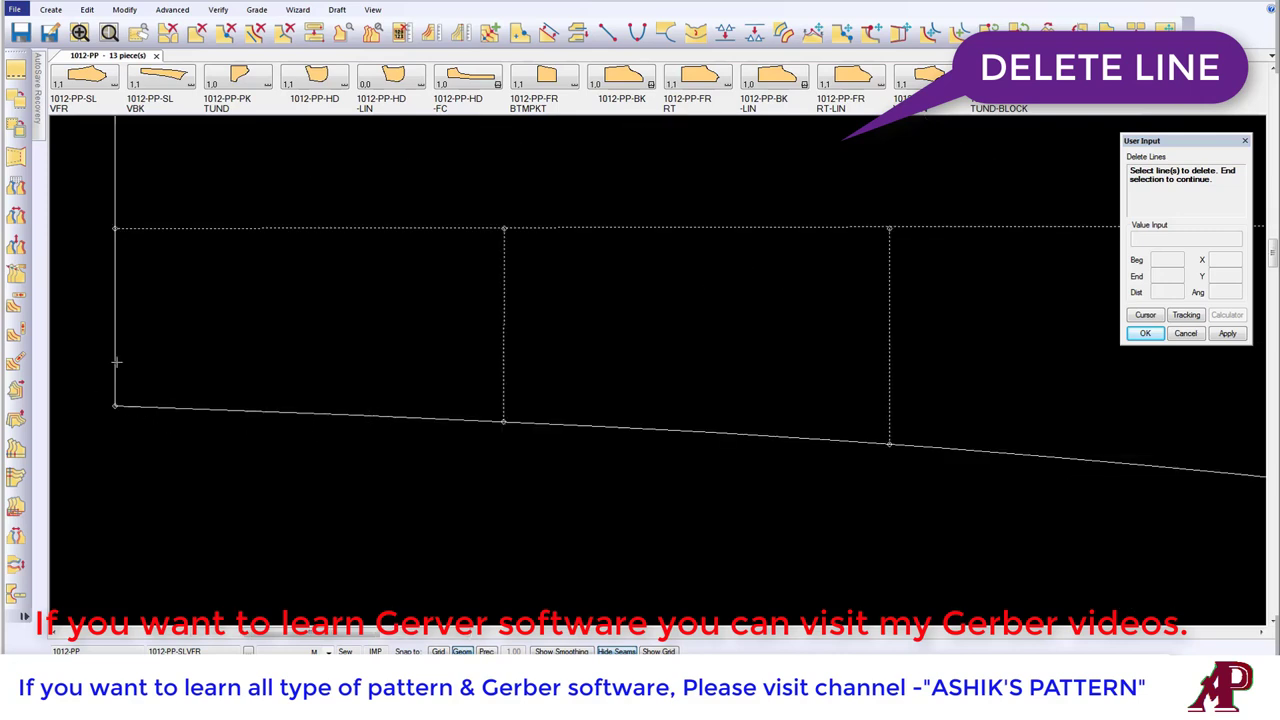
pyautogui.scroll(-2, 116, 362)
pyautogui.scroll(-1, 124, 209)
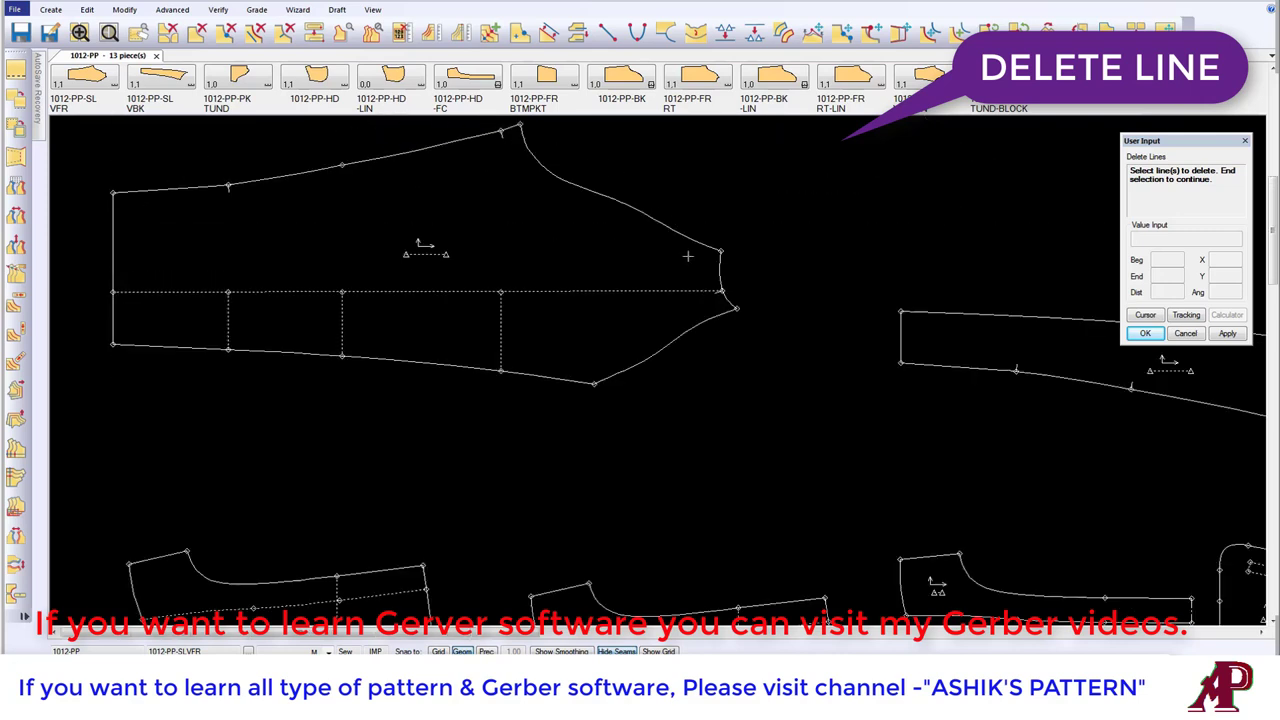
pyautogui.rightClick(595, 170)
pyautogui.click(589, 176)
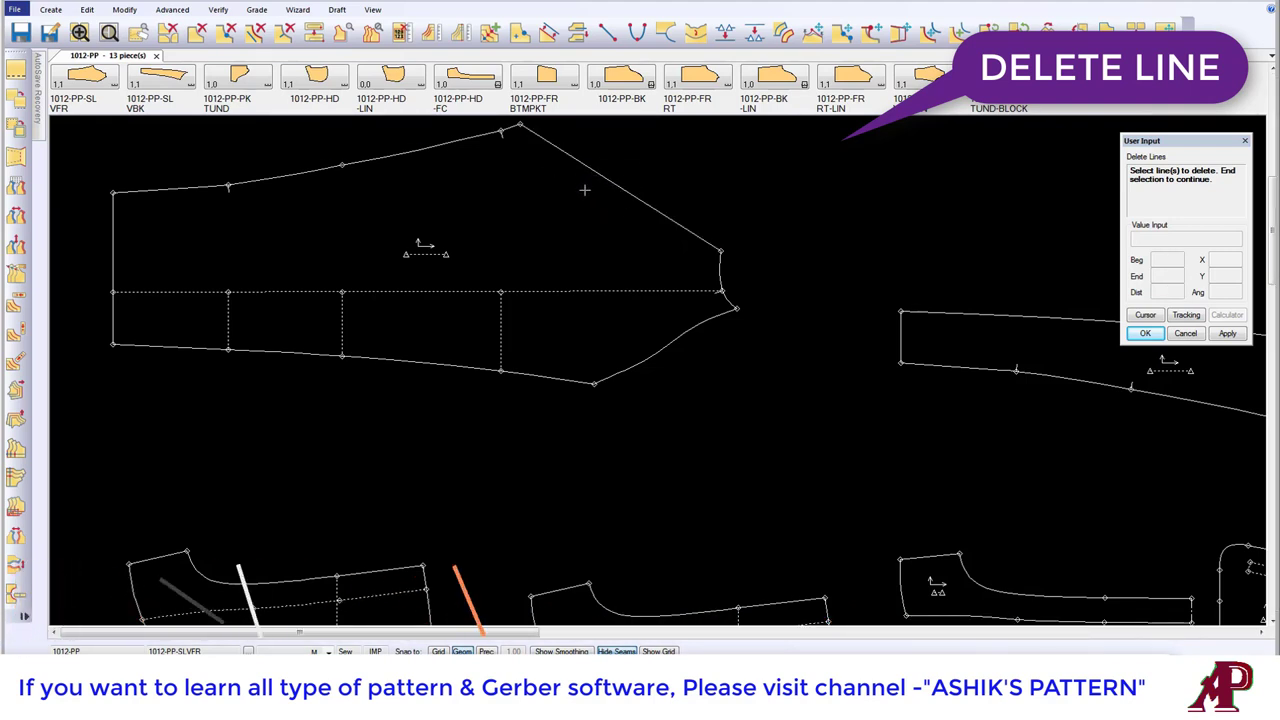
pyautogui.rightClick(537, 198)
pyautogui.click(537, 199)
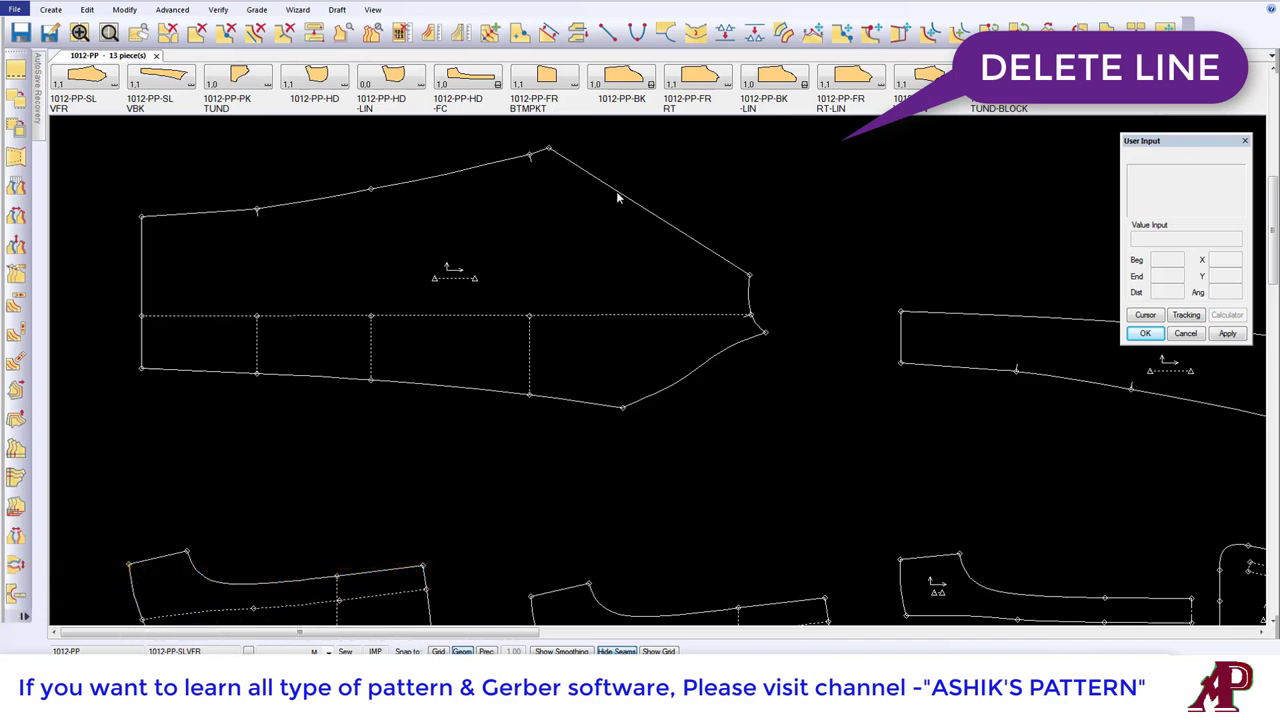
pyautogui.scroll(-1, 686, 283)
pyautogui.scroll(2, 844, 390)
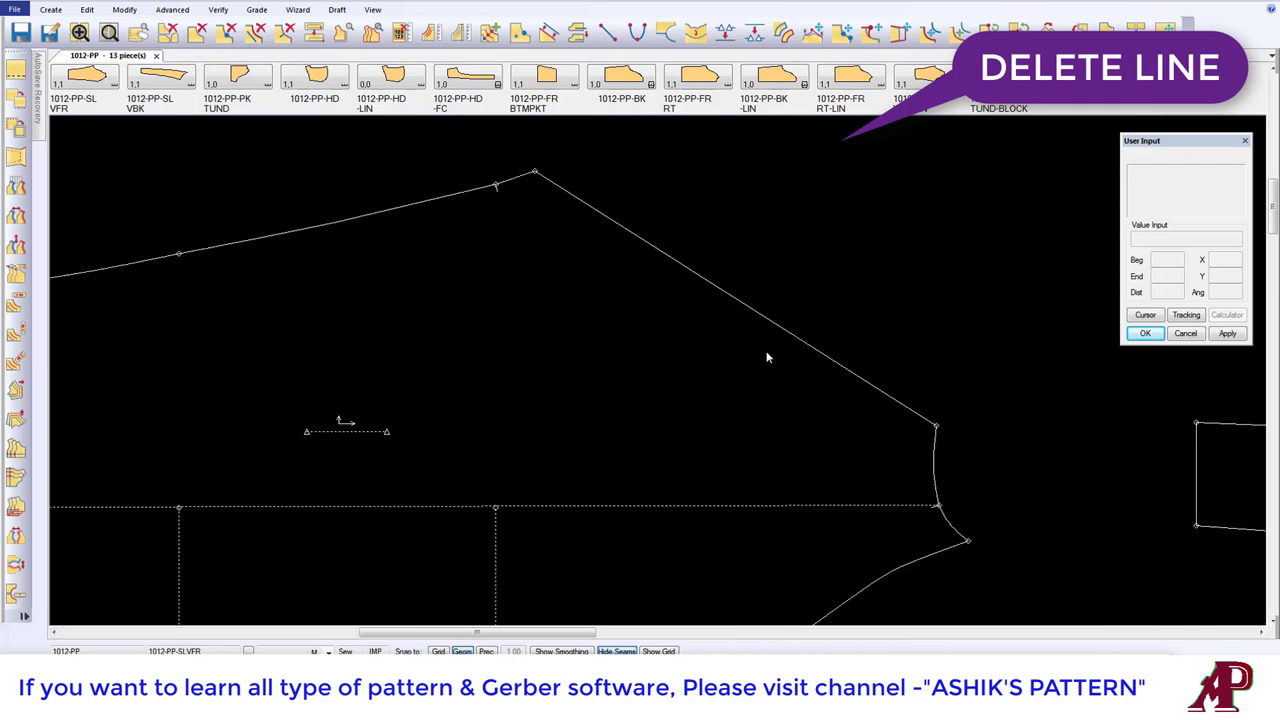
pyautogui.scroll(-1, 700, 270)
pyautogui.scroll(-1, 714, 253)
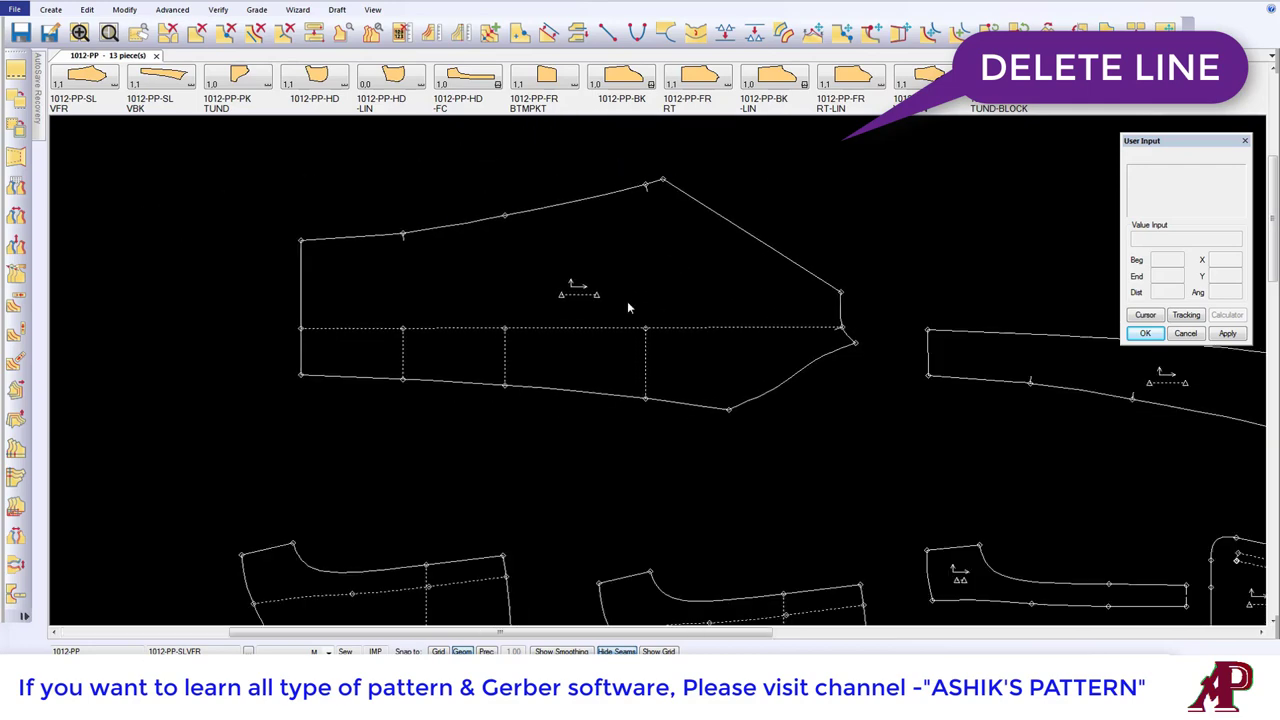
# Step: Delete the horizontal dashed centre line with Delete Line
pyautogui.click(124, 9)
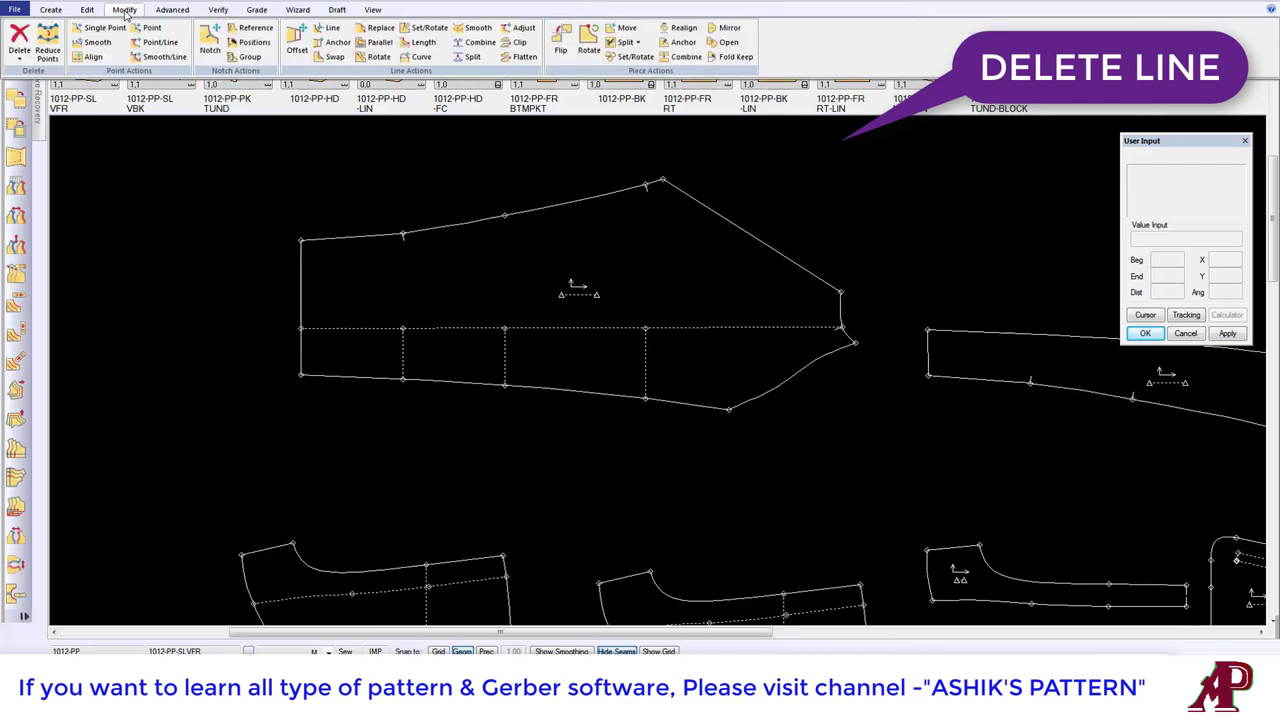
pyautogui.click(19, 50)
pyautogui.click(33, 101)
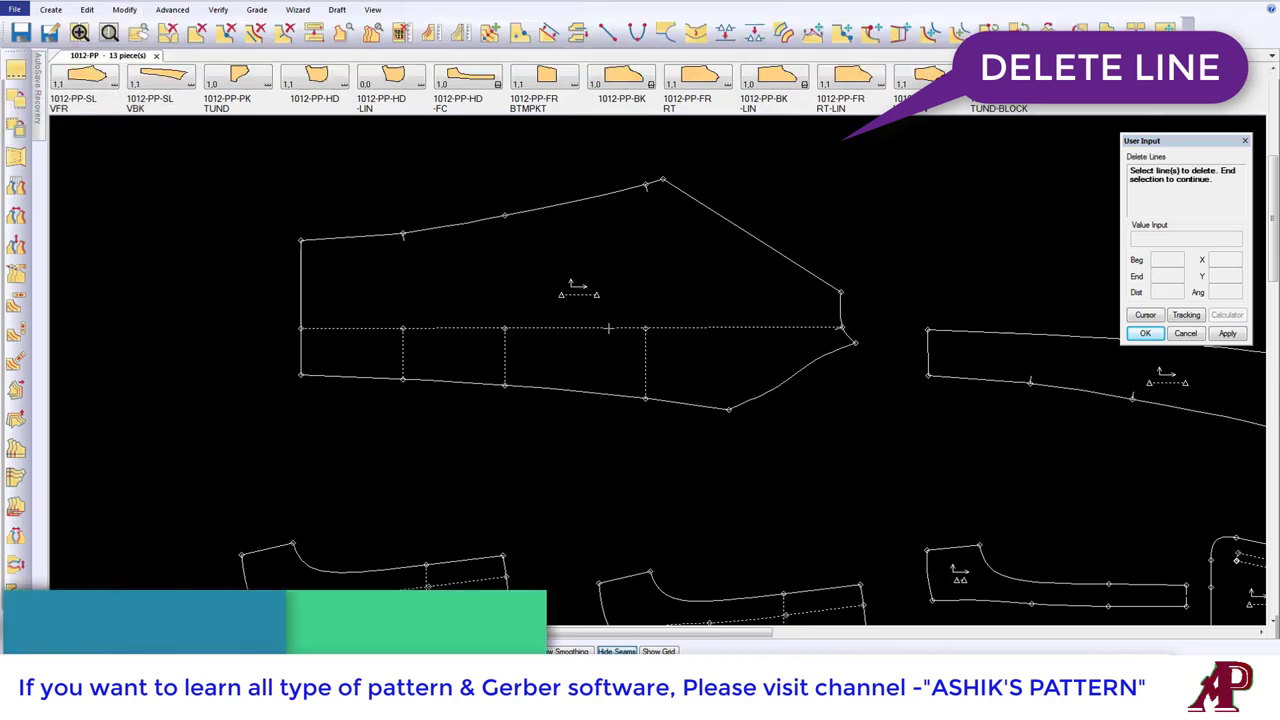
pyautogui.rightClick(642, 303)
pyautogui.click(643, 306)
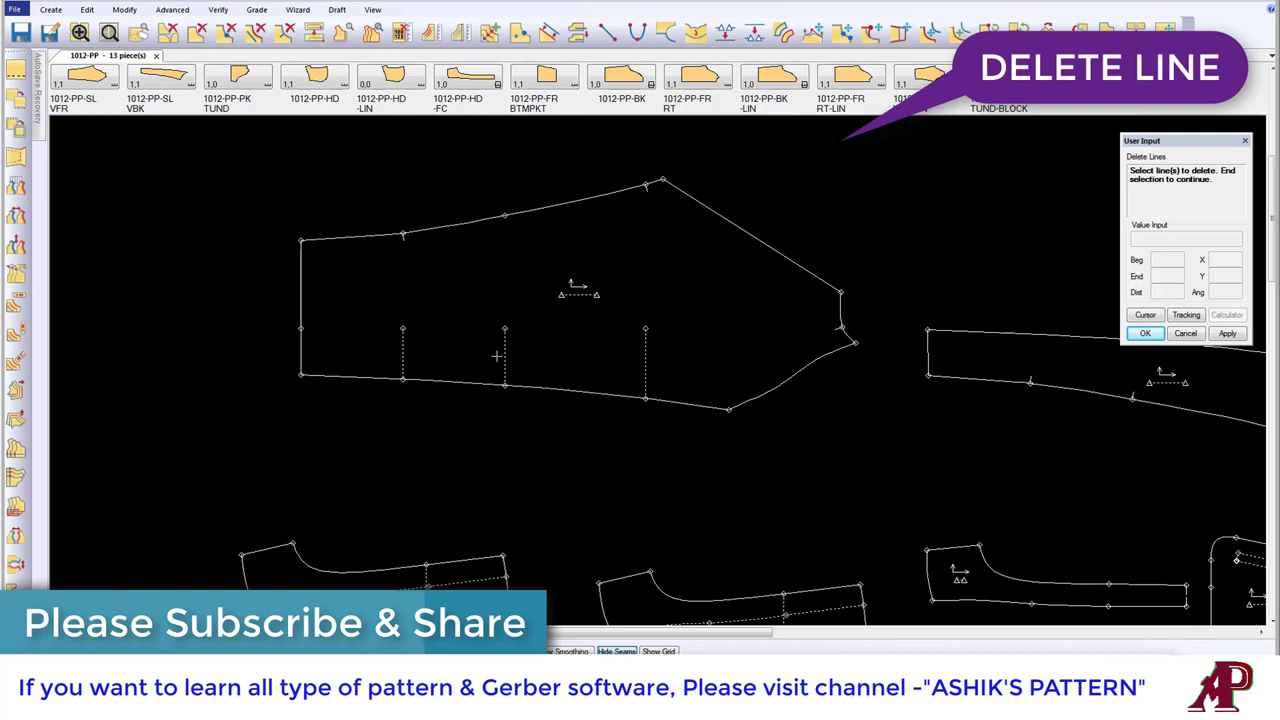
# Step: Delete the red curved lower-right edge, then shift the top piece slightly left
pyautogui.click(832, 356)
pyautogui.scroll(2, 808, 369)
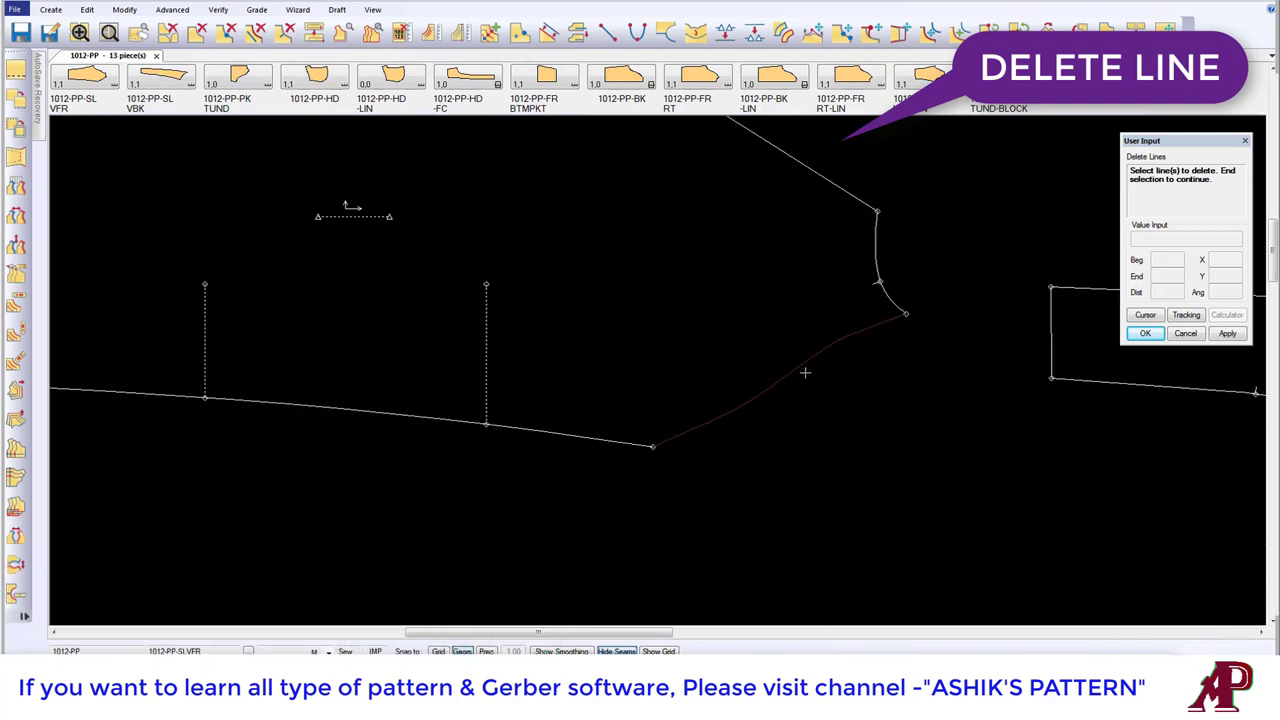
pyautogui.rightClick(808, 369)
pyautogui.click(806, 372)
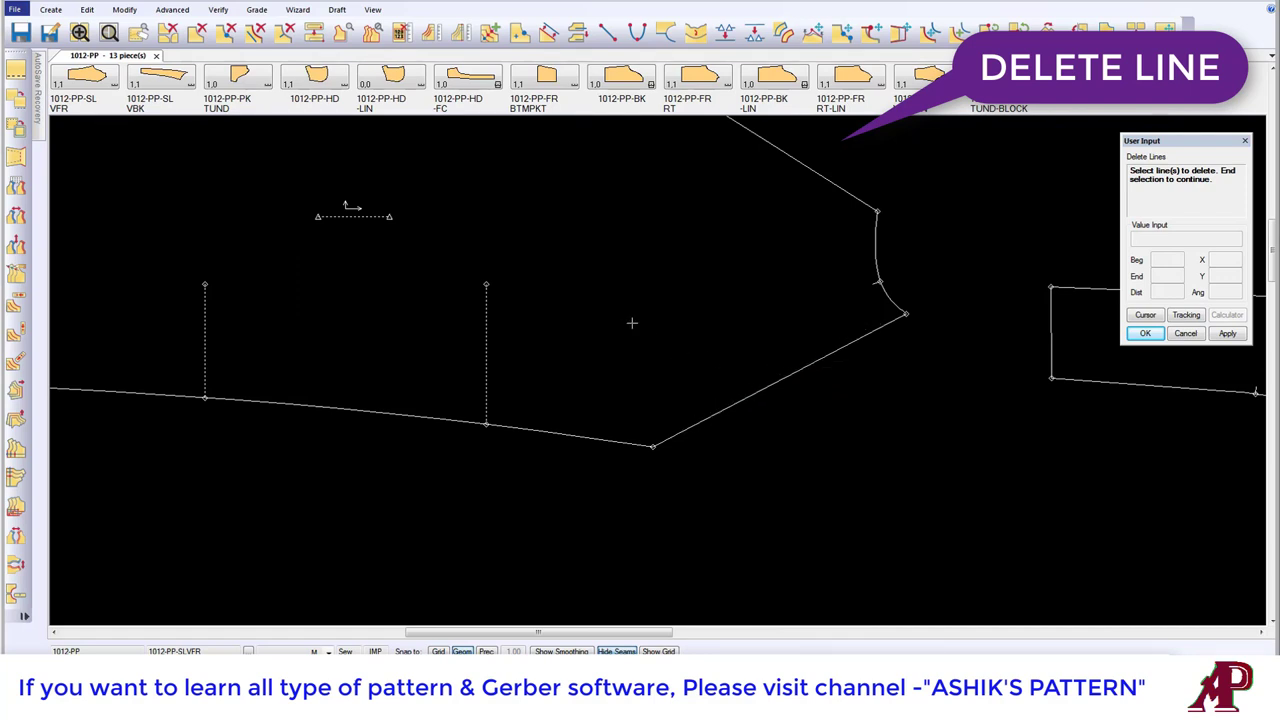
pyautogui.scroll(-3, 631, 322)
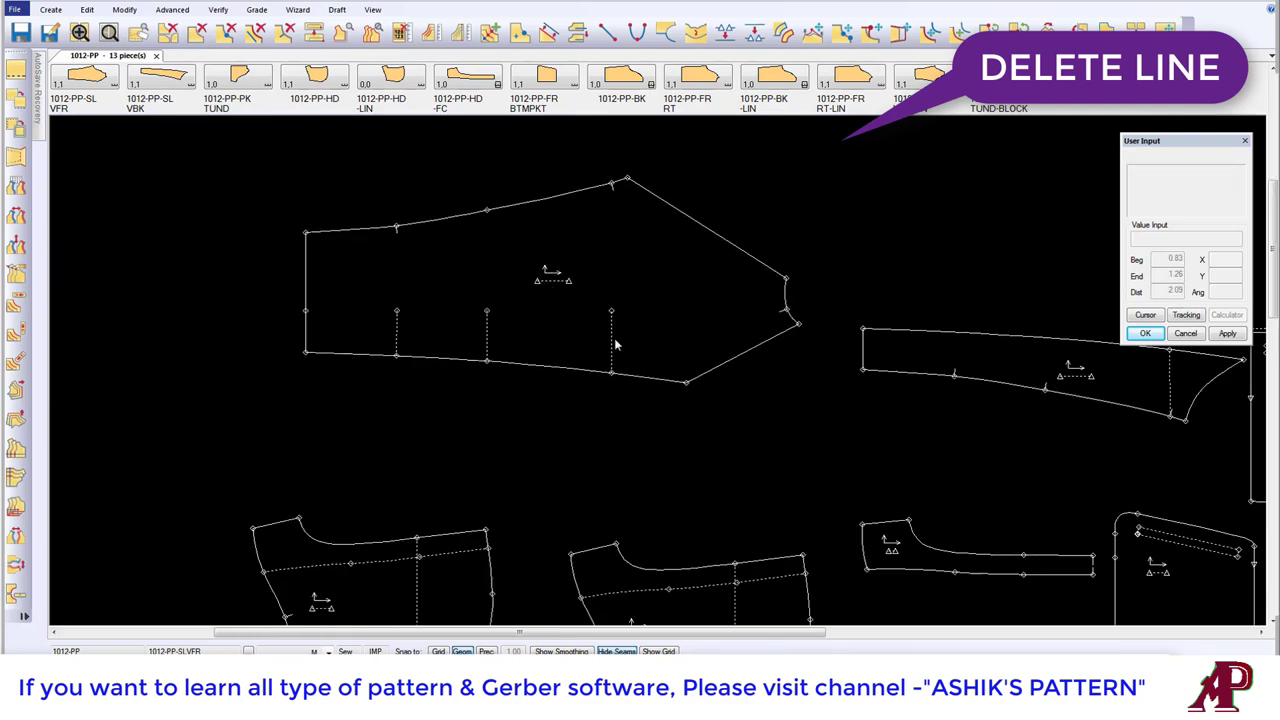
pyautogui.moveTo(641, 311); pyautogui.dragTo(609, 323)
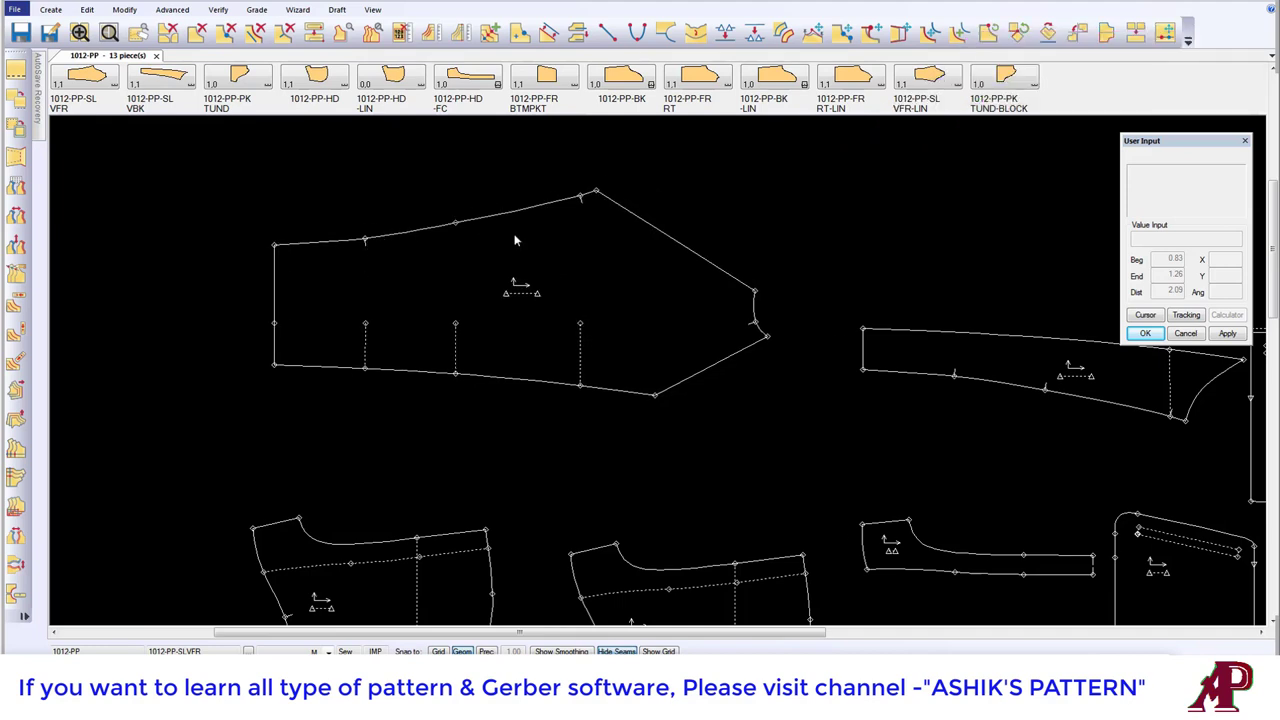
# Step: Delete the top pattern piece with Delete Piece
pyautogui.click(124, 9)
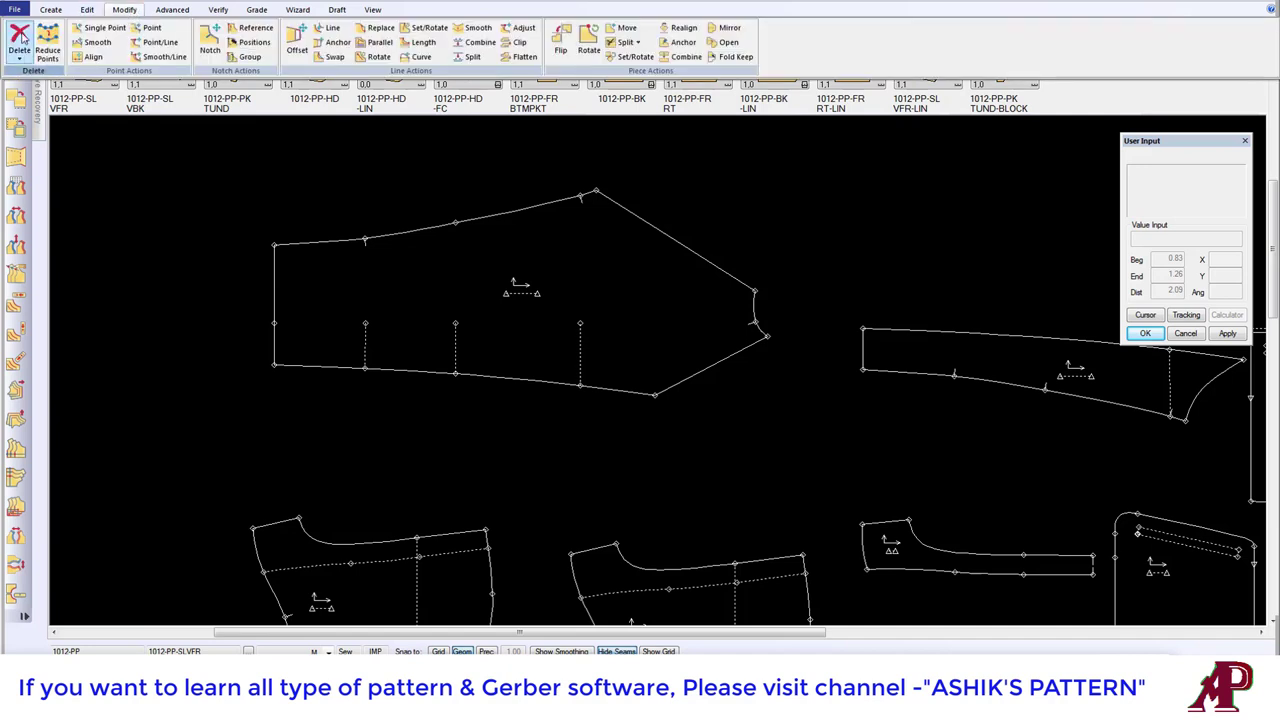
pyautogui.click(24, 60)
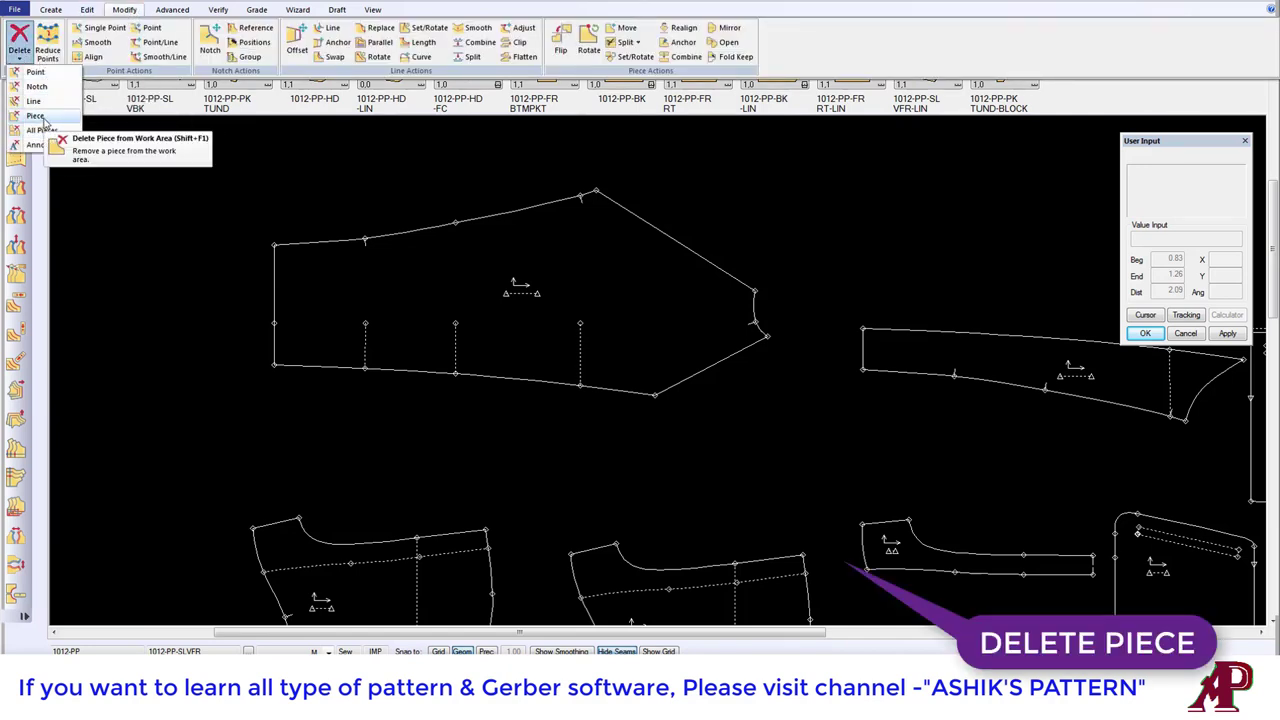
pyautogui.click(36, 116)
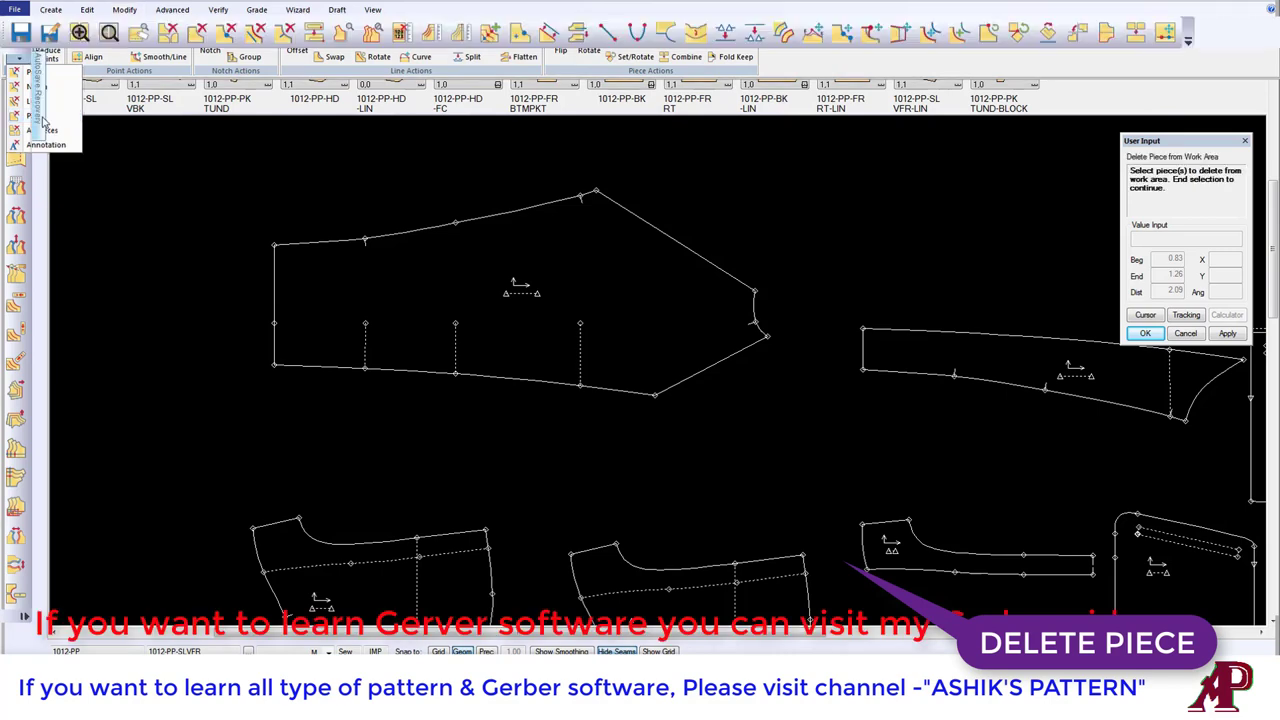
pyautogui.click(566, 290)
pyautogui.rightClick(616, 250)
pyautogui.click(617, 252)
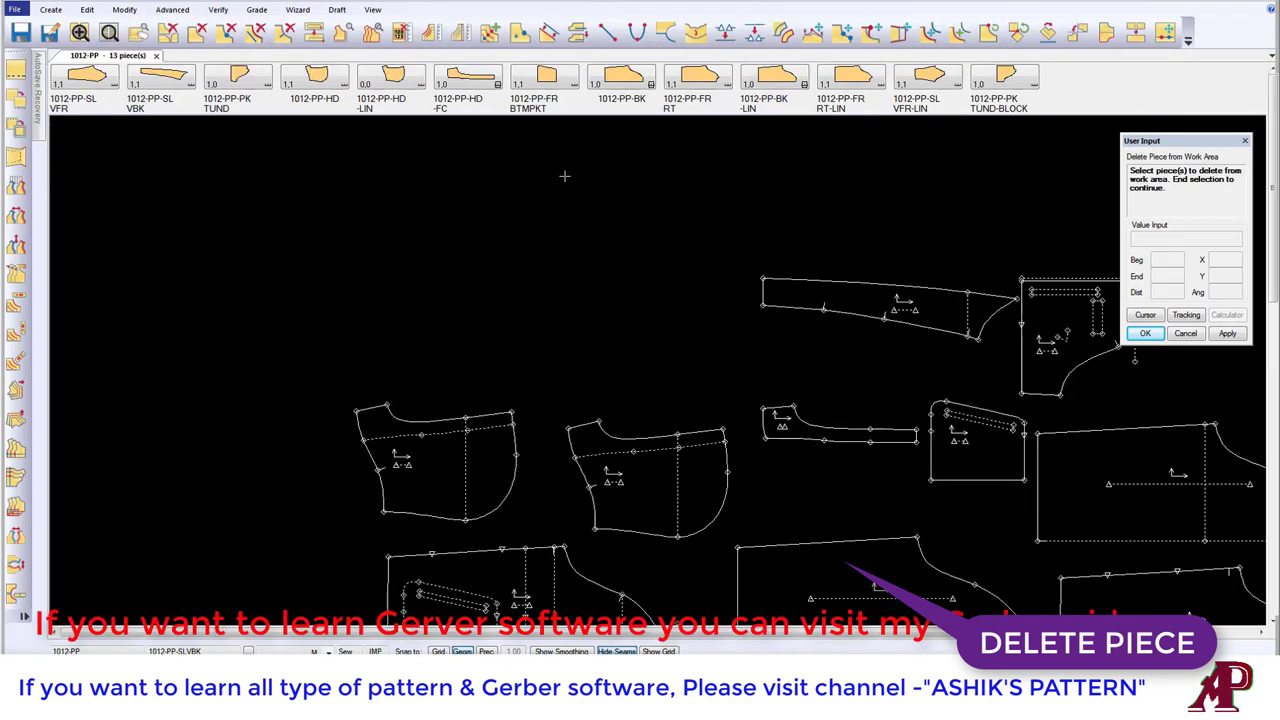
# Step: Delete the left and lower pattern pieces together and end the command
pyautogui.click(619, 366)
pyautogui.click(392, 321)
pyautogui.click(400, 480)
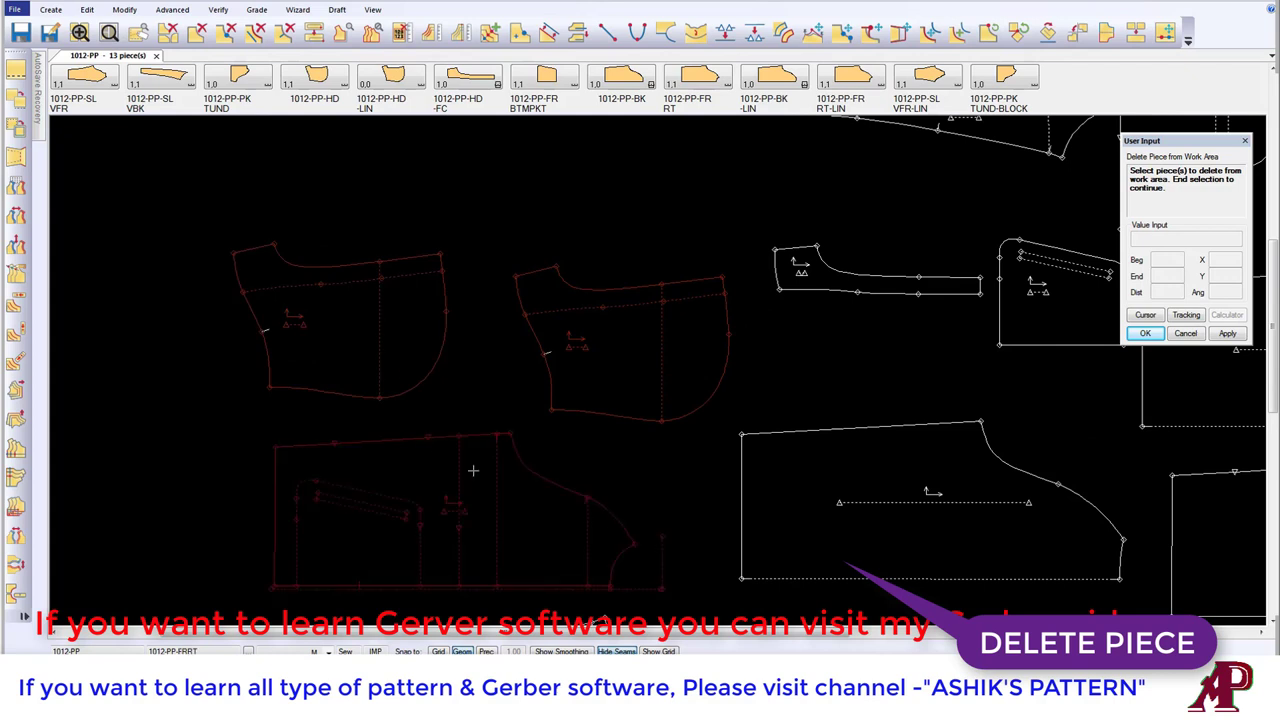
pyautogui.rightClick(430, 330)
pyautogui.click(476, 338)
pyautogui.rightClick(400, 289)
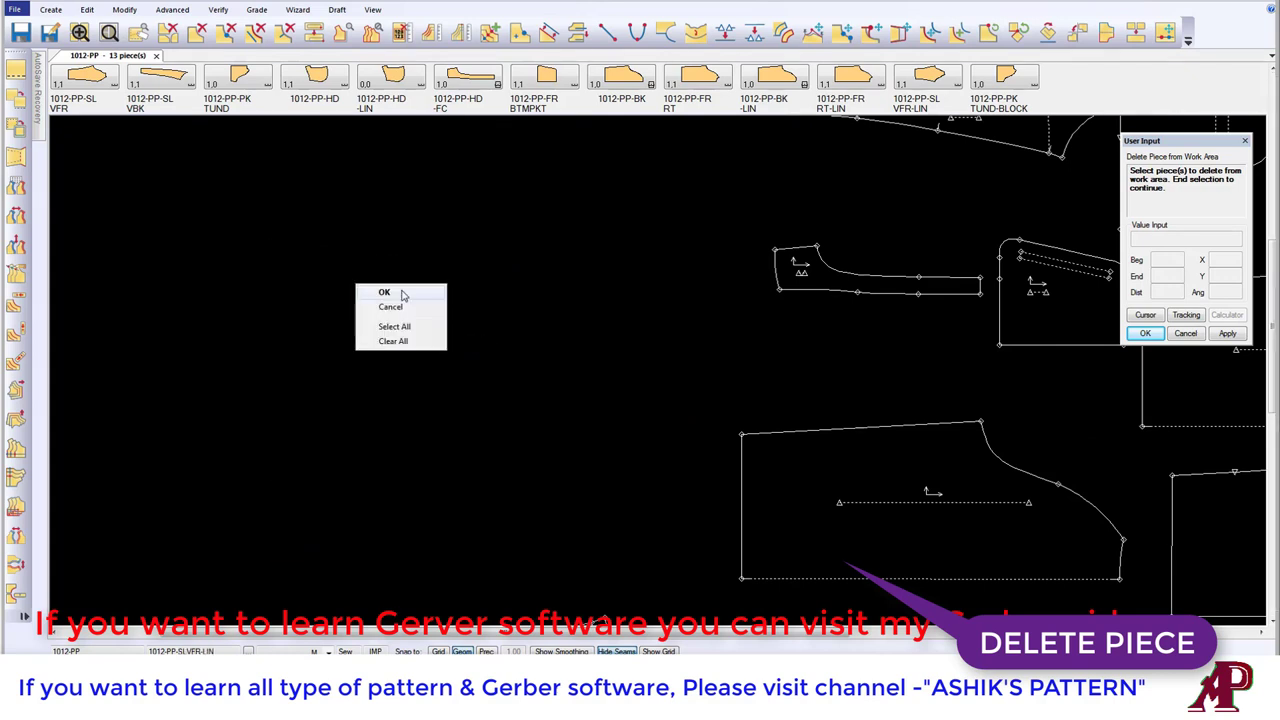
pyautogui.click(403, 292)
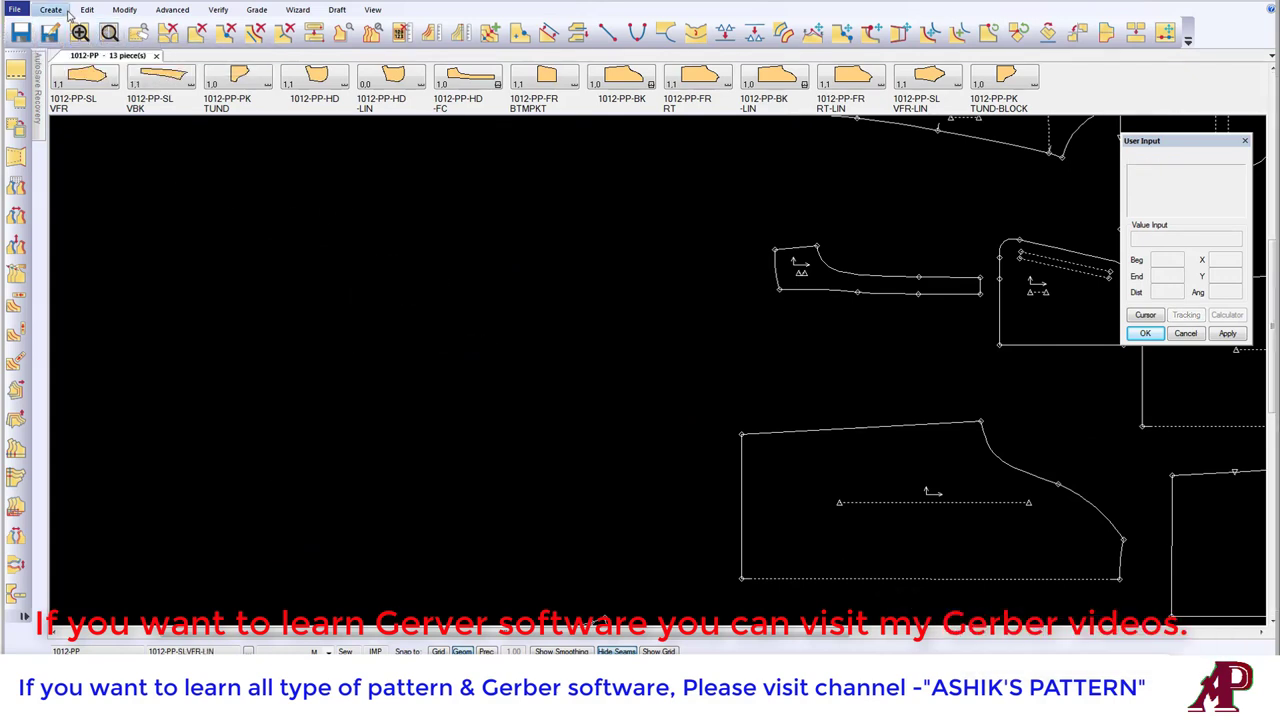
pyautogui.click(124, 9)
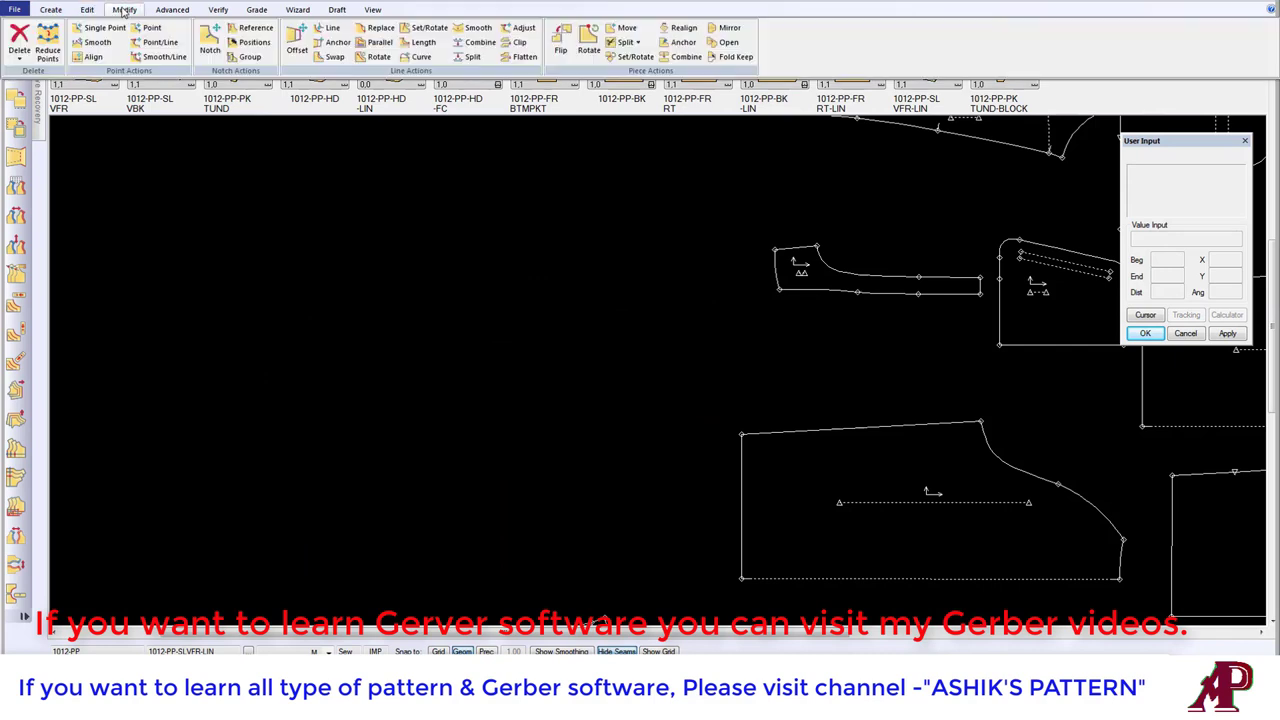
# Step: Delete all pieces, undo it with Ctrl+Z, and zoom to fit every piece
pyautogui.click(20, 55)
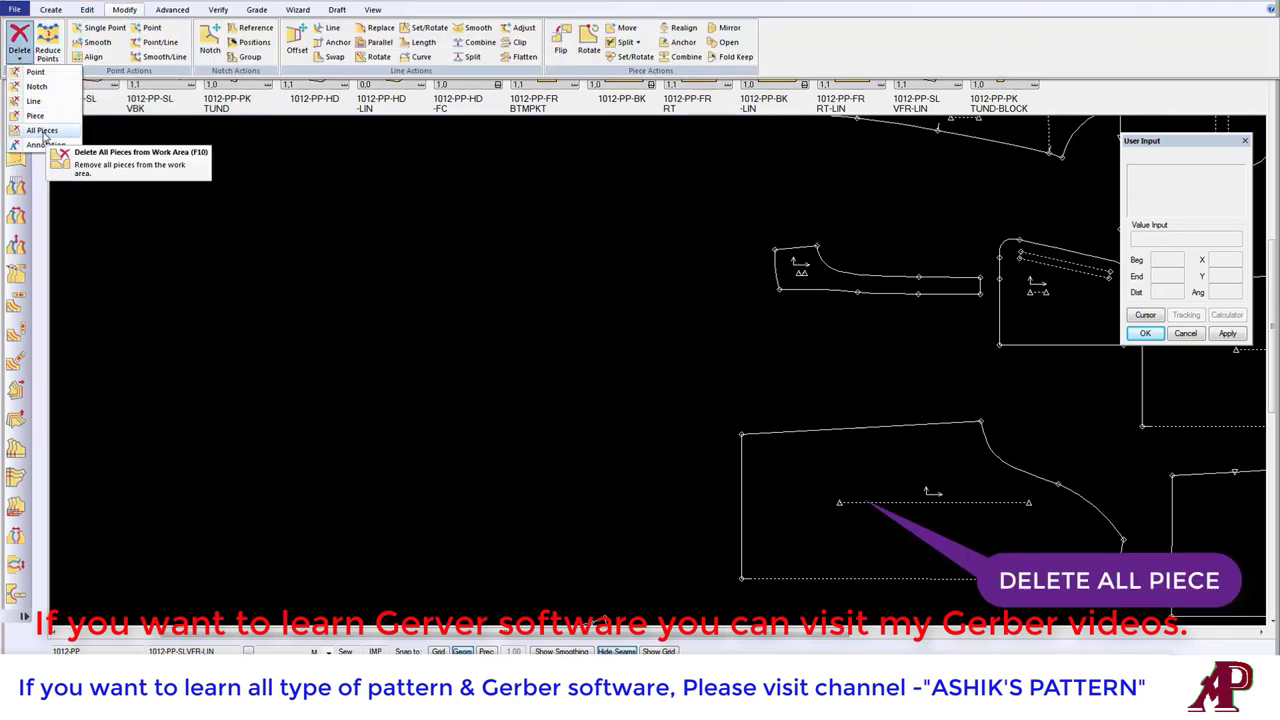
pyautogui.click(42, 131)
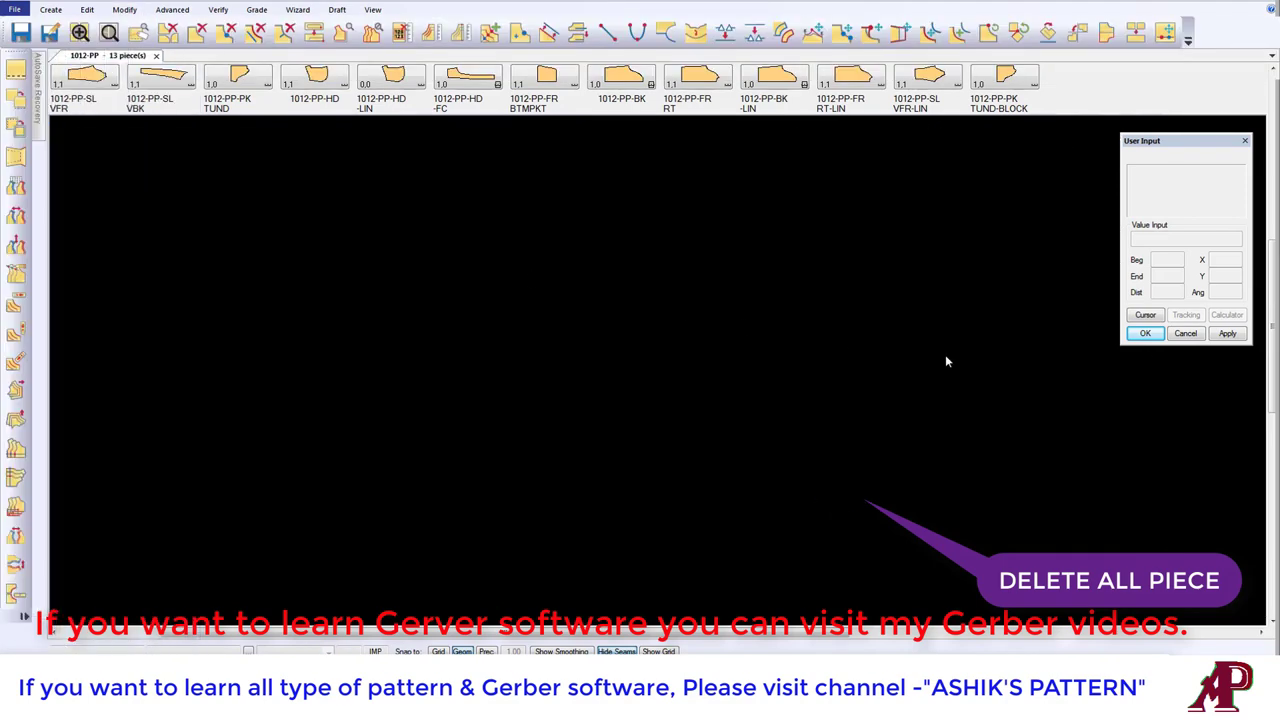
pyautogui.hotkey('ctrl', 'z')
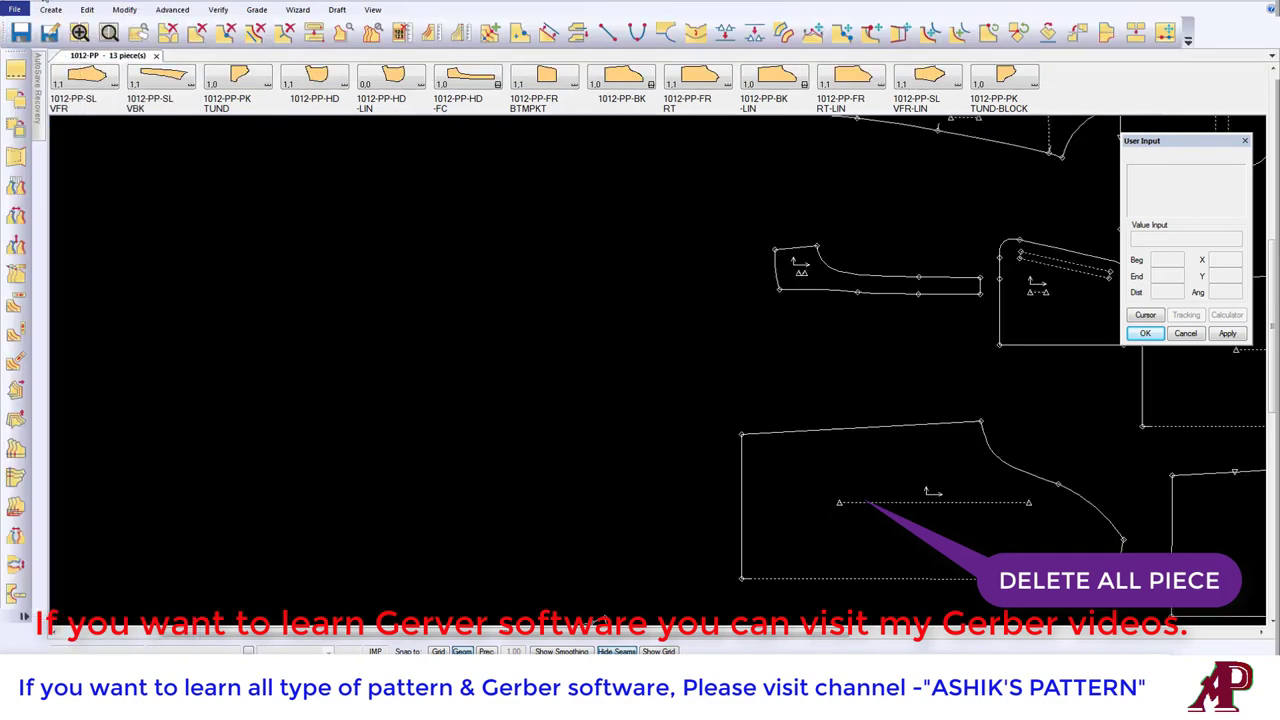
pyautogui.click(109, 32)
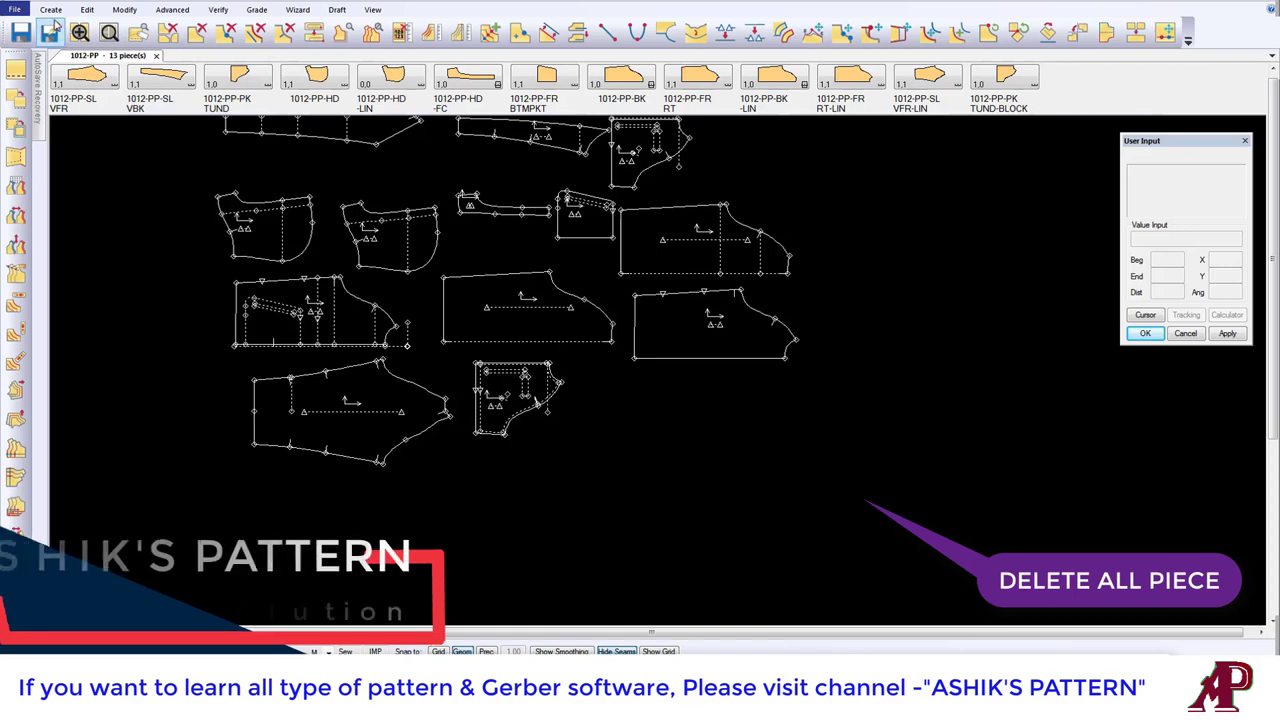
# Step: Use Delete All Pieces to clear the work area, keeping the 13 model pieces listed
pyautogui.click(122, 11)
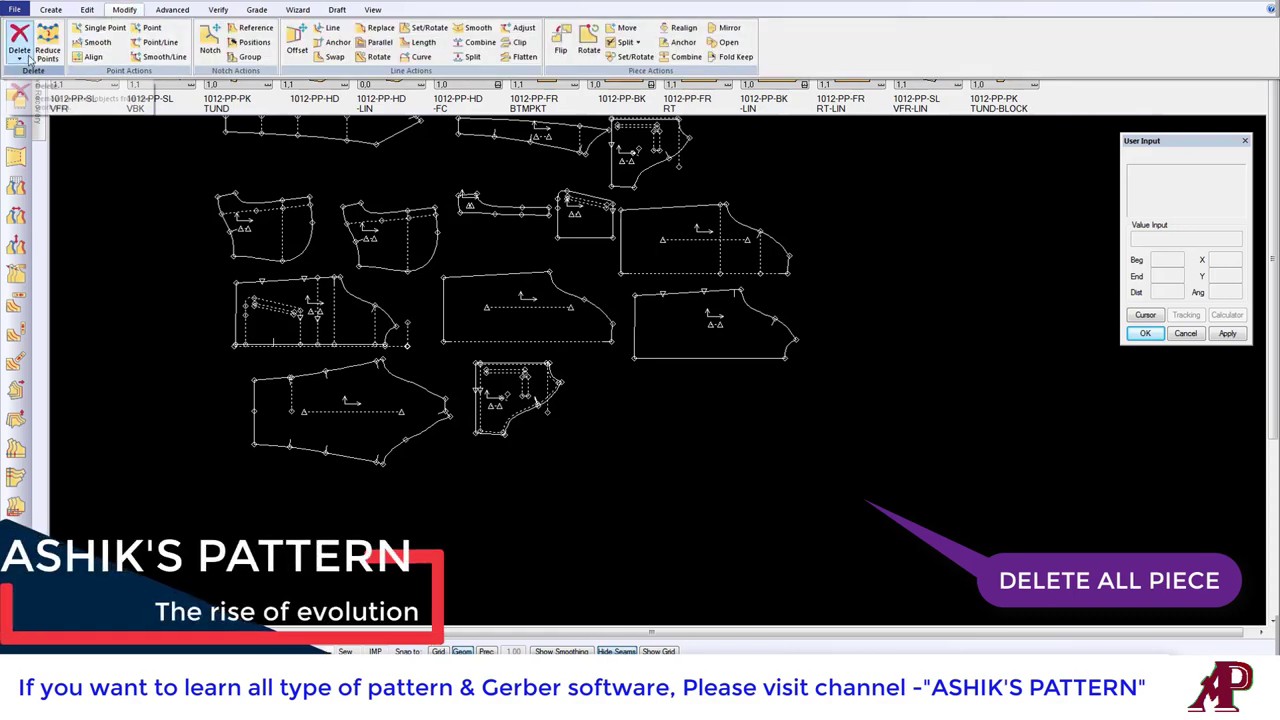
pyautogui.click(24, 58)
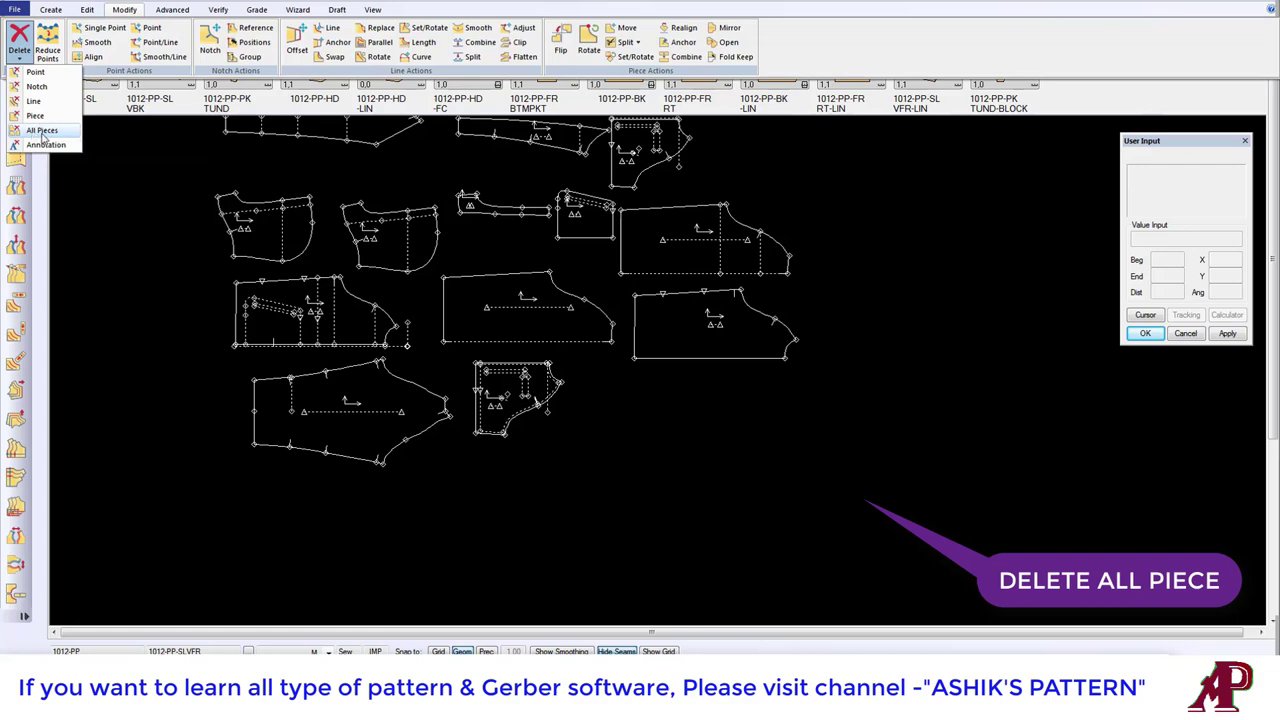
pyautogui.click(42, 134)
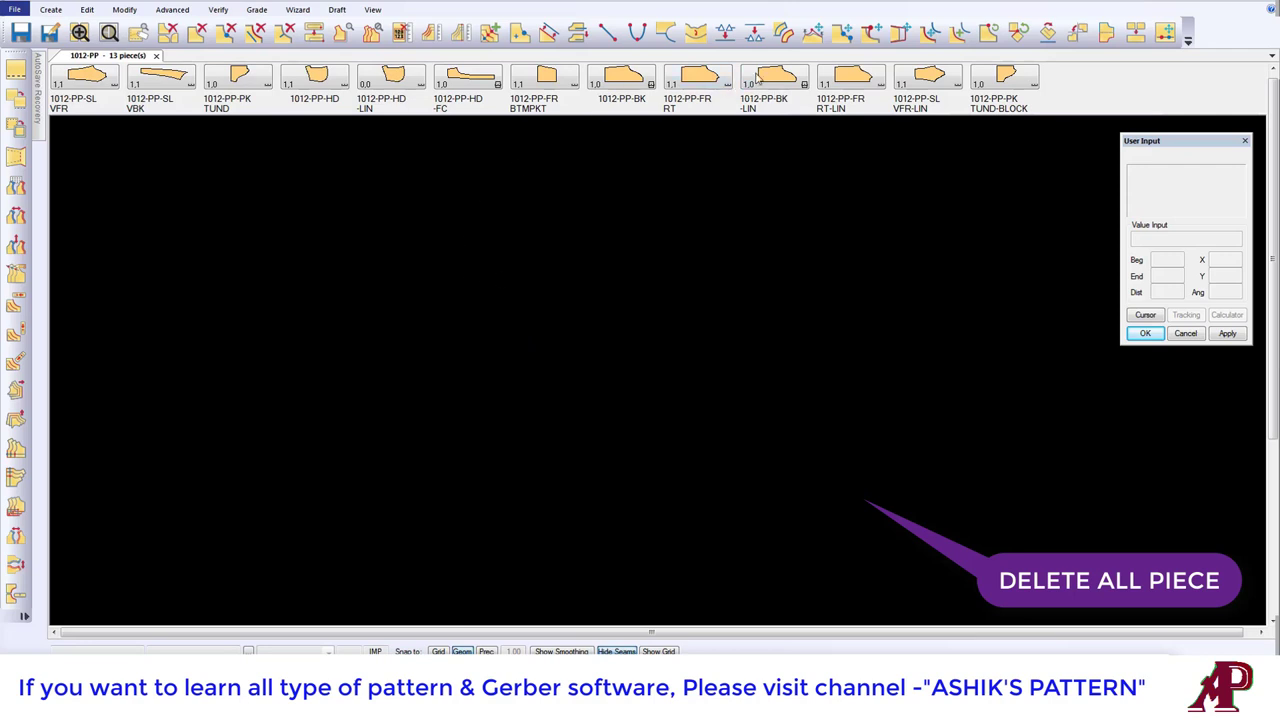
# Step: Place the 1012-PP-BK-LIN piece on the empty work area and zoom out to fit it
pyautogui.moveTo(757, 80); pyautogui.dragTo(614, 357)
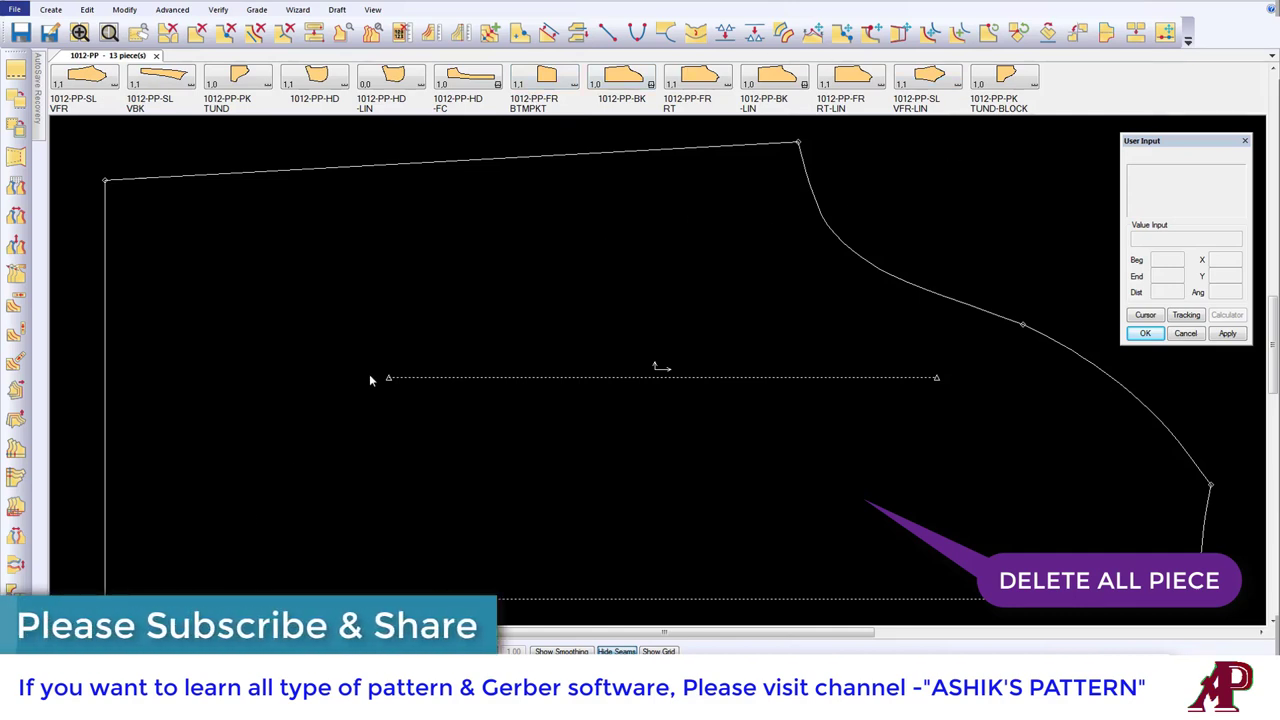
pyautogui.moveTo(370, 359); pyautogui.dragTo(423, 336, button='middle')
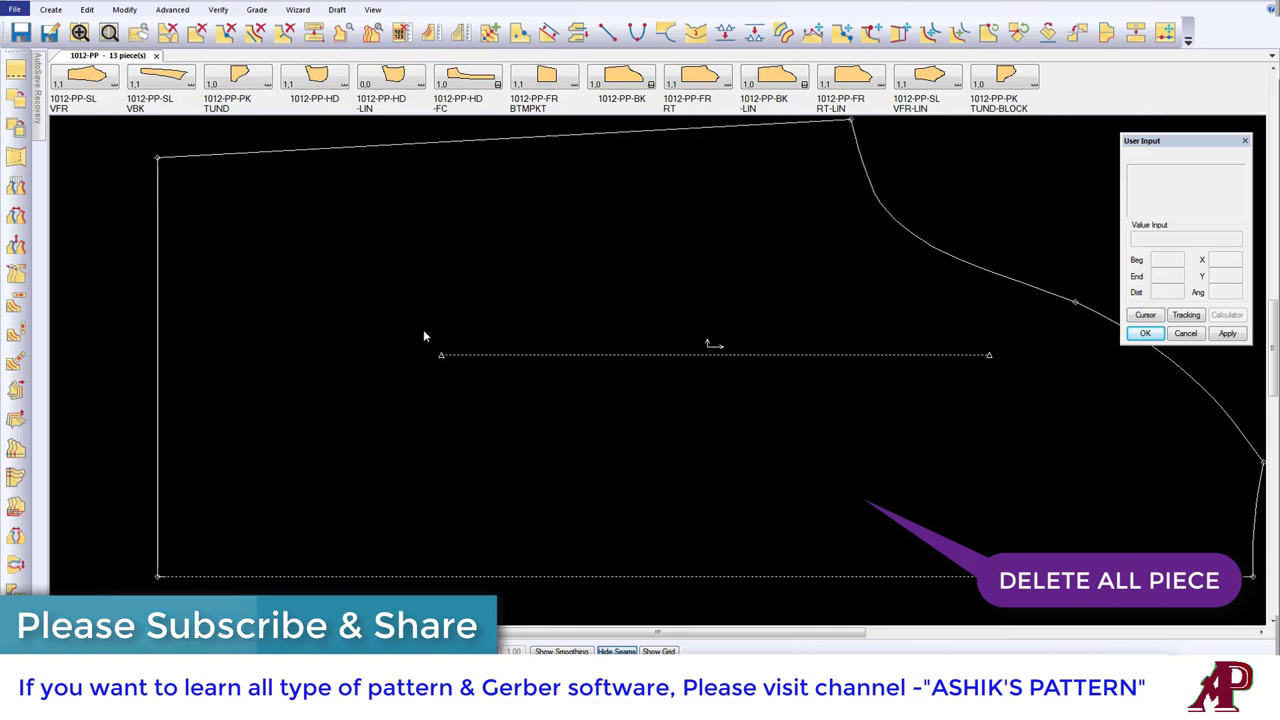
pyautogui.scroll(-3, 423, 336)
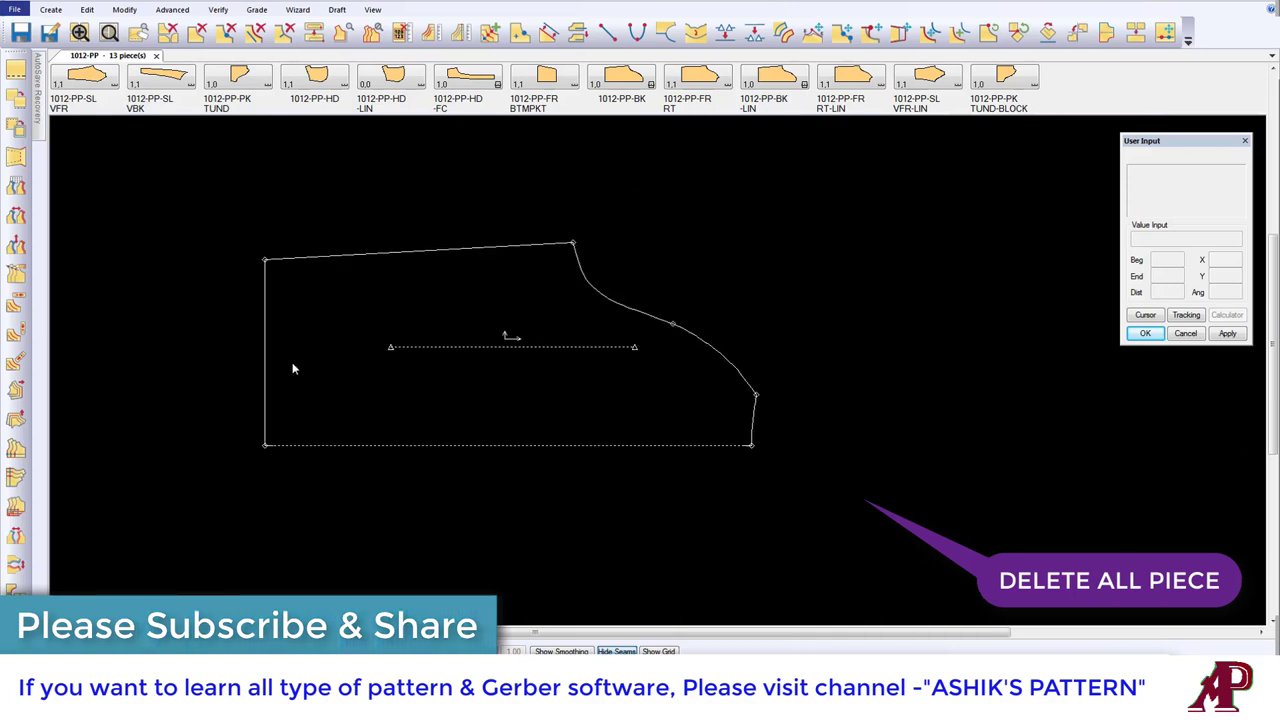
pyautogui.click(152, 74)
# Step: Place all 13 pieces tiled, then drag several left-side pieces into new positions
pyautogui.rightClick(1076, 82)
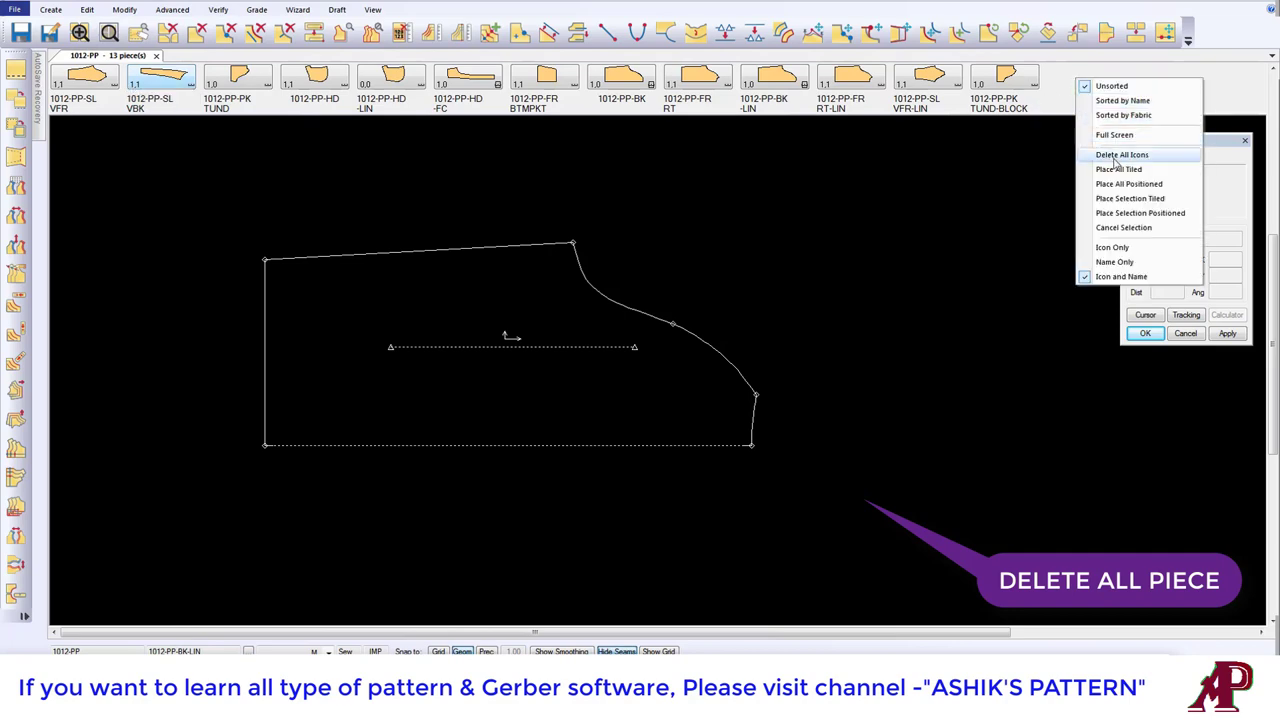
pyautogui.click(1118, 169)
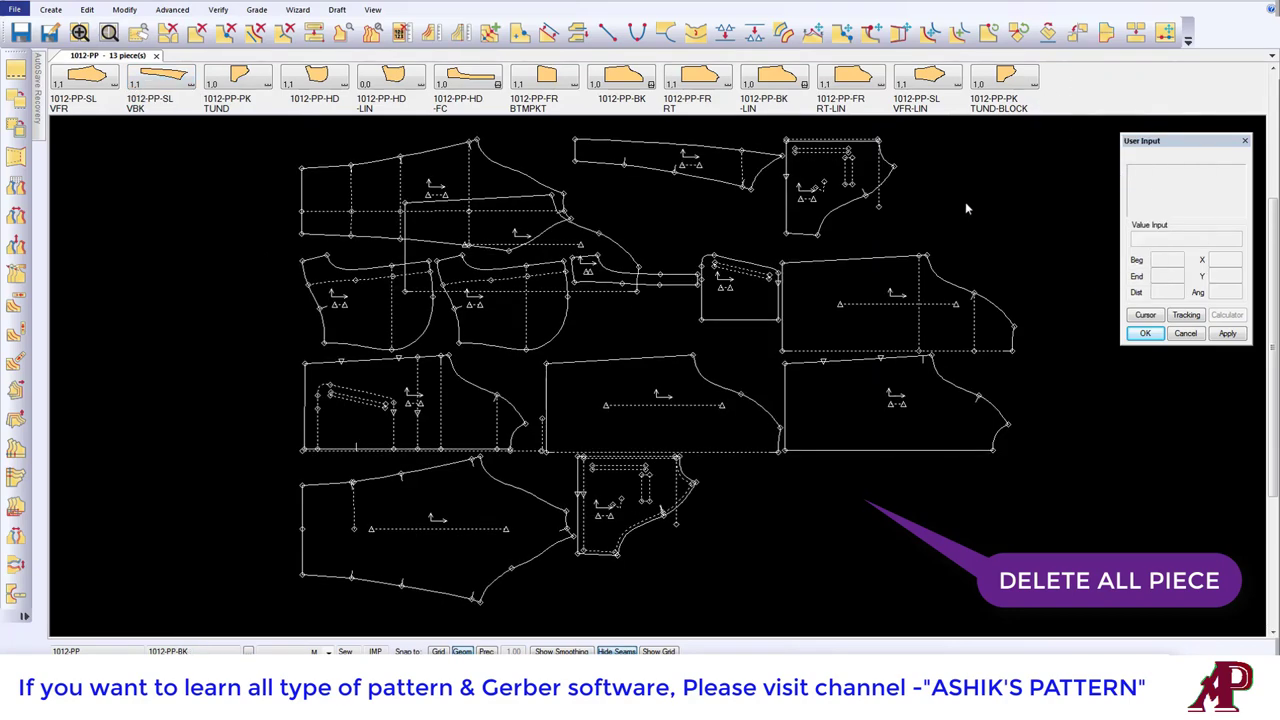
pyautogui.moveTo(459, 281); pyautogui.dragTo(486, 306)
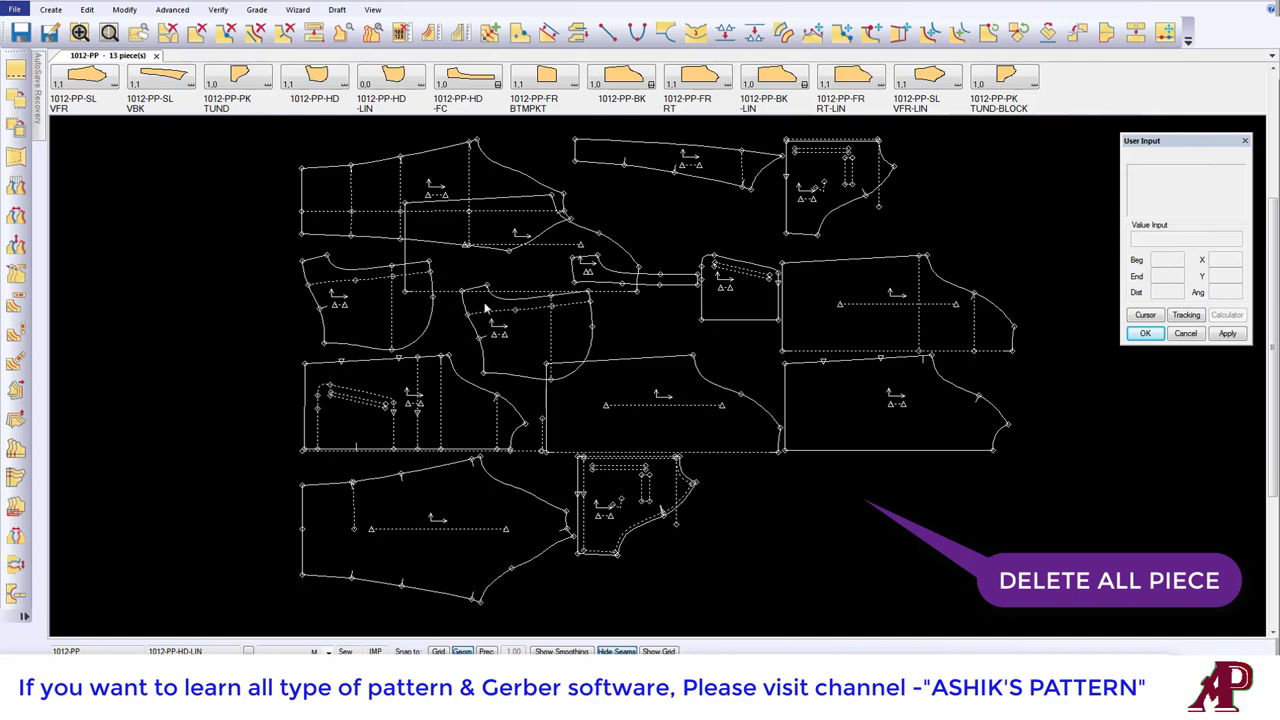
pyautogui.moveTo(403, 224); pyautogui.dragTo(353, 206)
pyautogui.moveTo(382, 324); pyautogui.dragTo(302, 322)
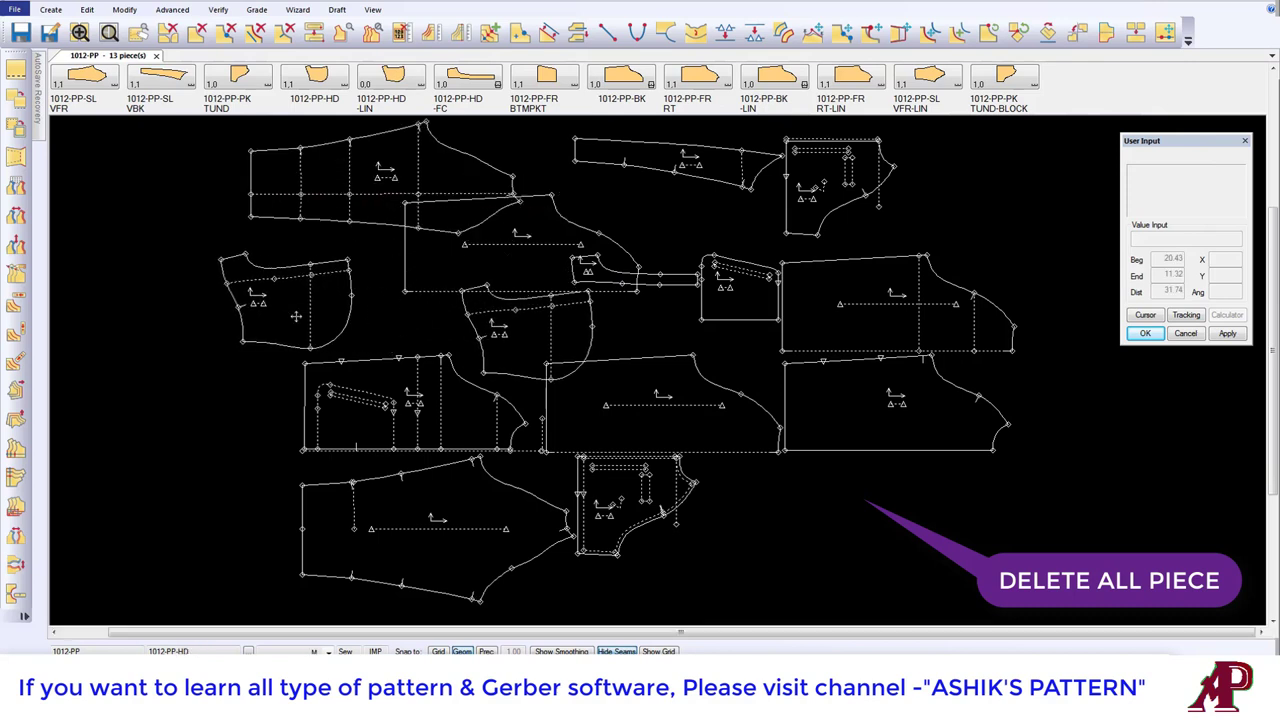
pyautogui.moveTo(379, 414); pyautogui.dragTo(324, 418)
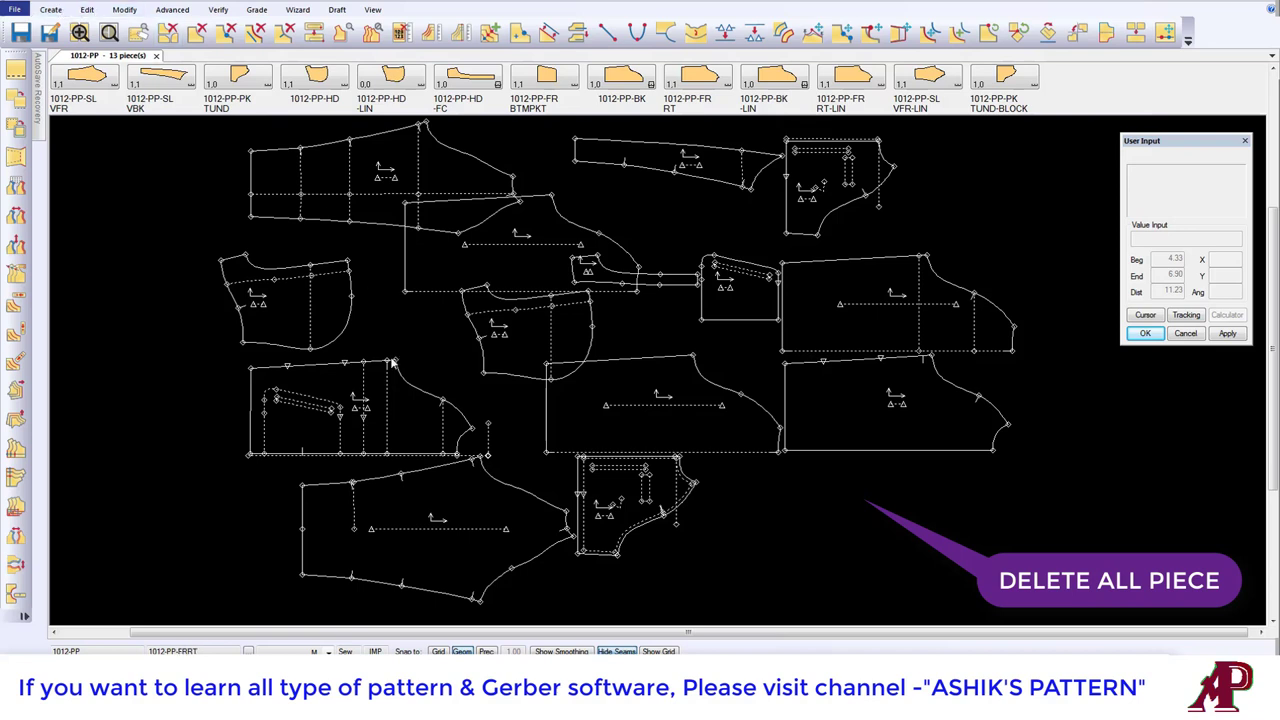
pyautogui.moveTo(367, 406); pyautogui.dragTo(352, 398)
pyautogui.moveTo(281, 308); pyautogui.dragTo(272, 270)
# Step: Remove a left-side piece and the centre piece with Delete Piece from Work Area
pyautogui.rightClick(371, 385)
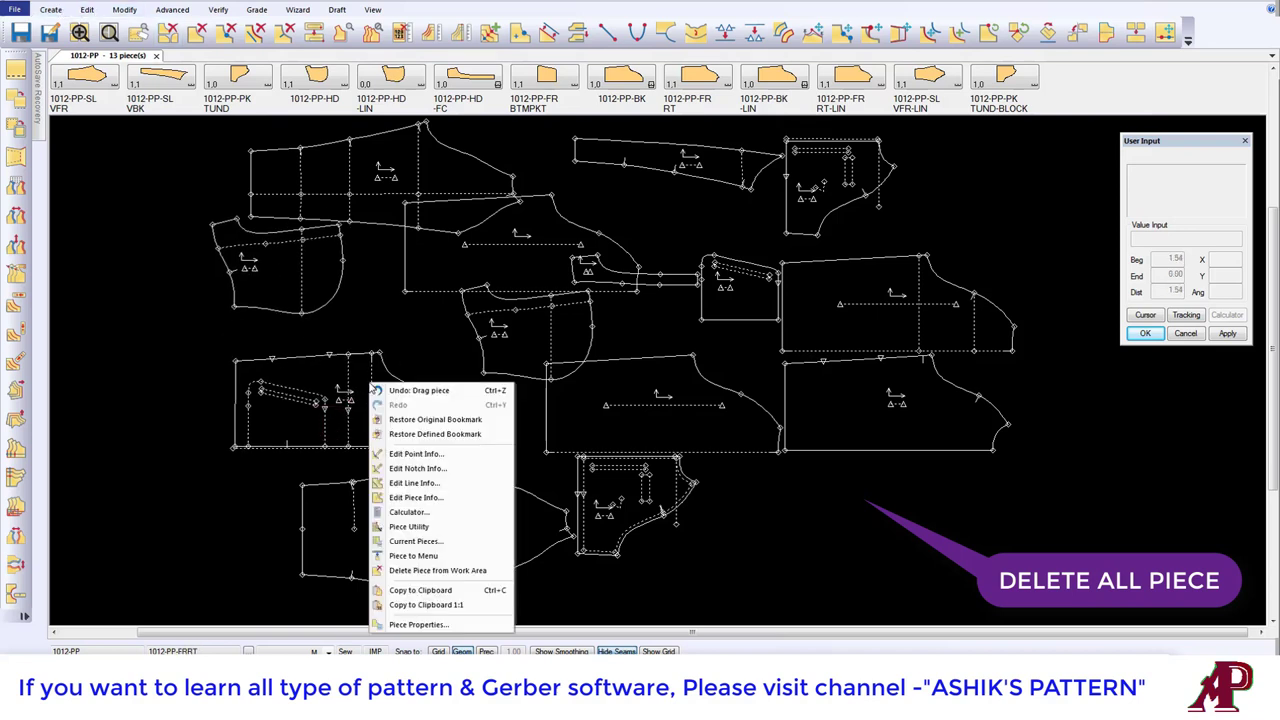
pyautogui.rightClick(336, 422)
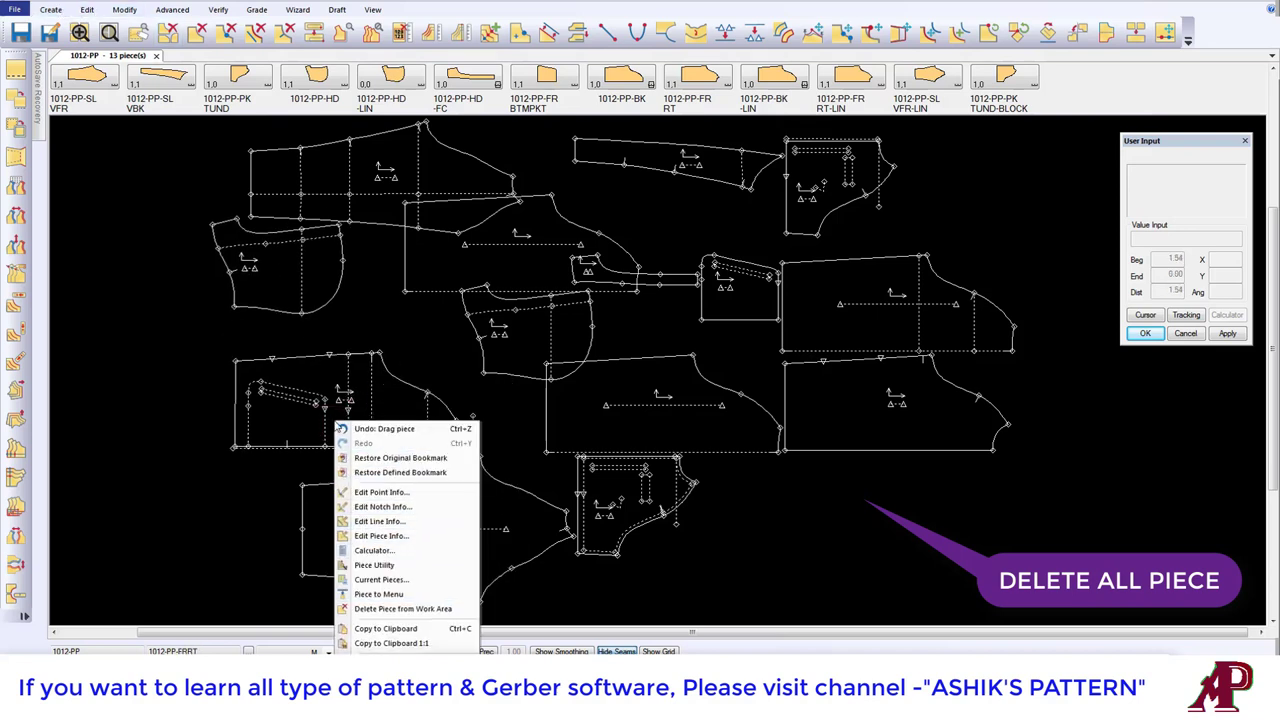
pyautogui.click(366, 609)
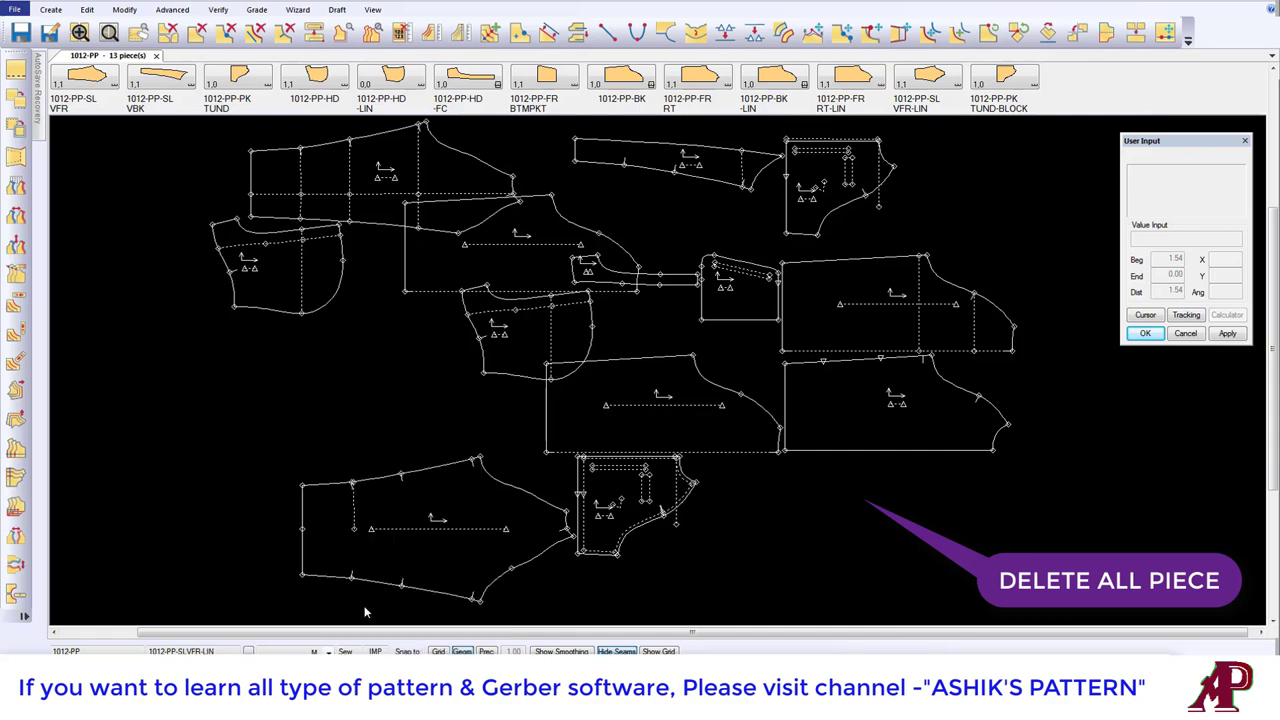
pyautogui.rightClick(640, 404)
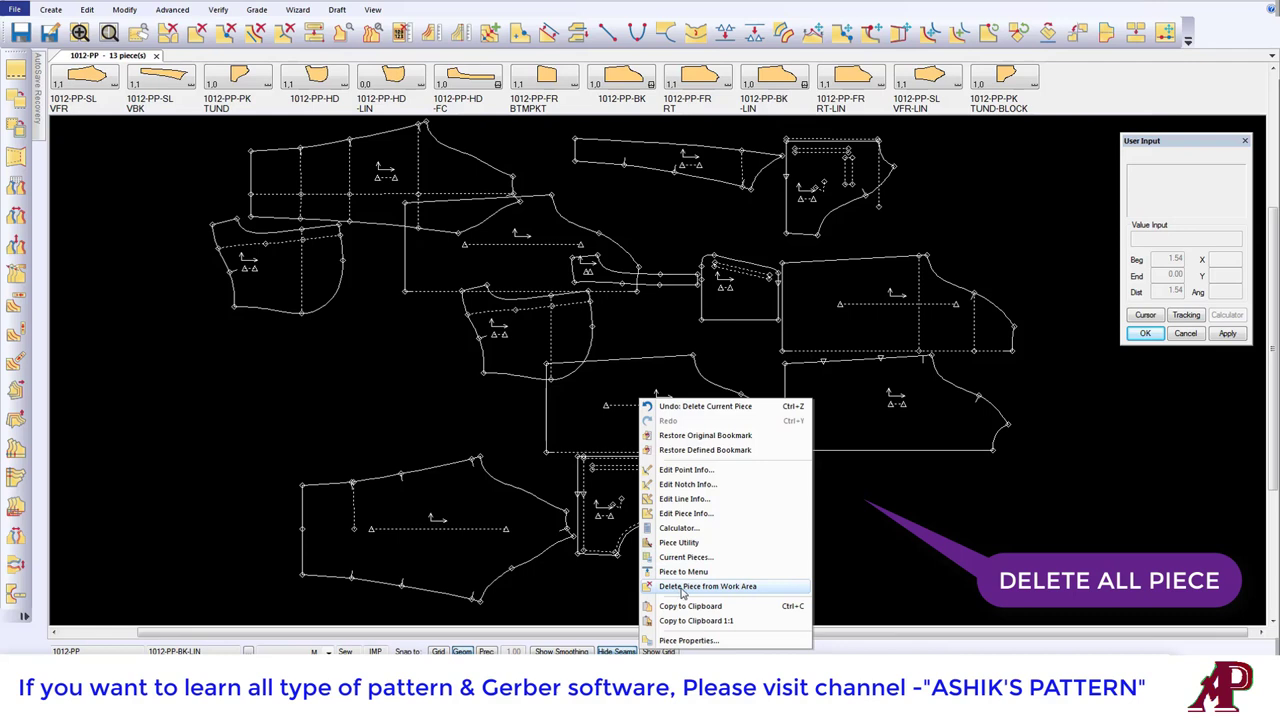
pyautogui.click(752, 592)
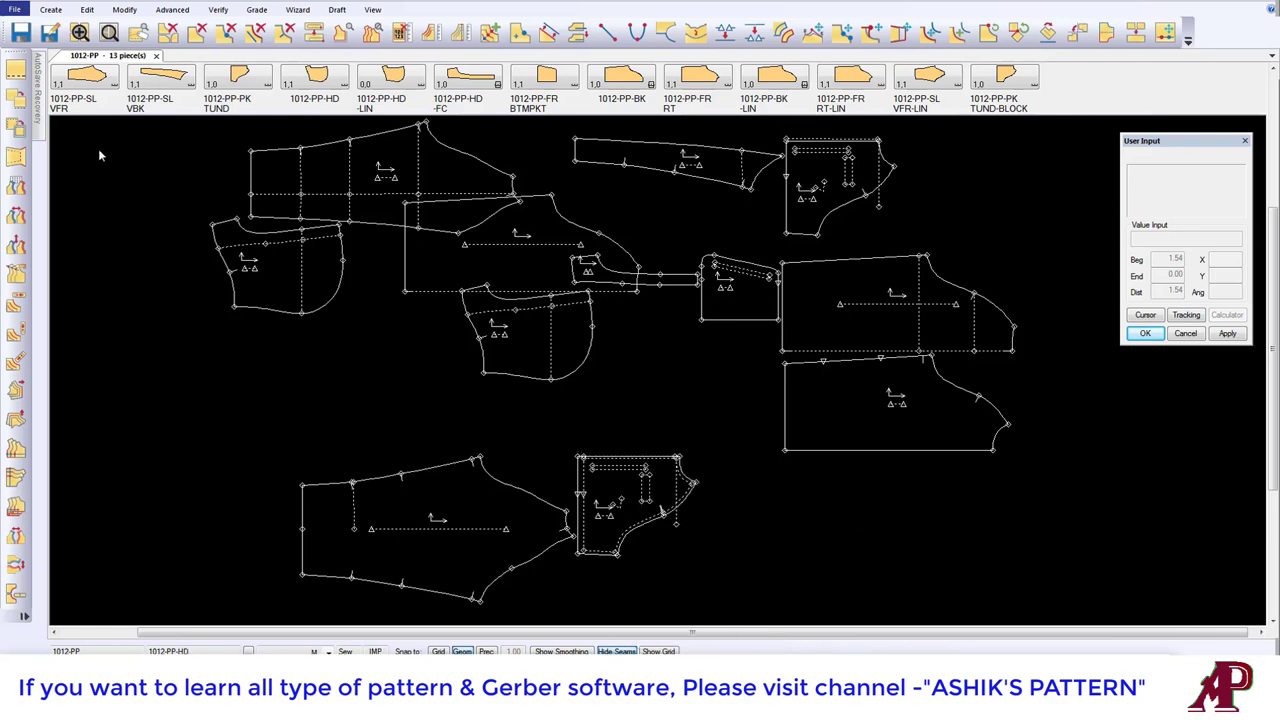
pyautogui.click(124, 9)
# Step: Start Modify > Delete > Annotation and zoom around the pieces to pick an annotation
pyautogui.click(20, 62)
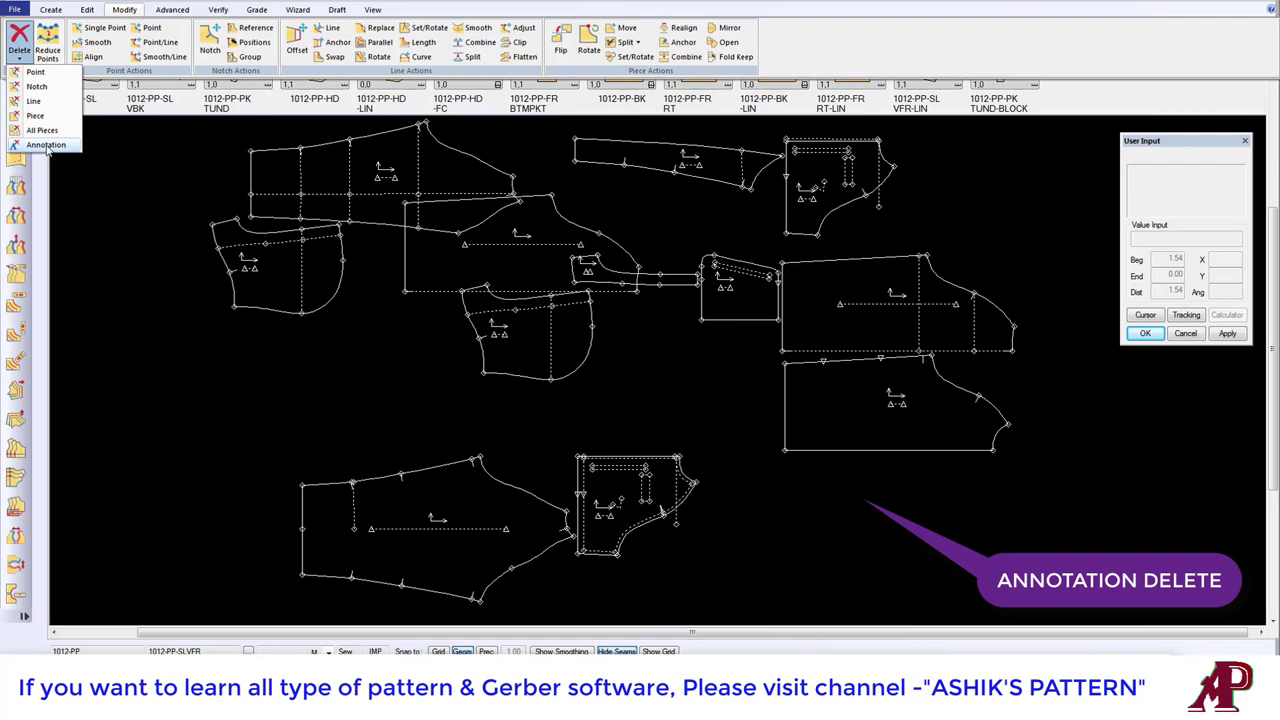
pyautogui.click(46, 146)
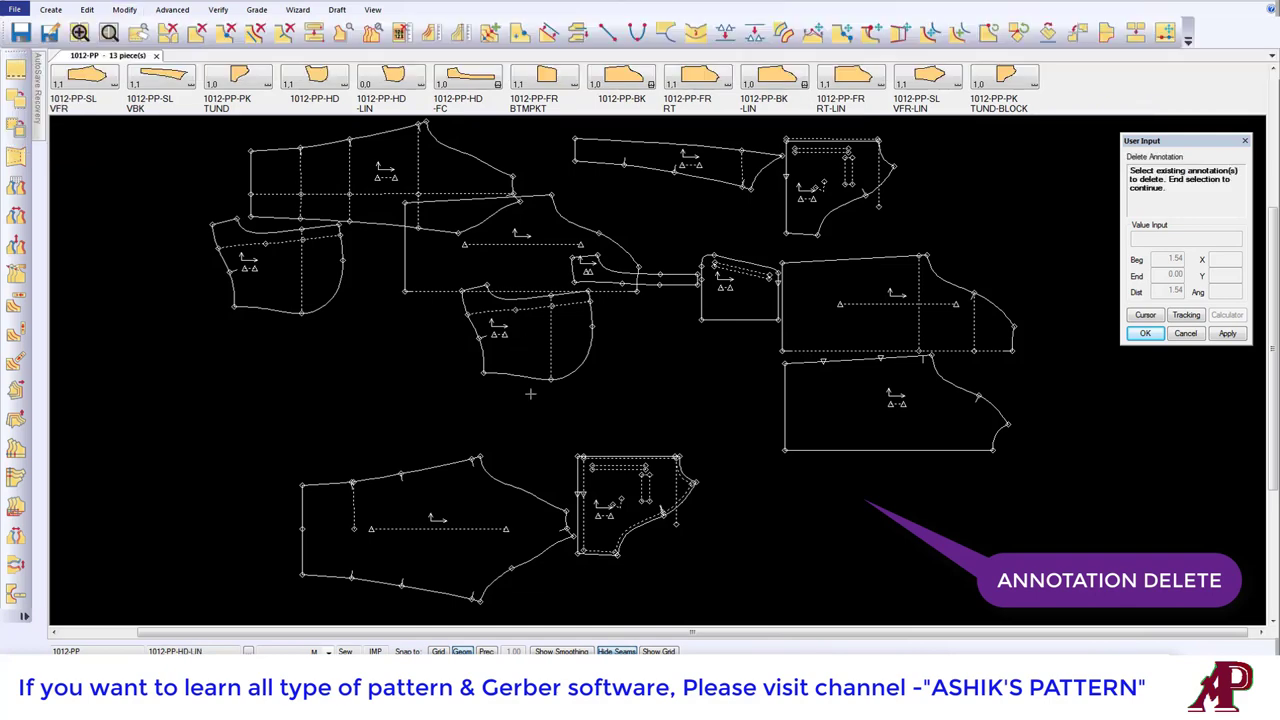
pyautogui.scroll(3, 530, 394)
pyautogui.scroll(-4, 680, 400)
pyautogui.scroll(5, 685, 418)
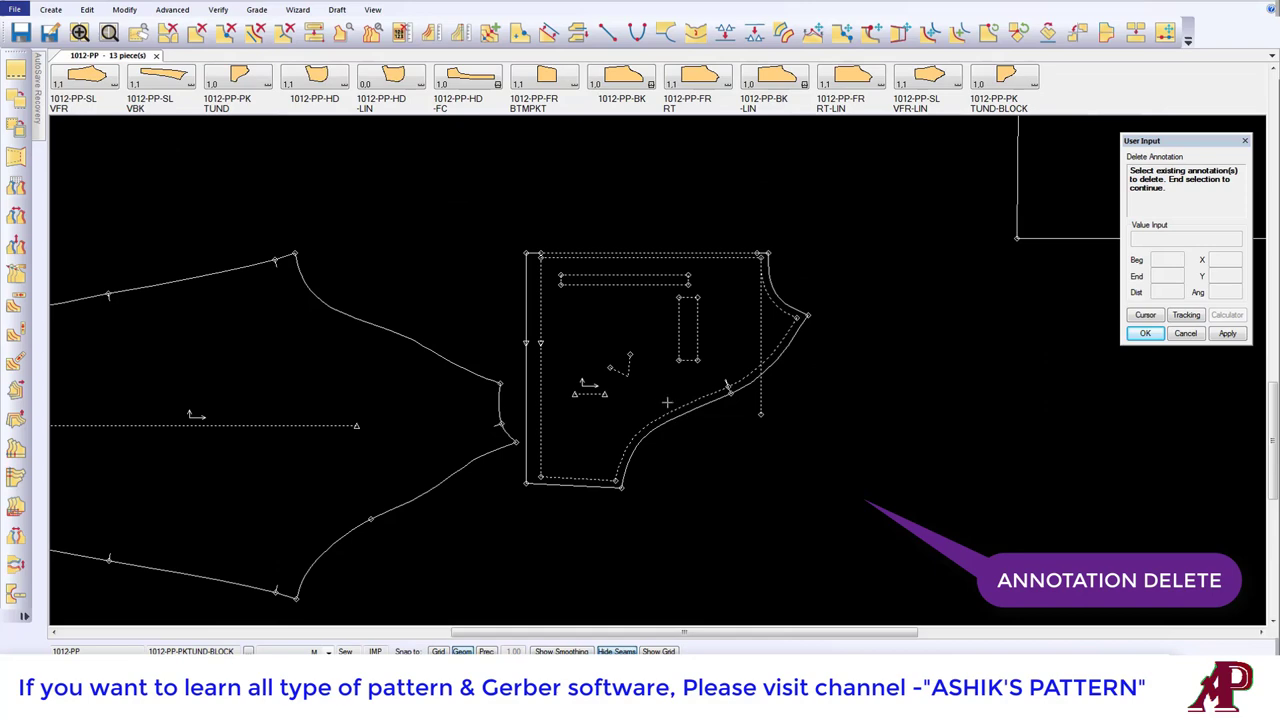
pyautogui.scroll(-3, 666, 402)
pyautogui.scroll(-2, 743, 331)
pyautogui.scroll(1, 761, 180)
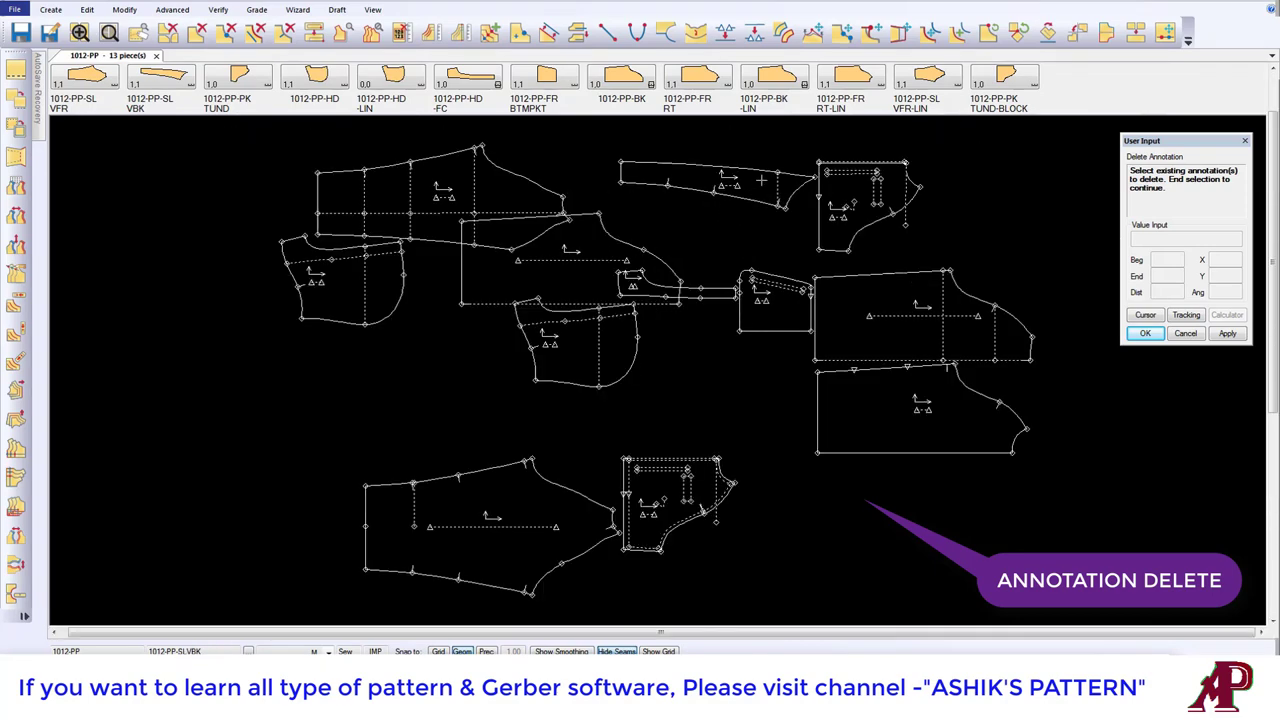
pyautogui.click(350, 263)
pyautogui.scroll(4, 351, 266)
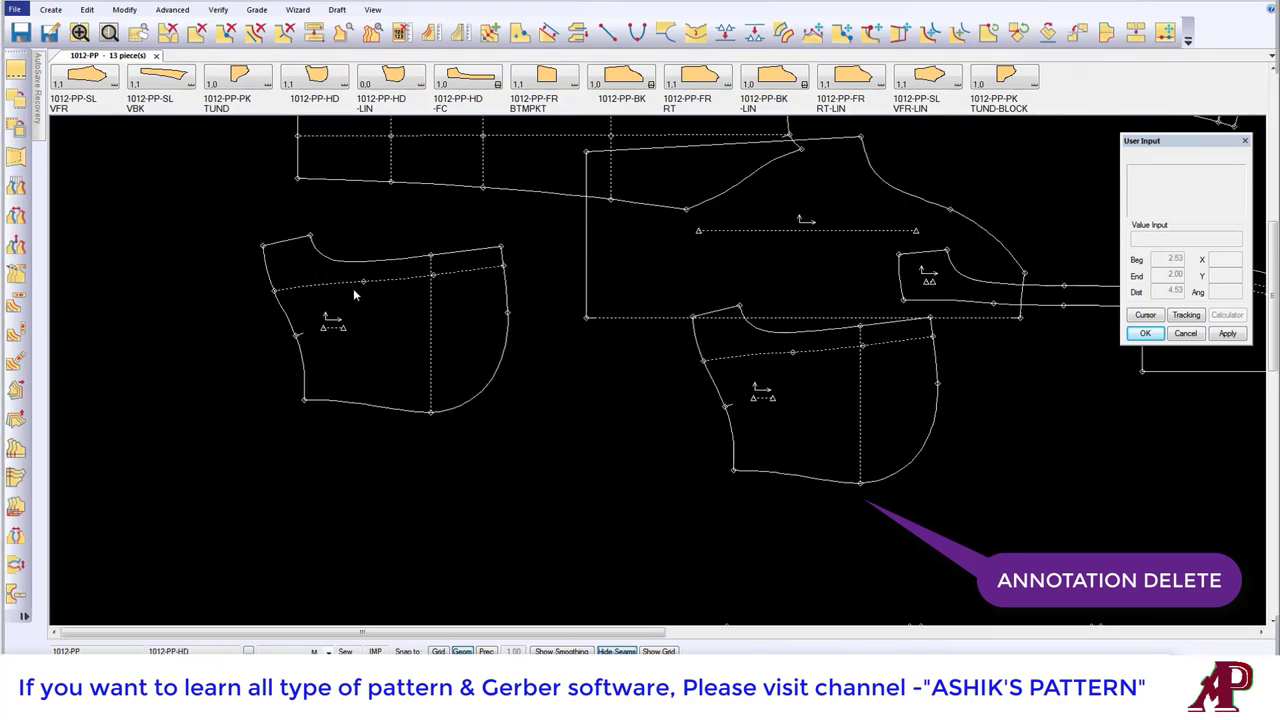
# Step: Create a New Piece Annotation reading 'jacket' on the front piece, with Character Size .5
pyautogui.click(50, 9)
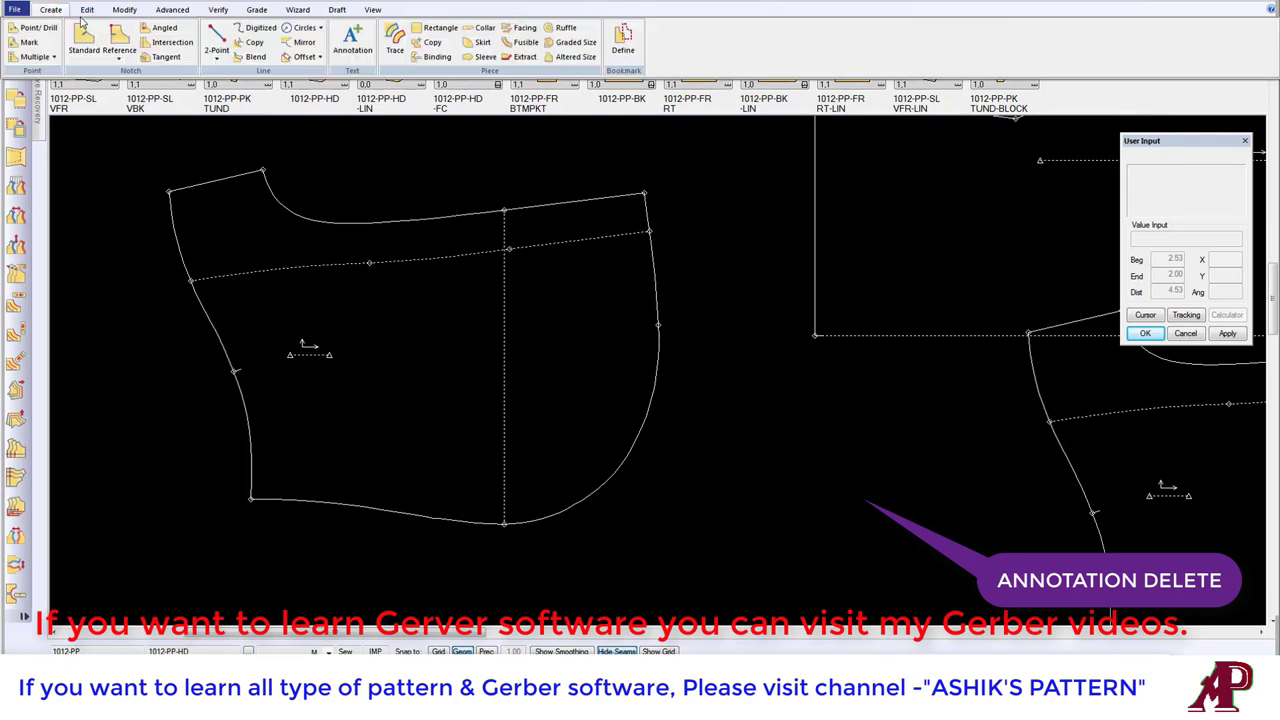
pyautogui.click(352, 45)
pyautogui.click(409, 367)
pyautogui.write('jacket')
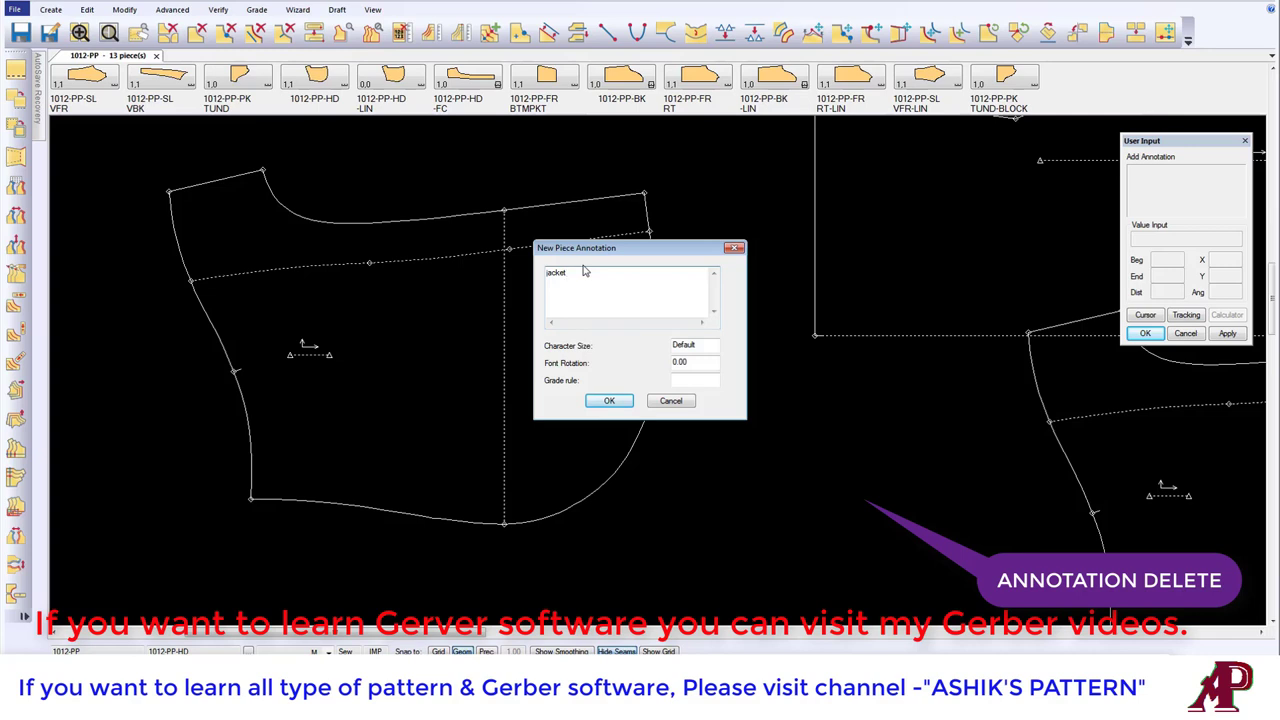
pyautogui.moveTo(614, 255); pyautogui.dragTo(663, 187)
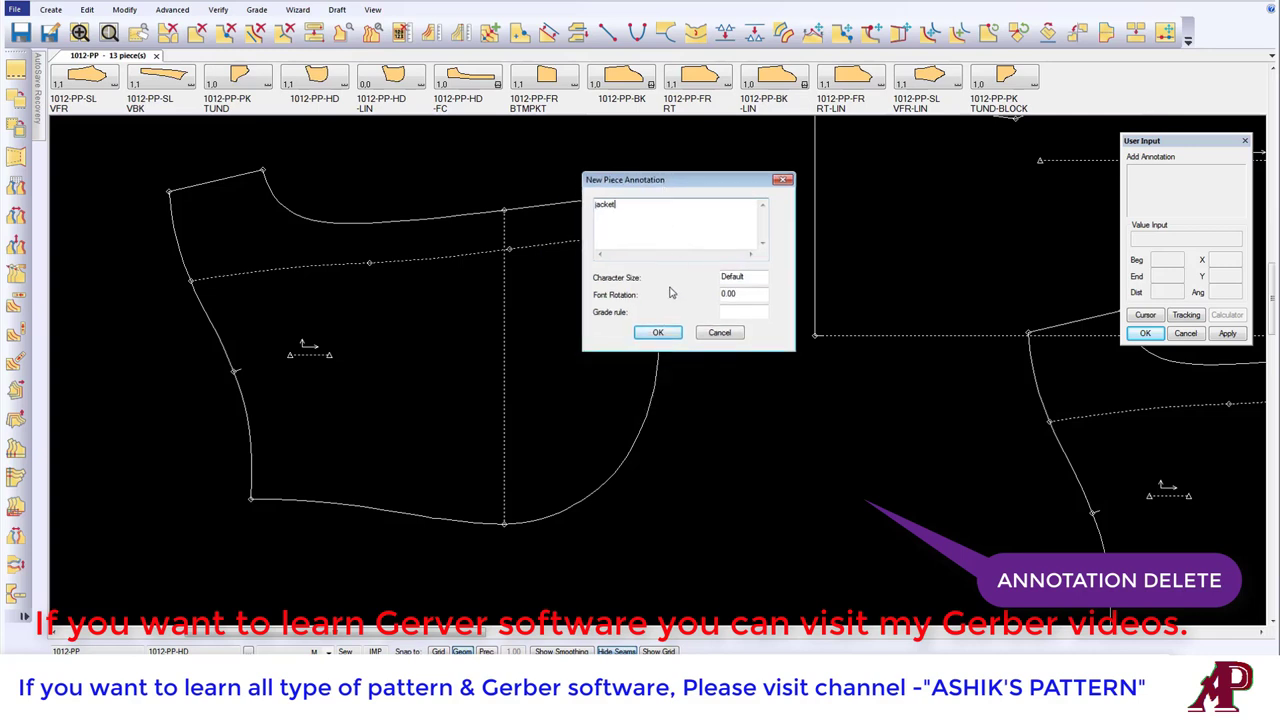
pyautogui.doubleClick(751, 281)
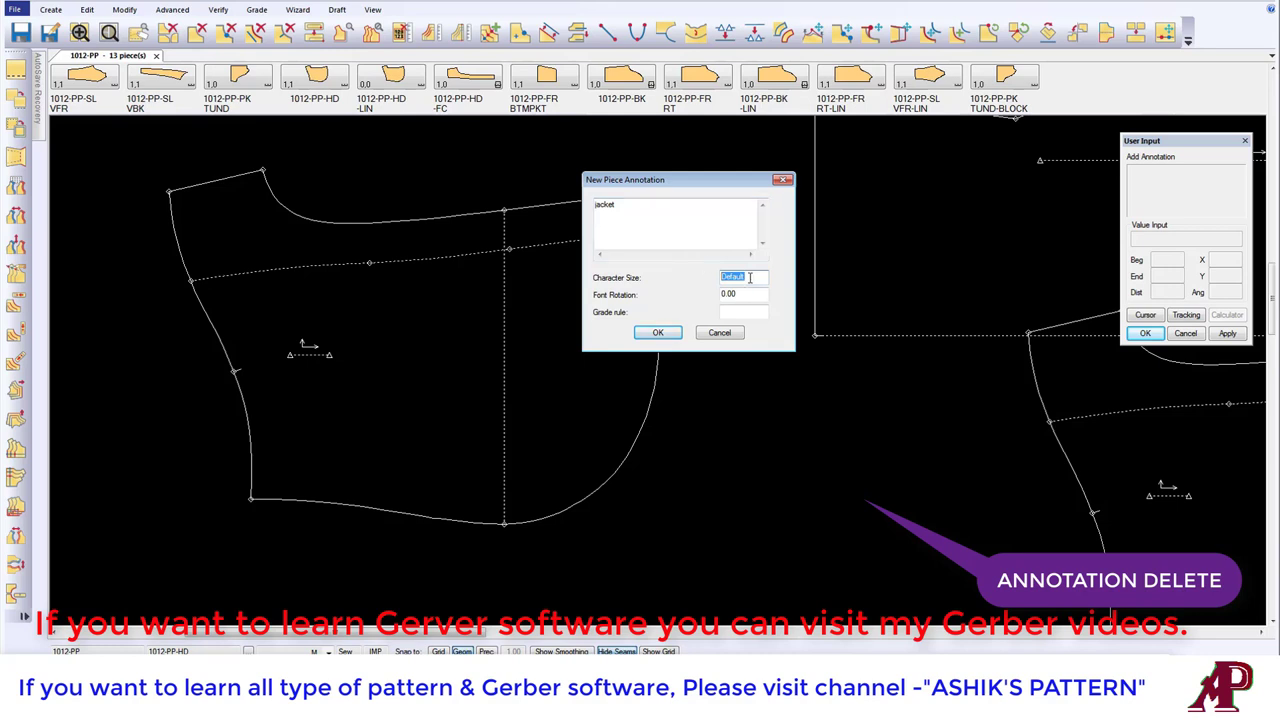
pyautogui.press('BackSpace')
pyautogui.write('.5')
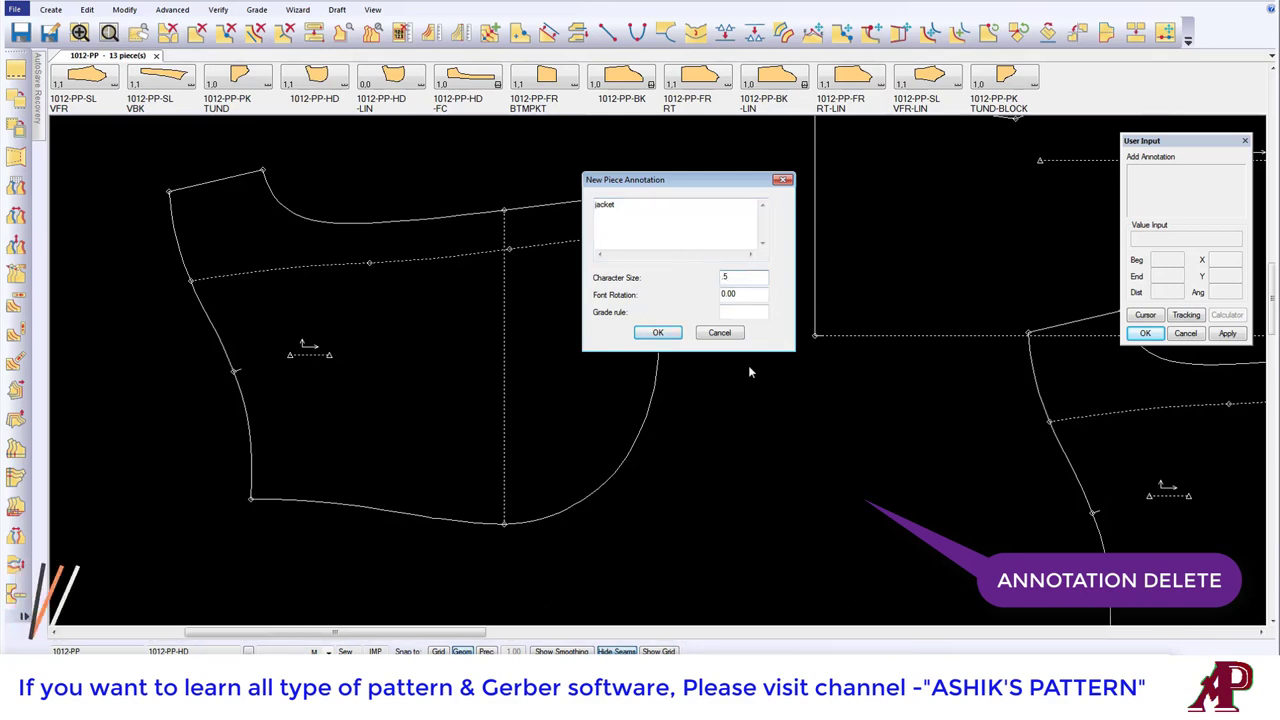
pyautogui.press('Return')
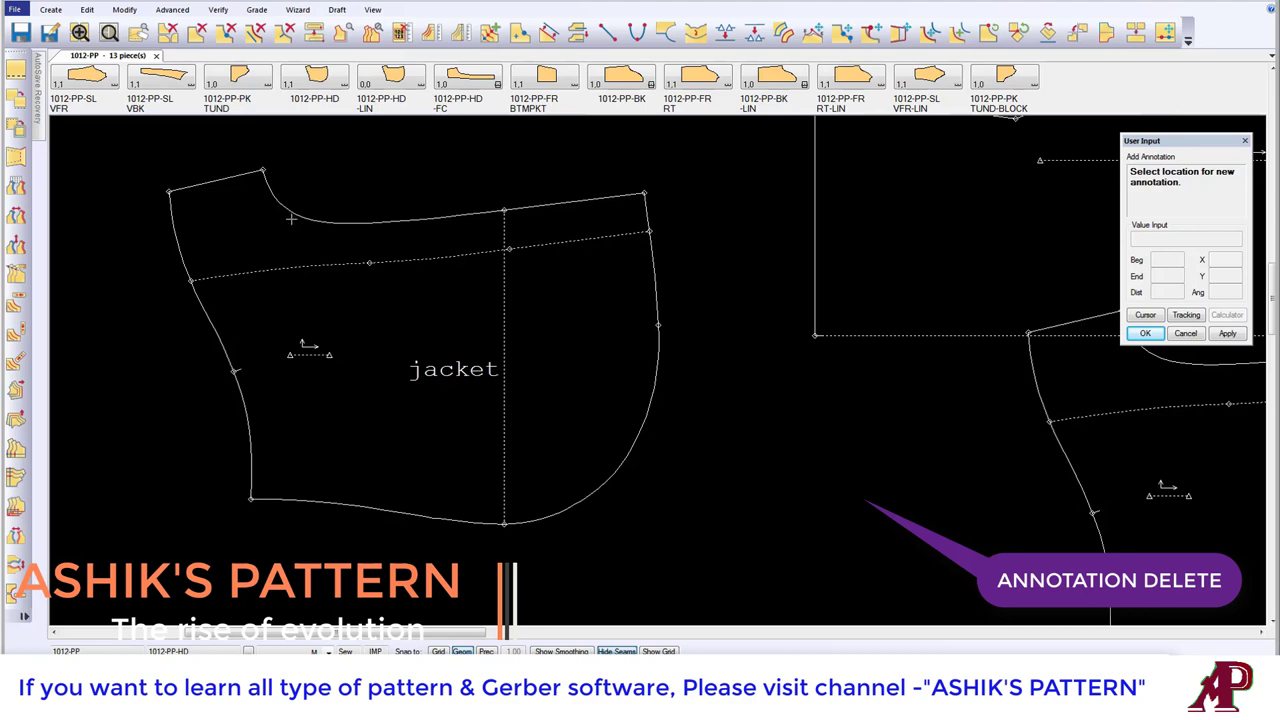
# Step: Fix the 'jacket' text on the front piece, then nudge that piece slightly up
pyautogui.click(498, 408)
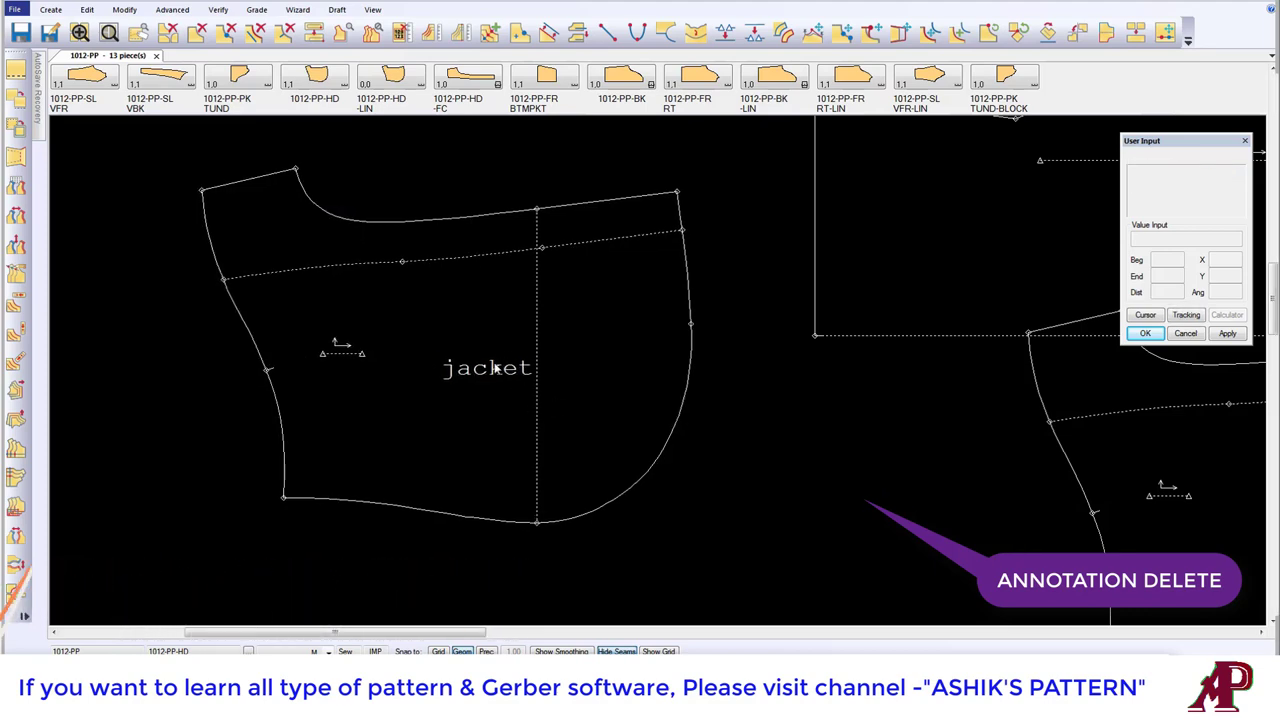
pyautogui.scroll(-3, 750, 300)
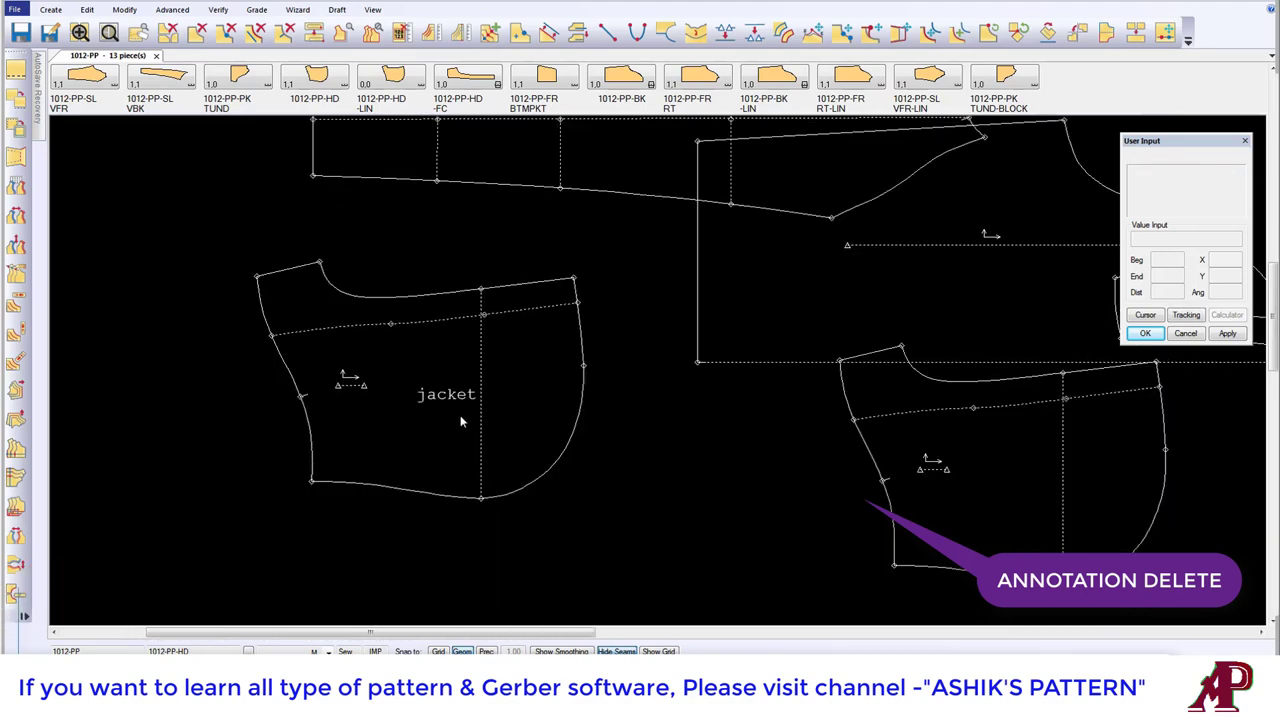
pyautogui.scroll(-2, 755, 305)
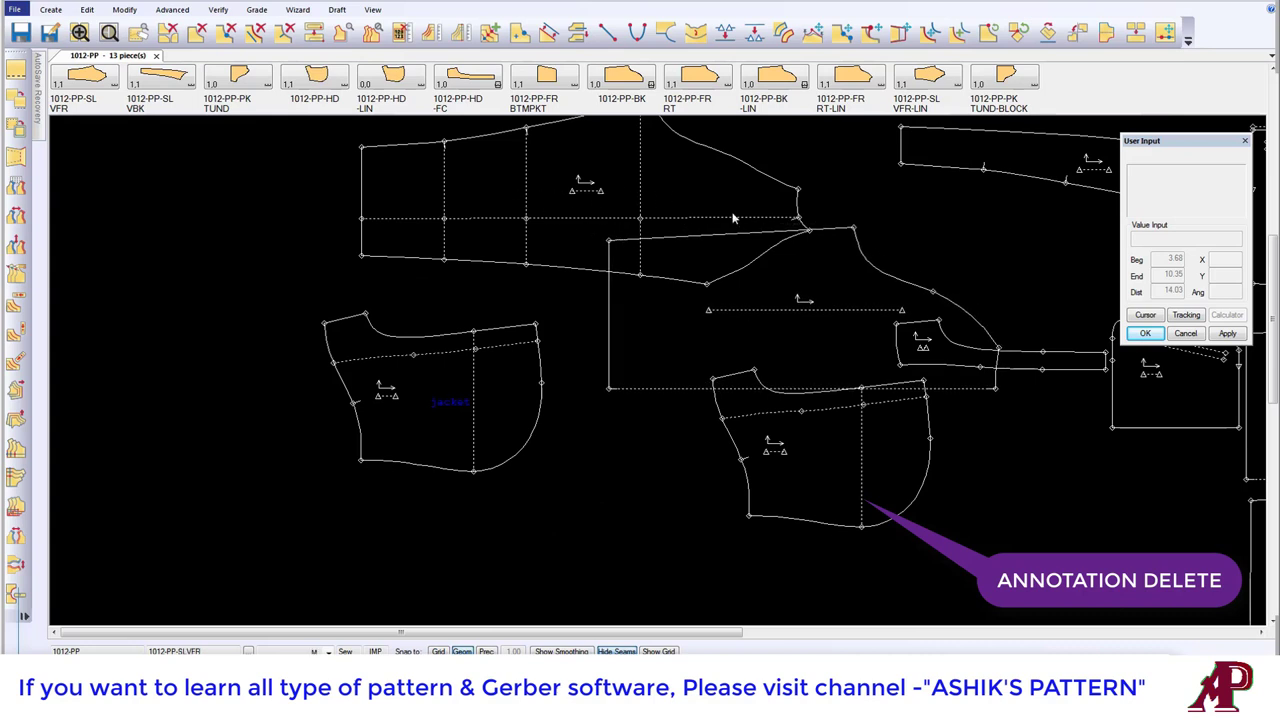
pyautogui.scroll(3, 462, 403)
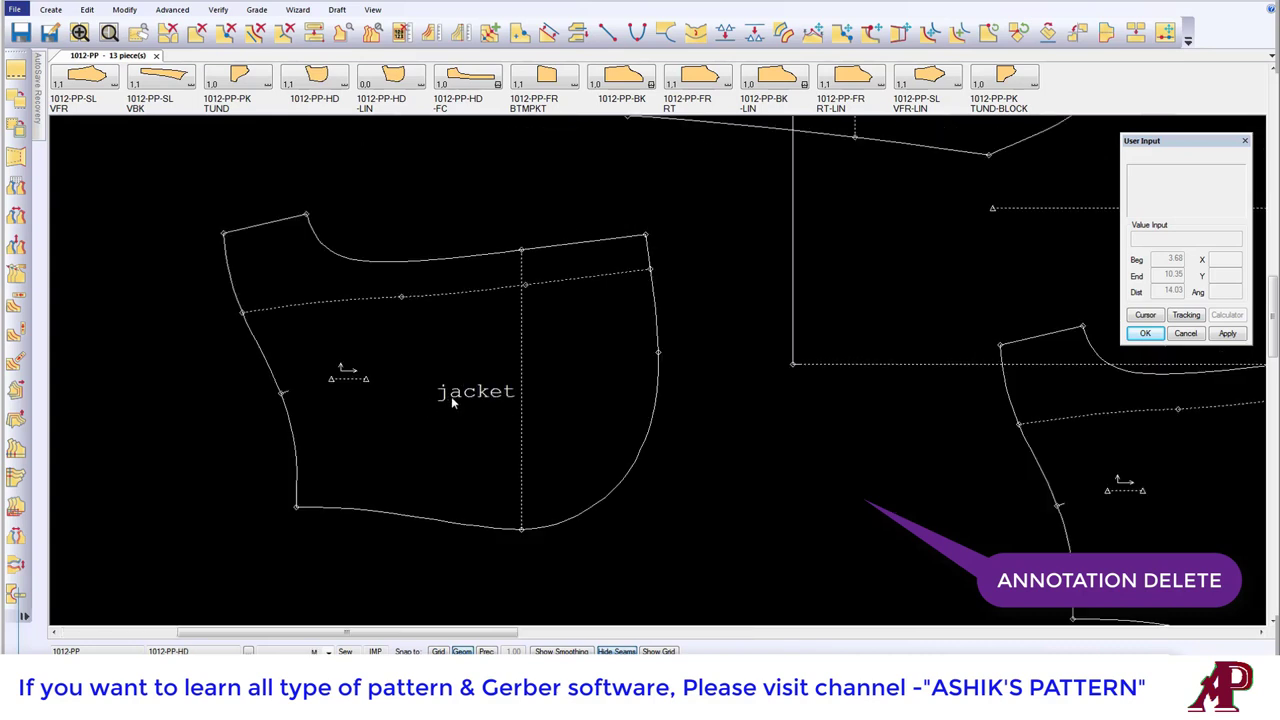
pyautogui.moveTo(451, 396); pyautogui.dragTo(457, 382)
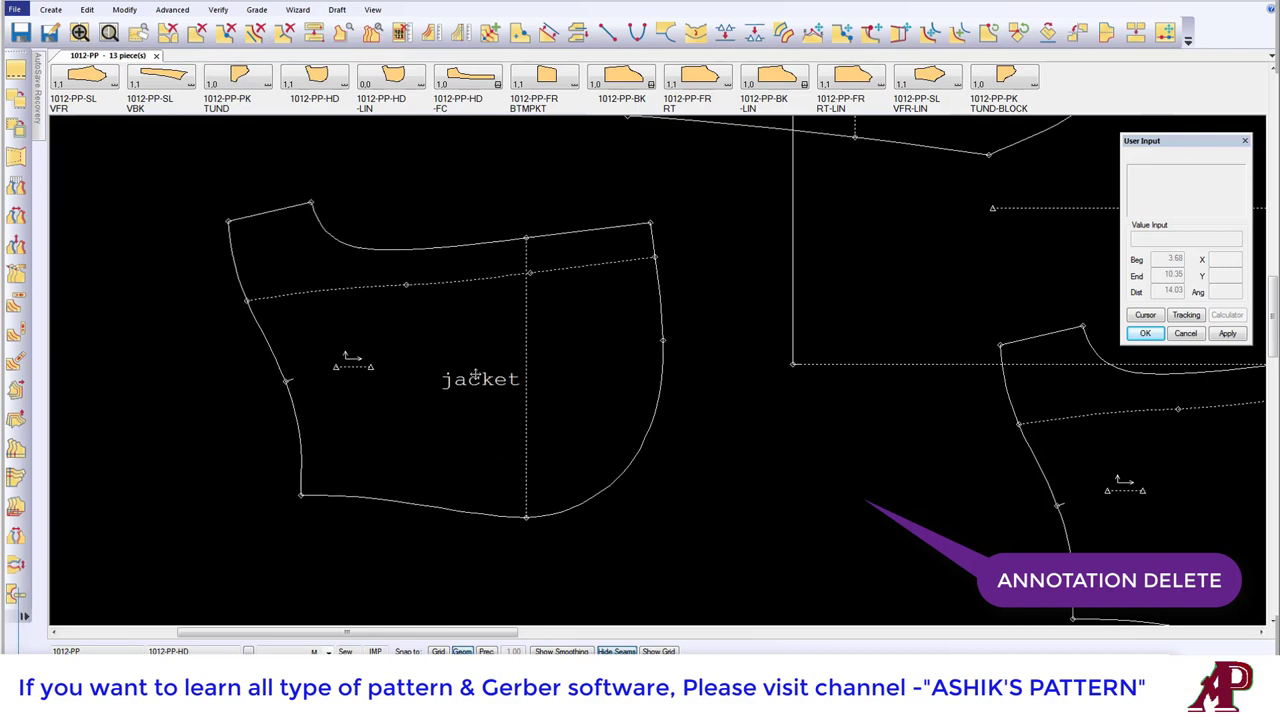
# Step: Delete the 'jacket' annotation via Modify > Delete > Annotation, confirming with OK
pyautogui.click(124, 9)
pyautogui.click(18, 50)
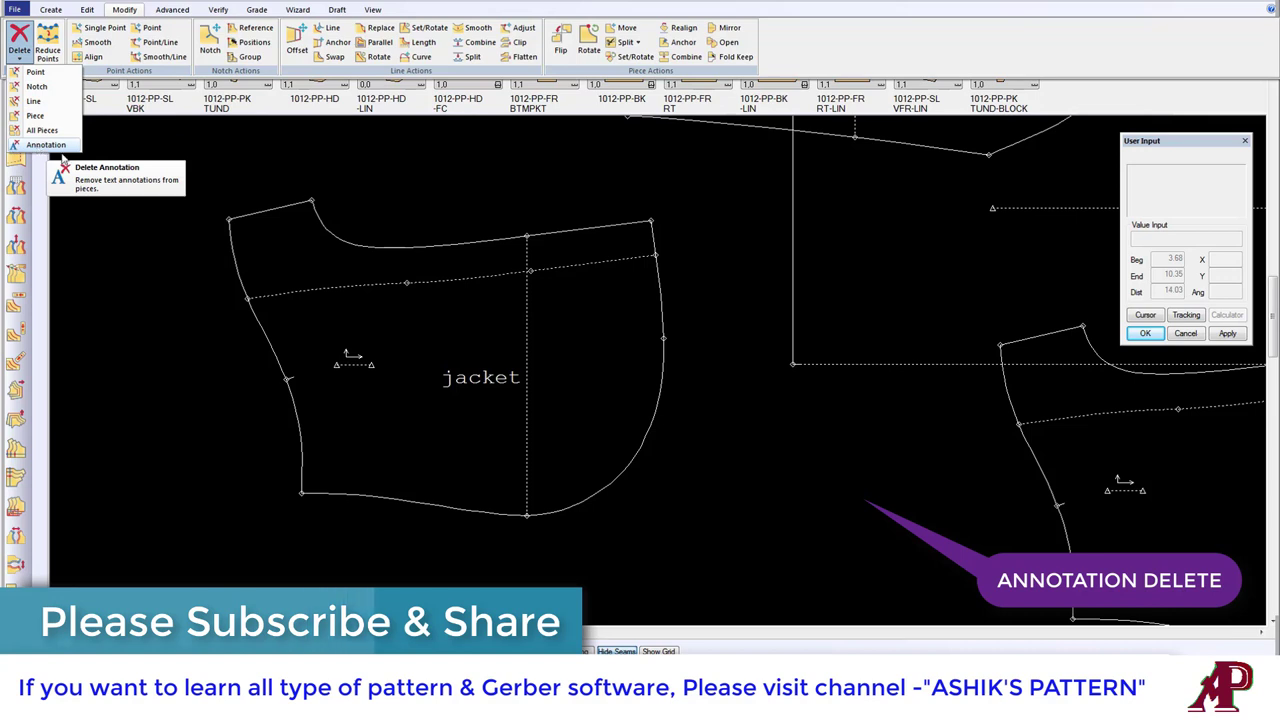
pyautogui.click(46, 145)
pyautogui.click(478, 374)
pyautogui.rightClick(584, 319)
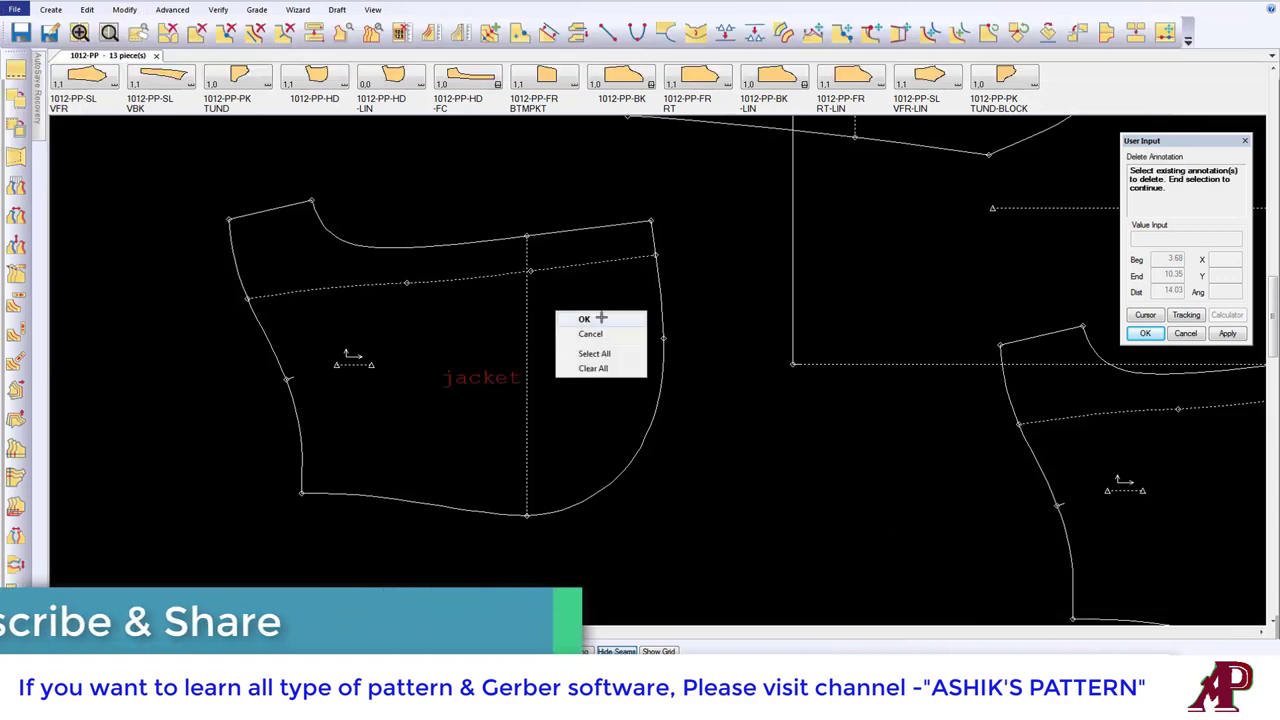
pyautogui.click(601, 317)
pyautogui.rightClick(493, 273)
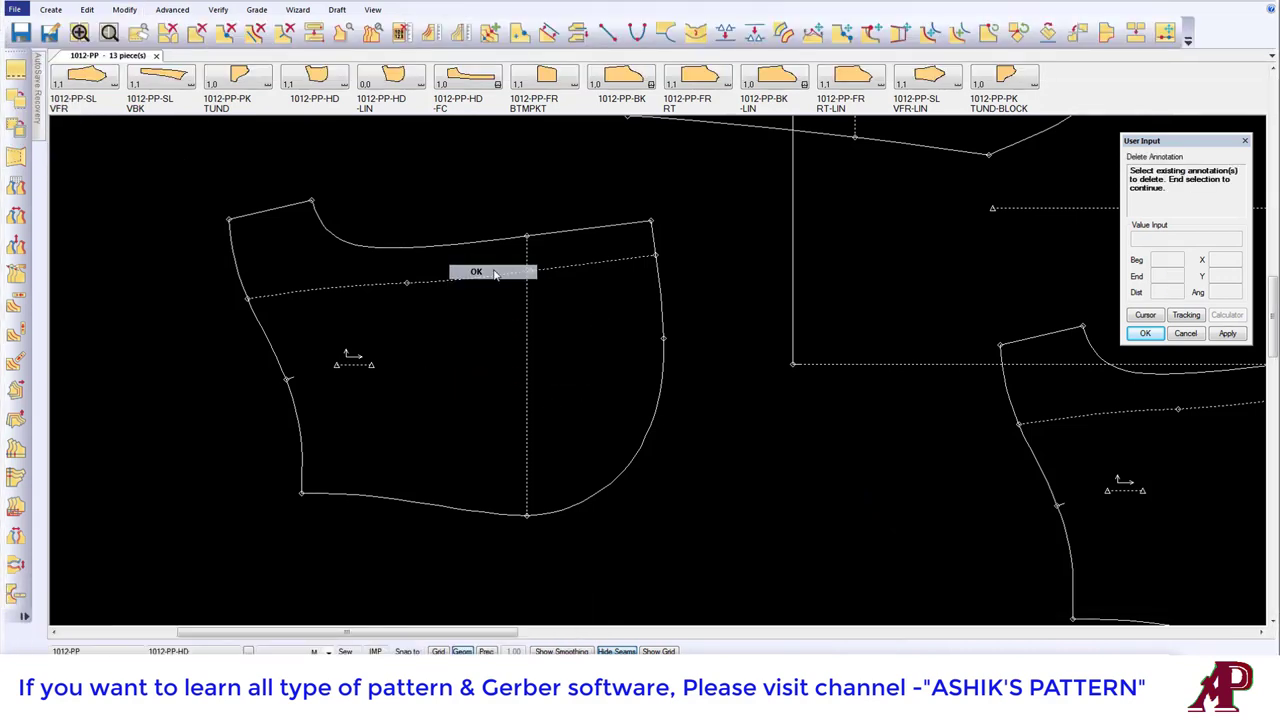
pyautogui.click(493, 273)
# Step: Switch to the Advanced tools and reopen the list of delete options
pyautogui.click(172, 9)
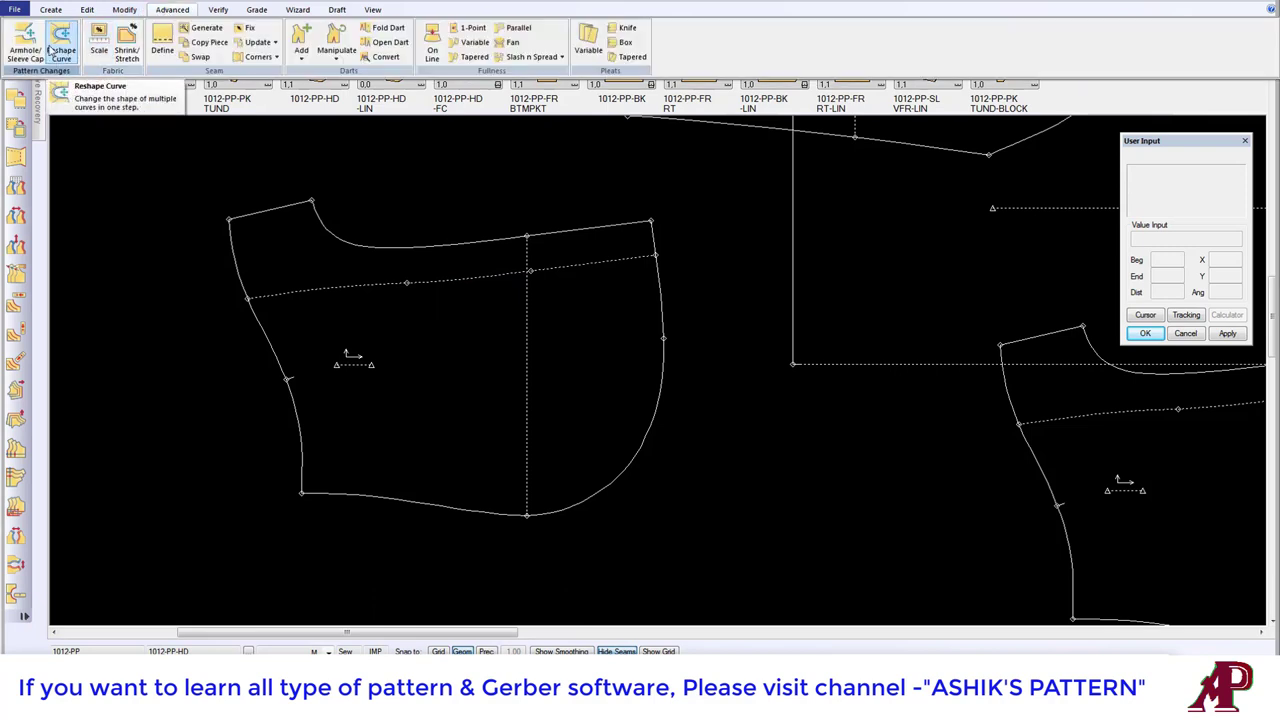
pyautogui.scroll(1, 30, 55)
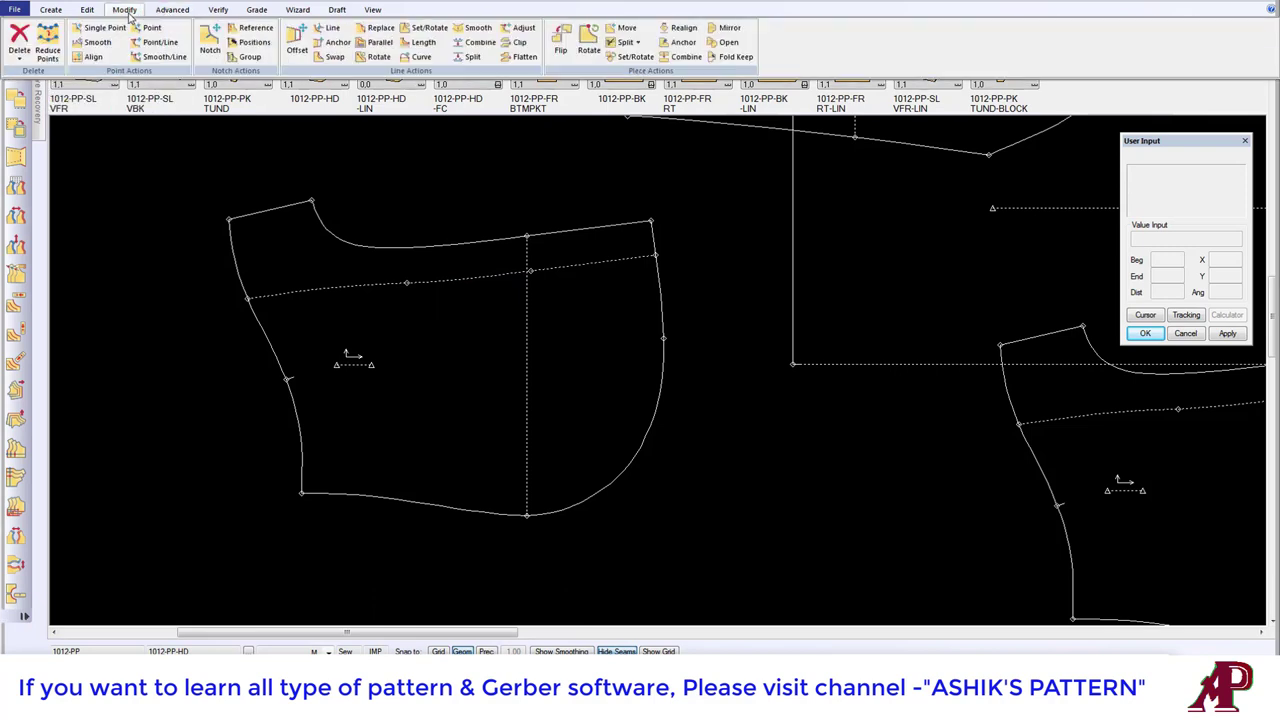
pyautogui.click(19, 63)
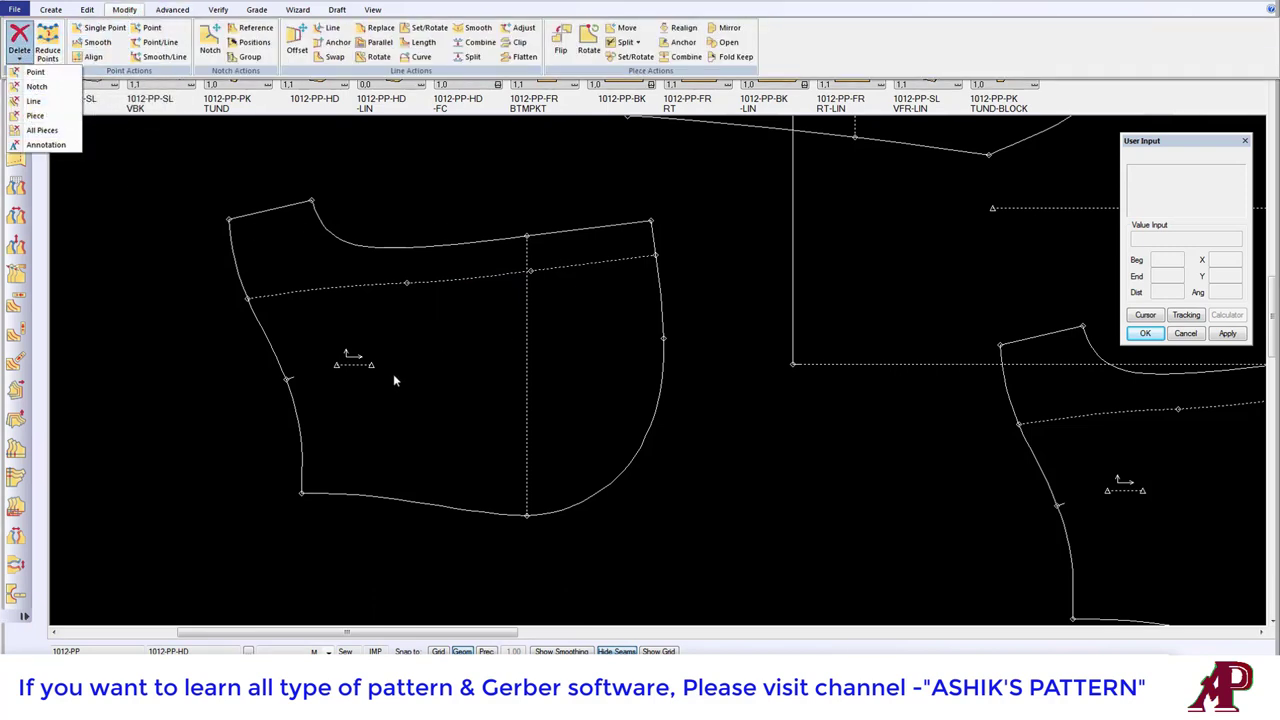